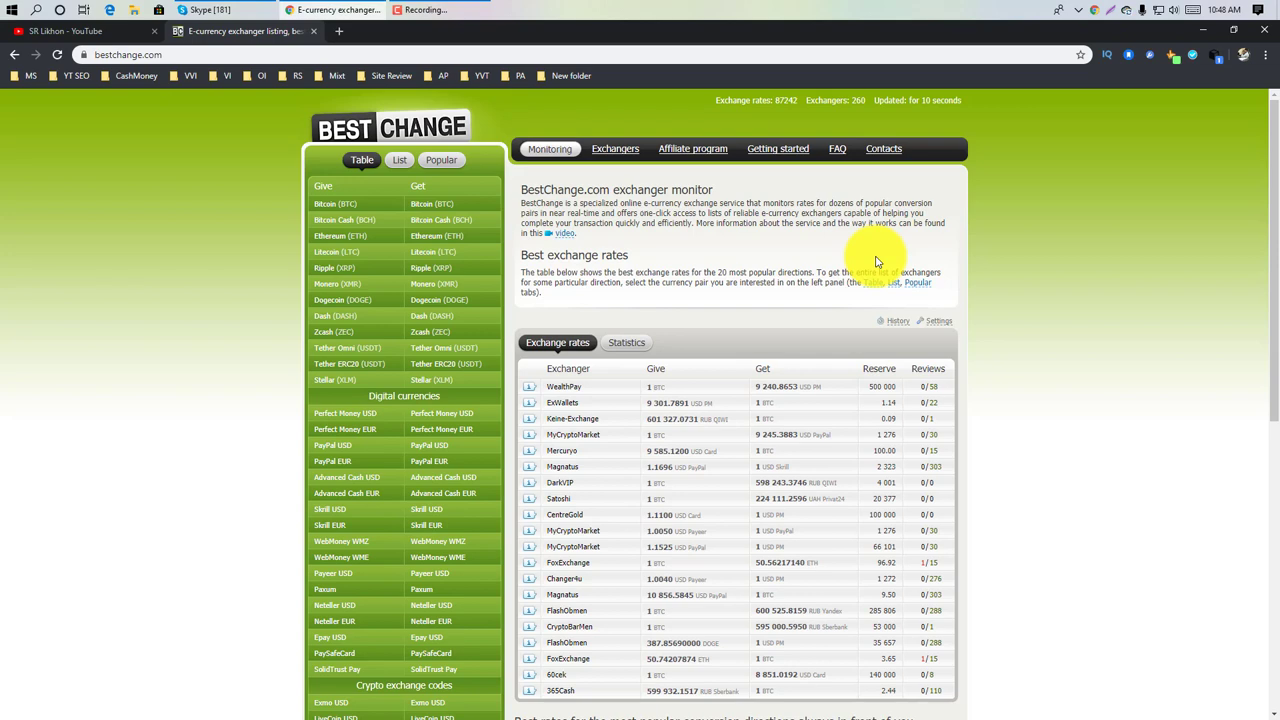
pyautogui.scroll(-3, 877, 262)
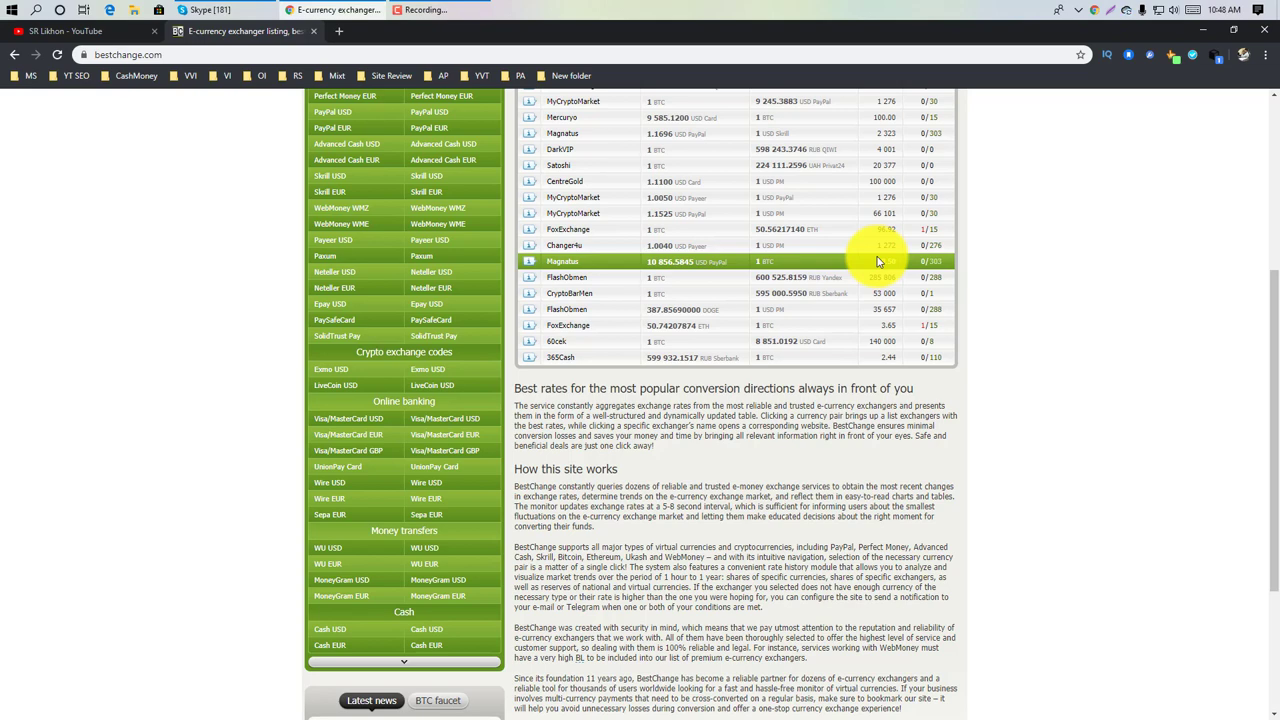
pyautogui.scroll(3, 877, 262)
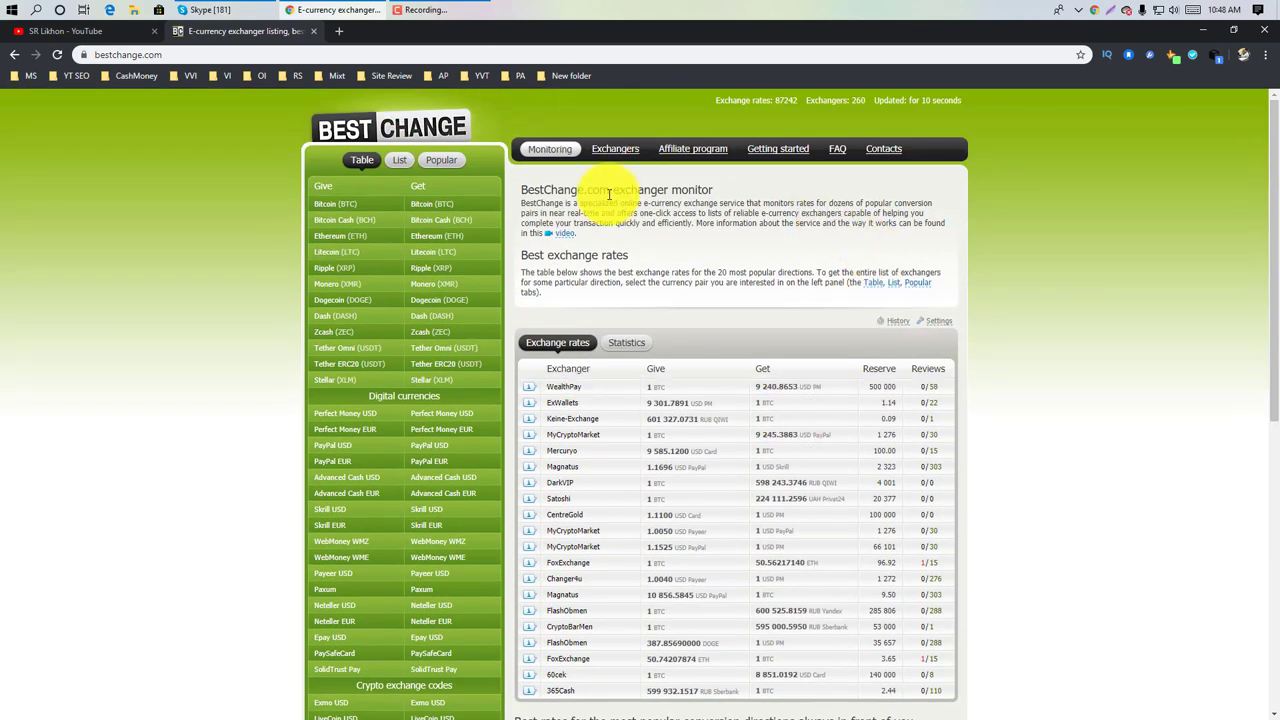
pyautogui.scroll(-2, 689, 275)
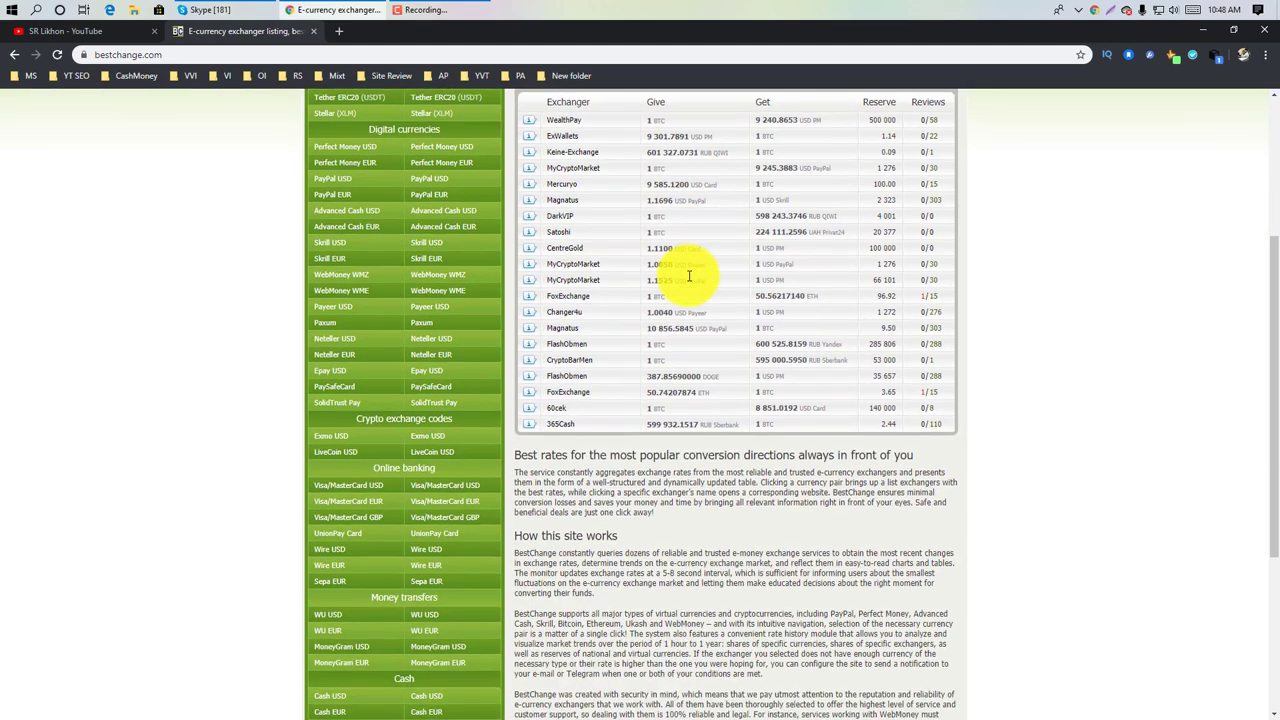
pyautogui.scroll(2, 686, 271)
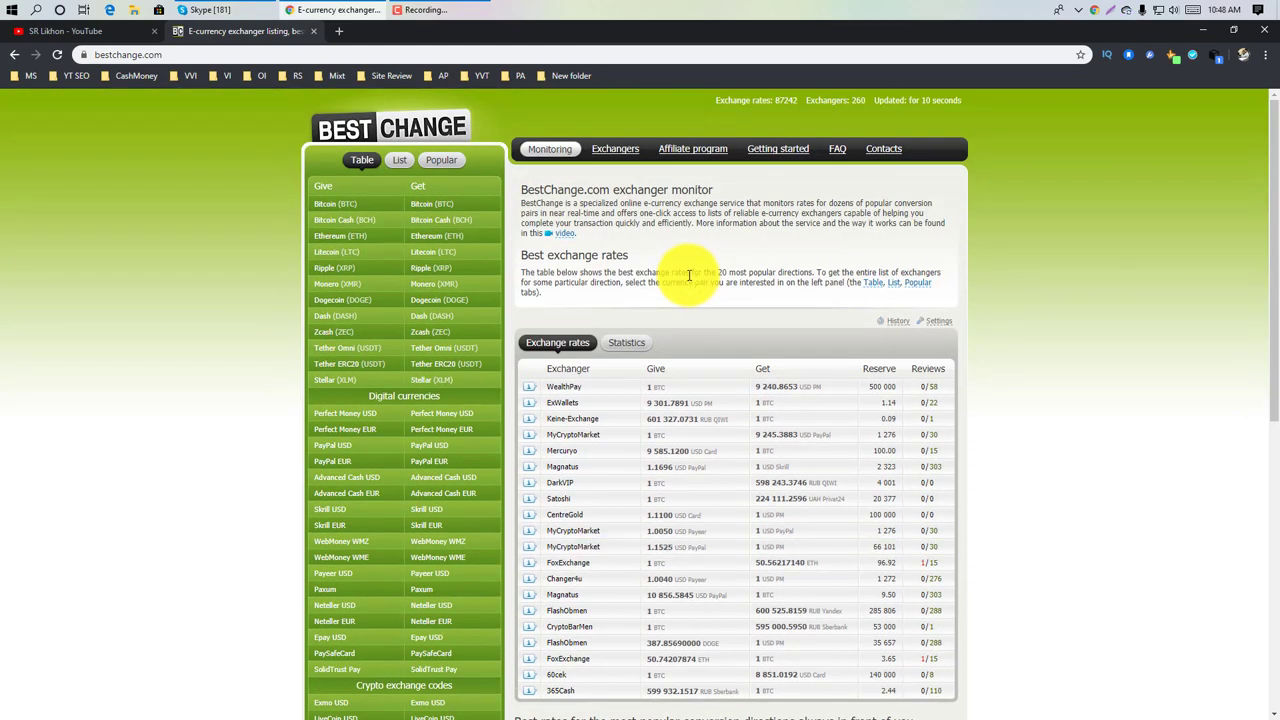
pyautogui.scroll(-2, 586, 430)
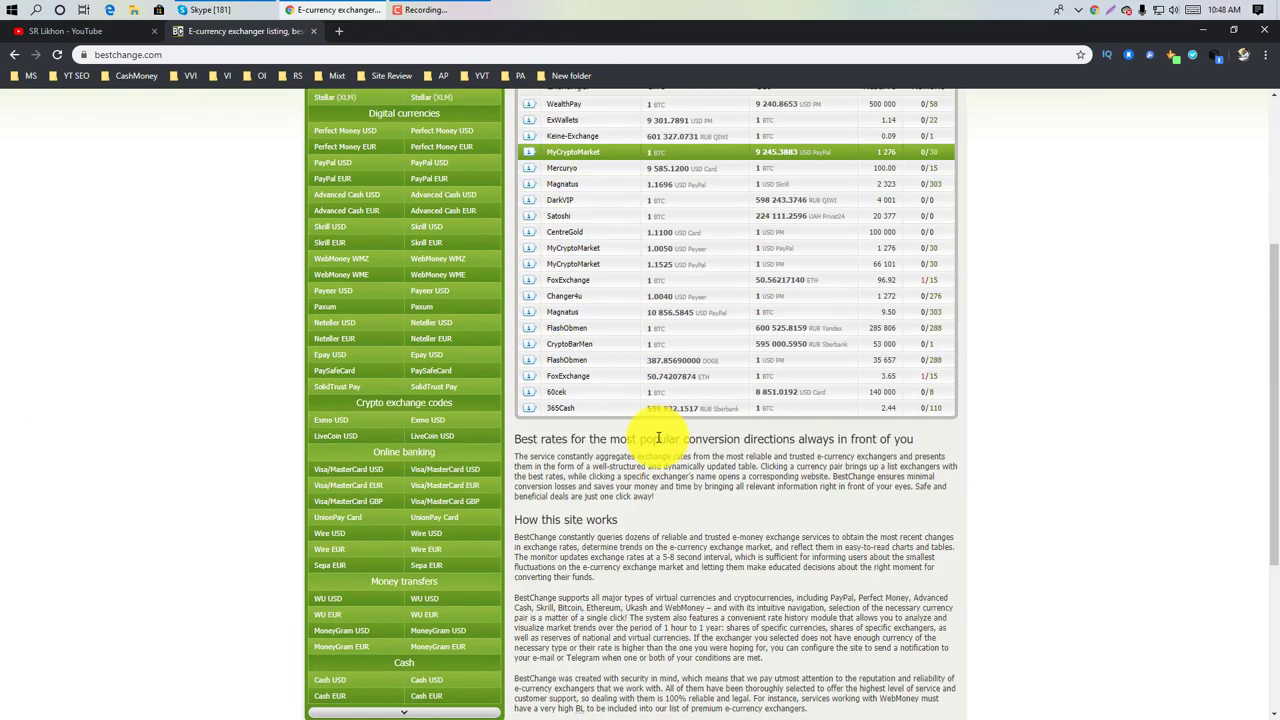
pyautogui.scroll(2, 586, 434)
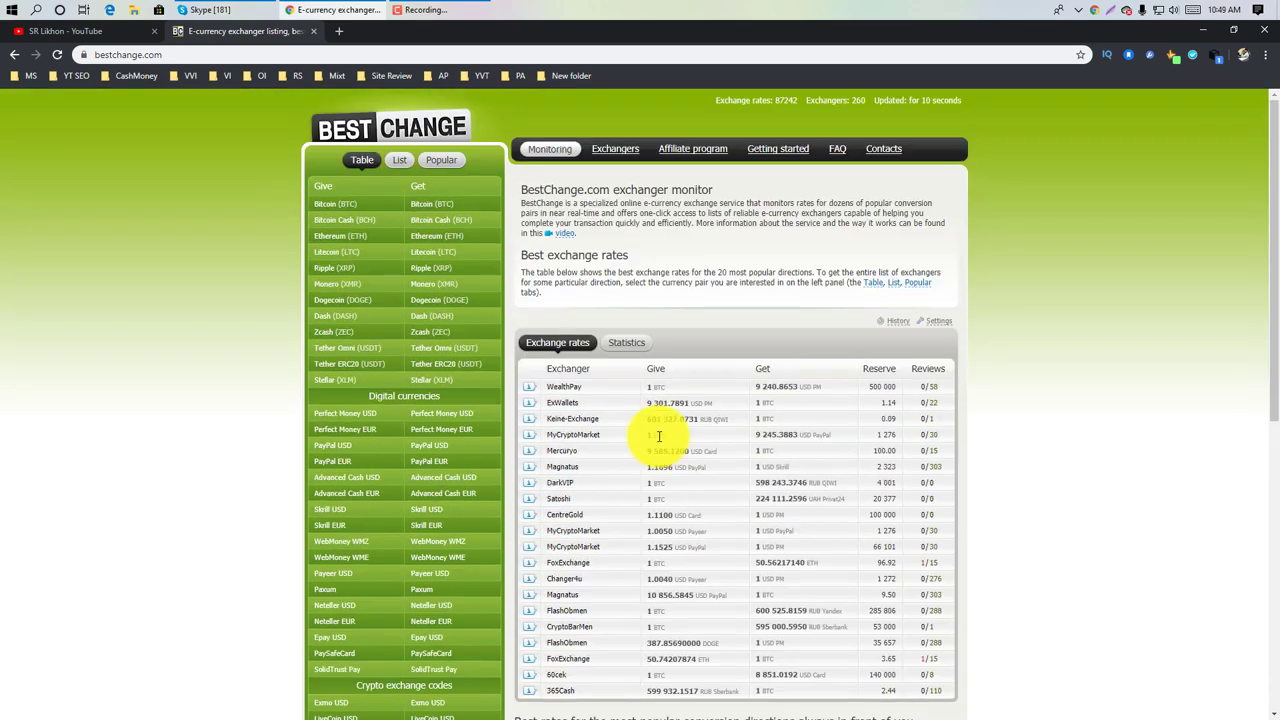
# Open the Affiliate program page and follow the link to Affiliate registration
pyautogui.click(692, 148)
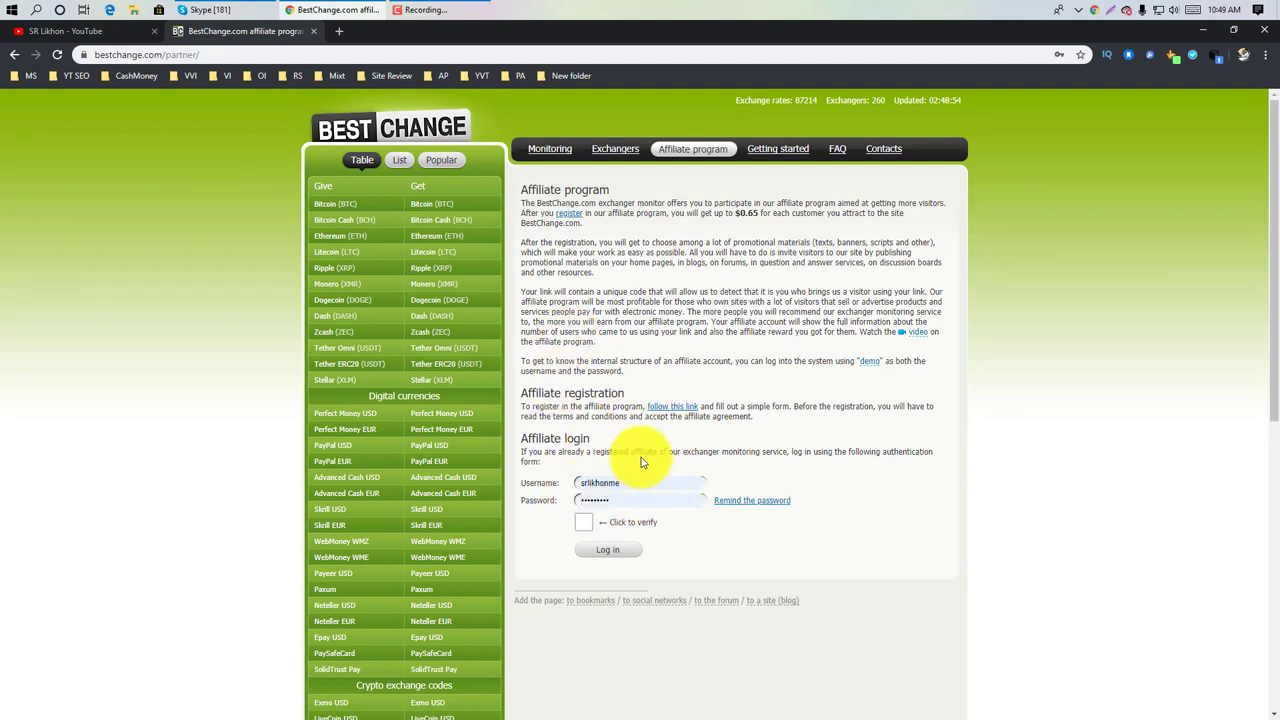
pyautogui.moveTo(522, 393); pyautogui.dragTo(615, 395)
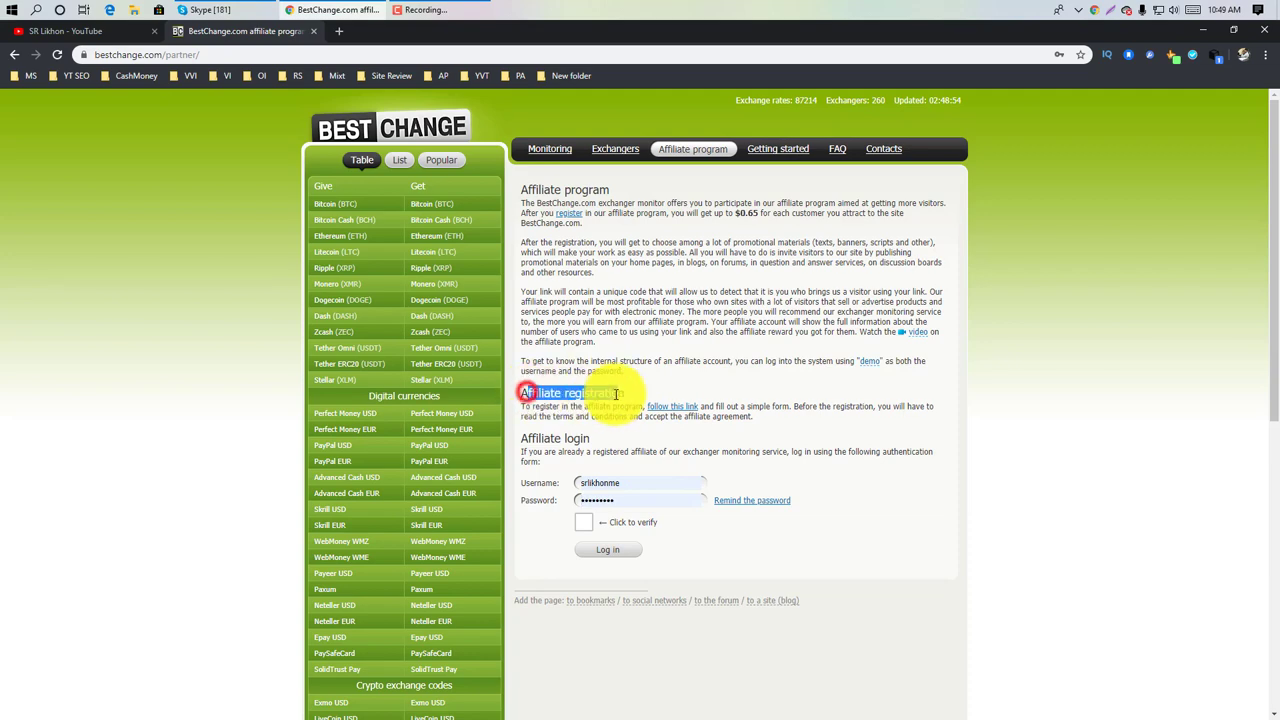
pyautogui.click(651, 391)
pyautogui.click(675, 410)
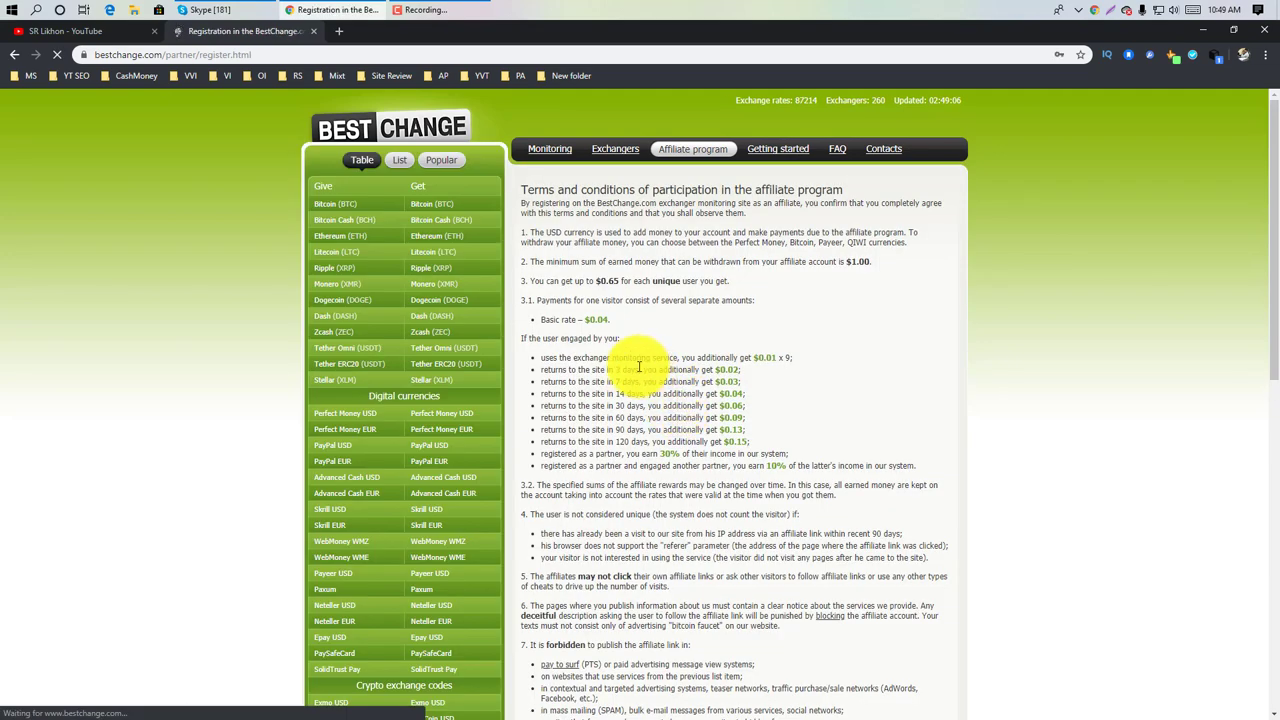
# Read through the participation terms, including the per-visitor affiliate payment rates
pyautogui.moveTo(521, 189); pyautogui.dragTo(700, 403)
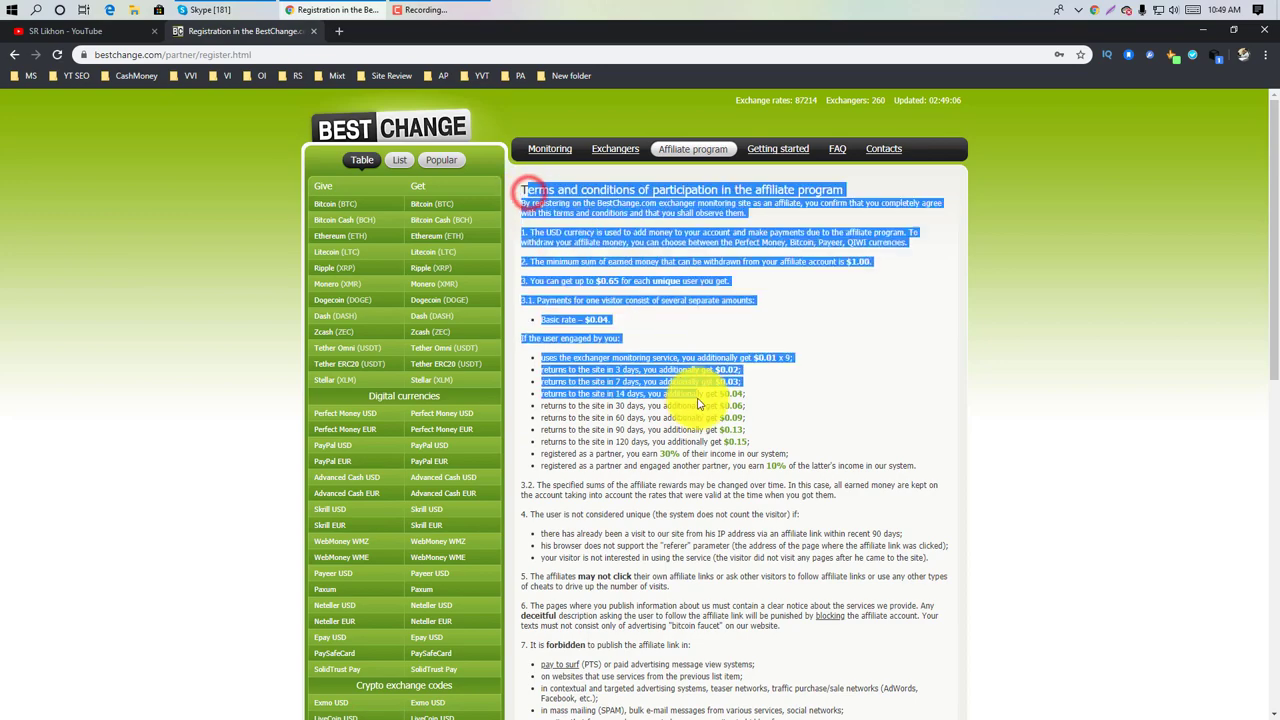
pyautogui.click(700, 403)
pyautogui.scroll(-5, 697, 335)
pyautogui.scroll(5, 703, 350)
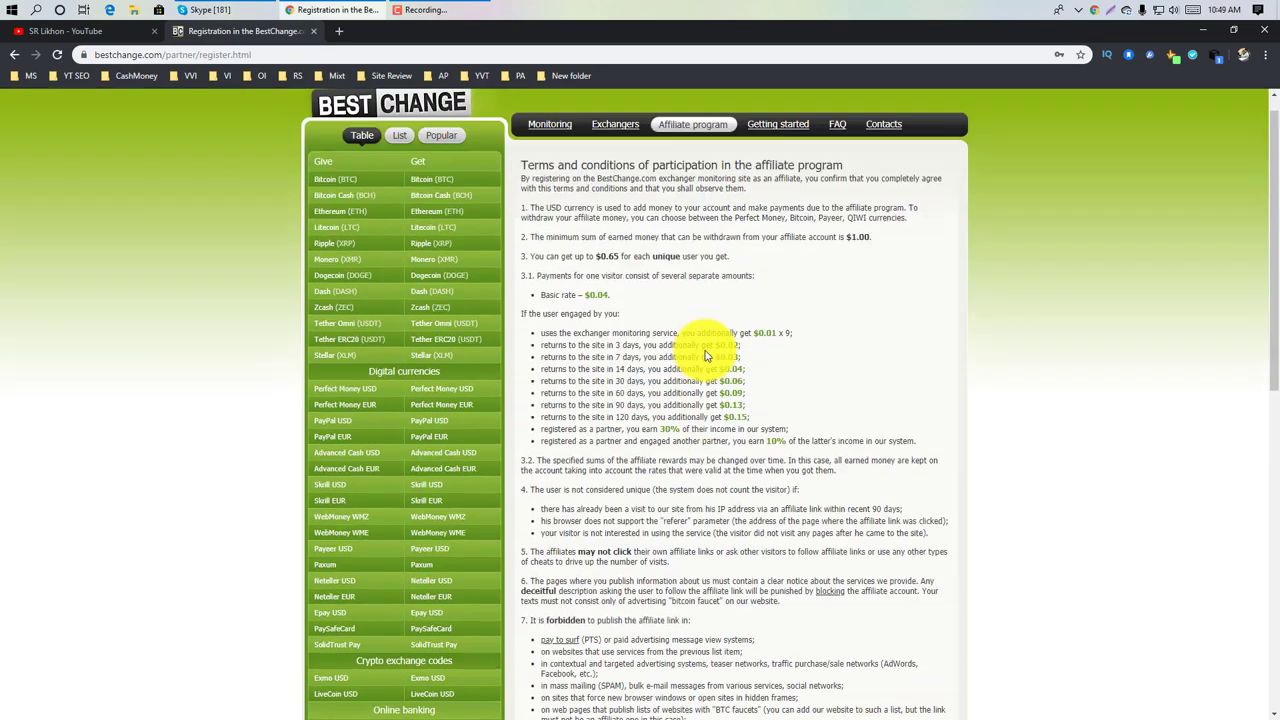
pyautogui.scroll(-5, 715, 492)
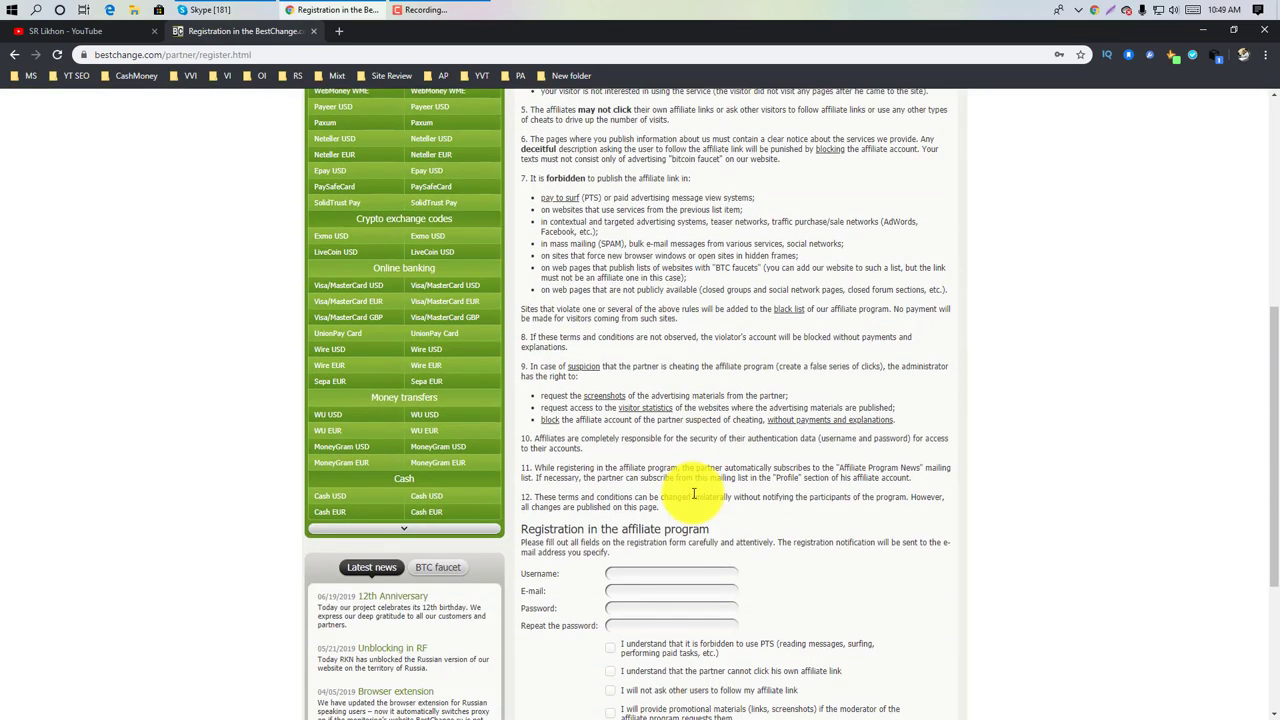
pyautogui.scroll(5, 693, 493)
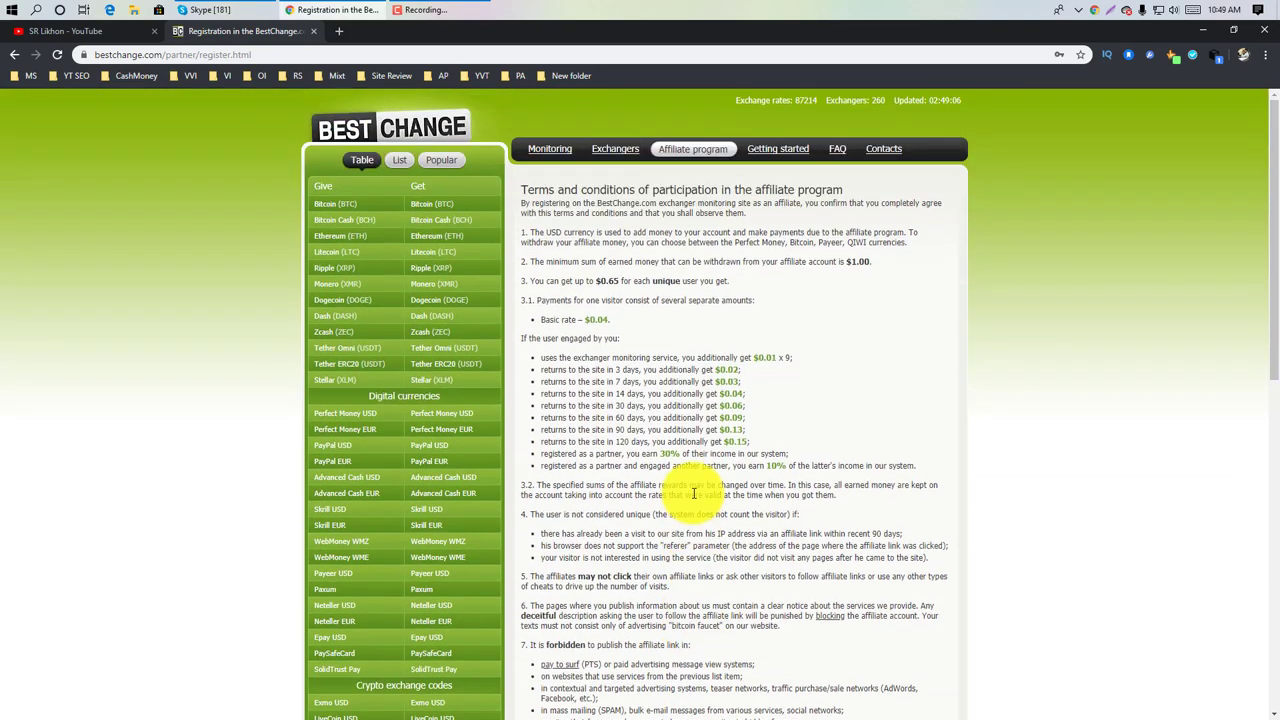
pyautogui.moveTo(652, 281); pyautogui.dragTo(720, 455)
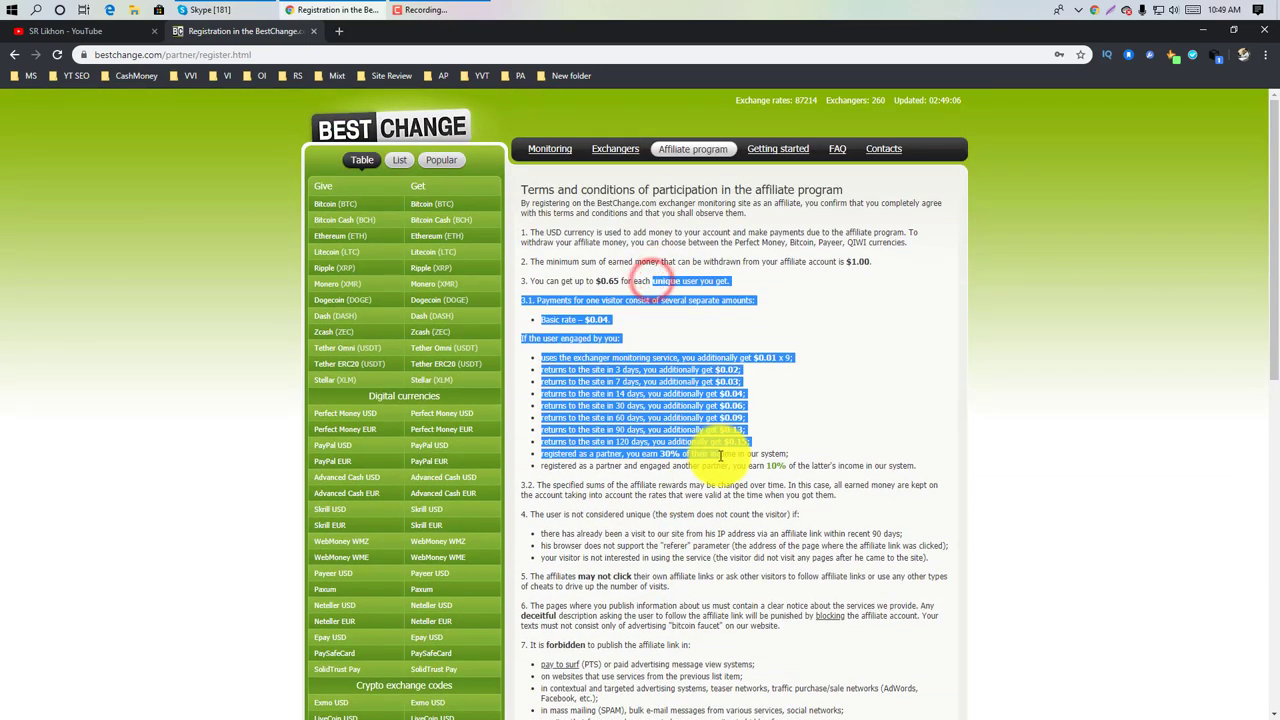
pyautogui.scroll(-7, 720, 455)
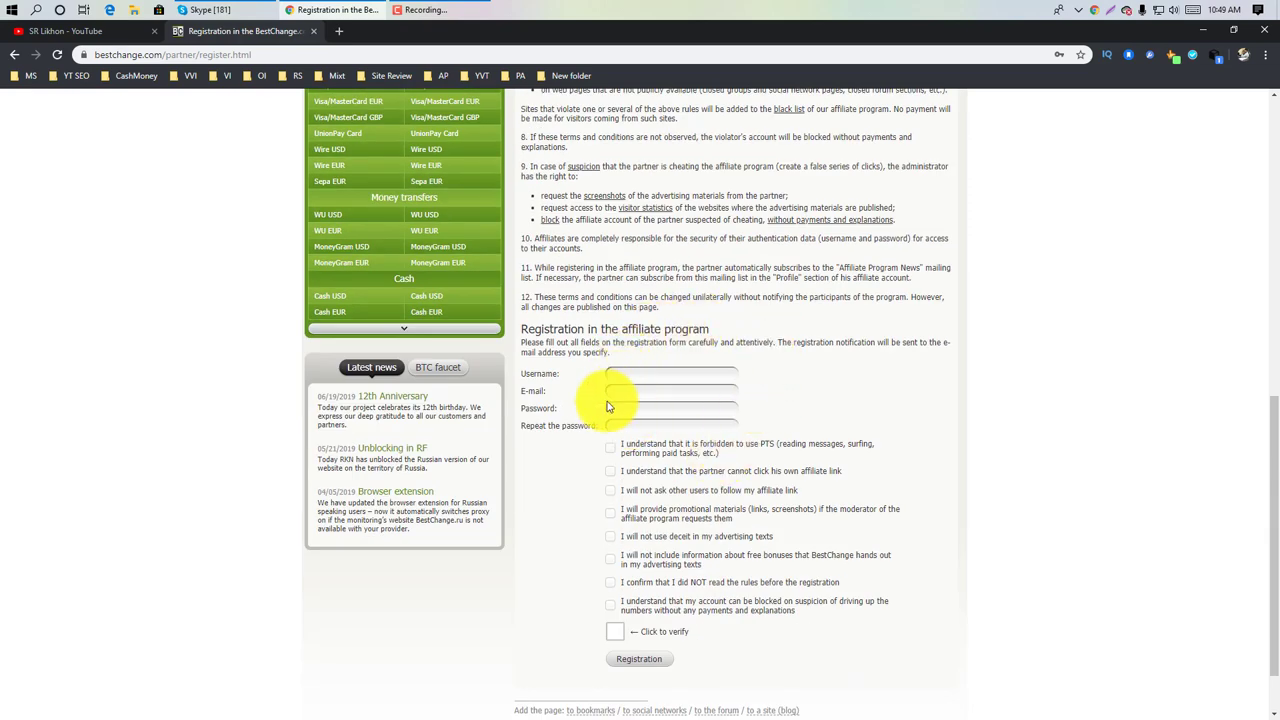
pyautogui.scroll(-1, 582, 399)
pyautogui.scroll(-1, 580, 399)
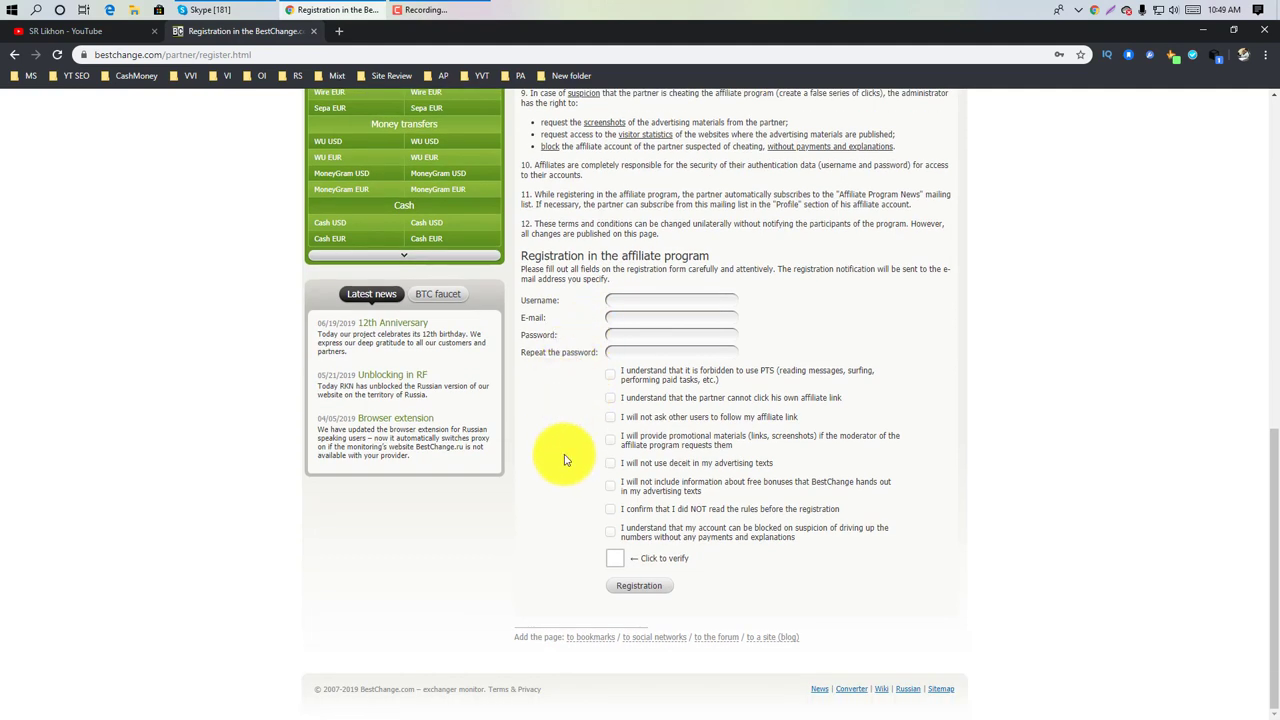
# Leave the rule-reading confirmation unticked and run the form's anti-bot verification
pyautogui.click(612, 510)
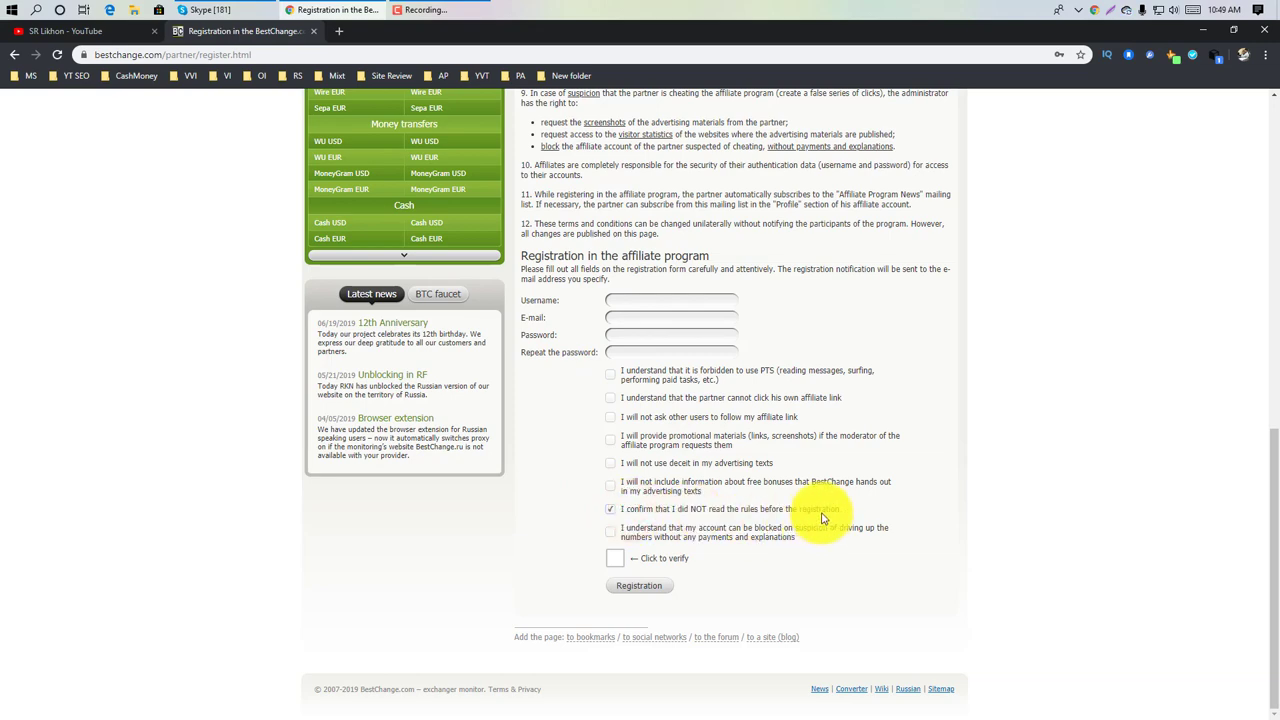
pyautogui.scroll(5, 700, 400)
pyautogui.scroll(-5, 630, 430)
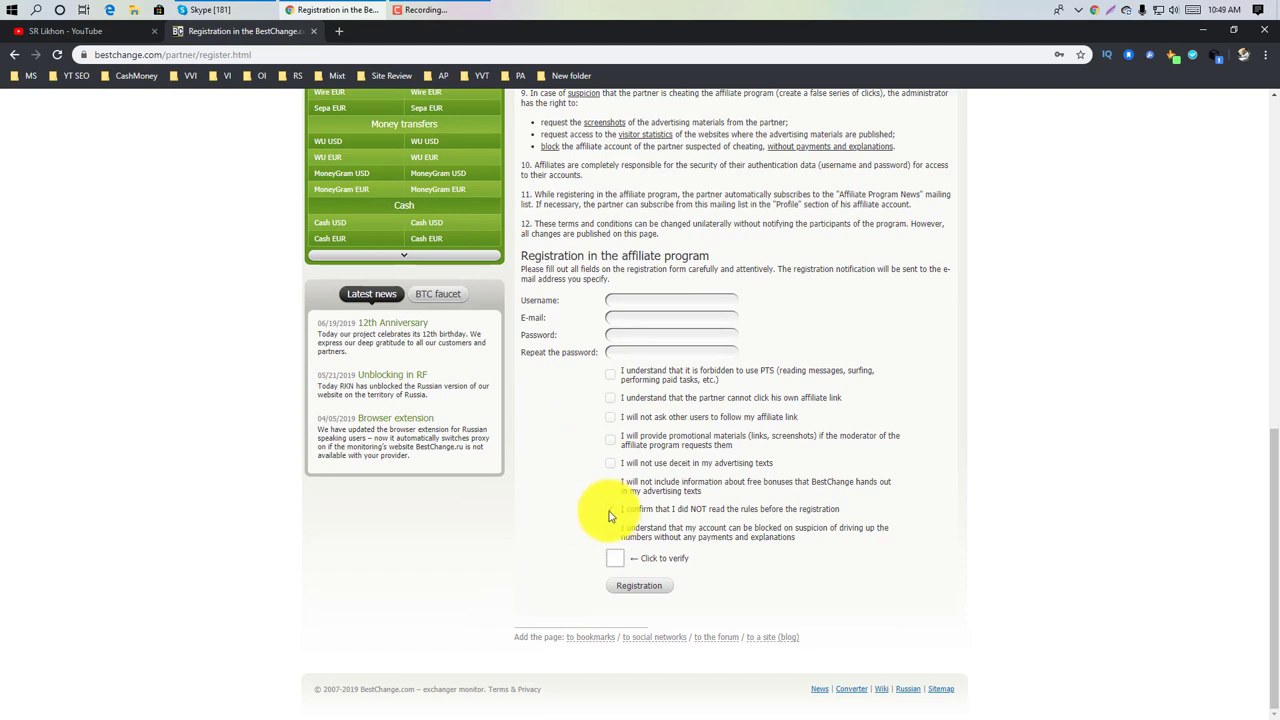
pyautogui.click(609, 510)
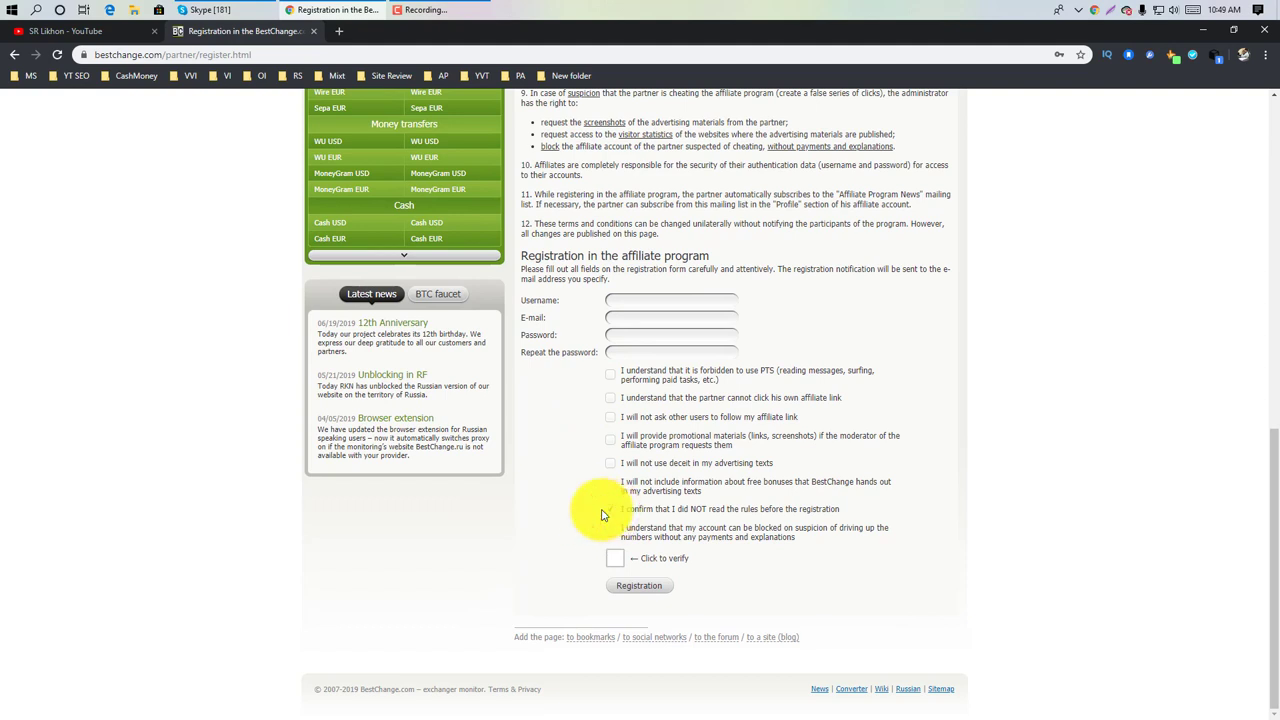
pyautogui.click(594, 511)
pyautogui.click(611, 518)
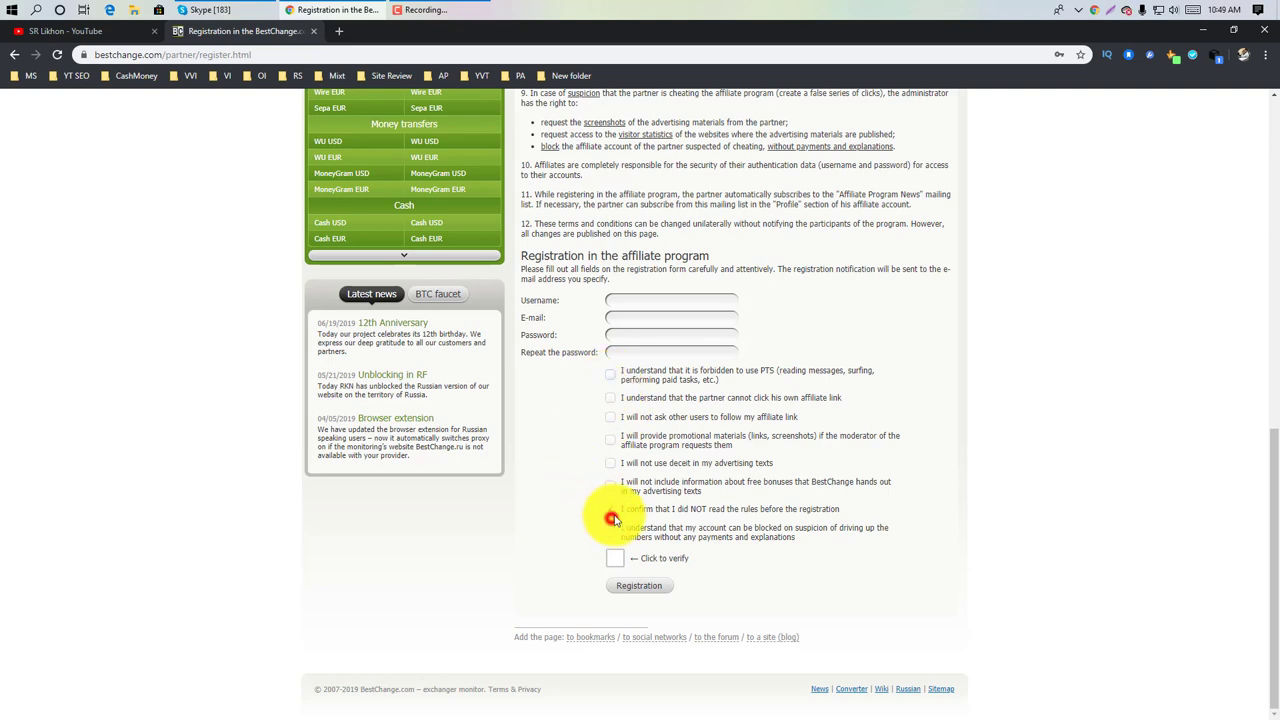
pyautogui.click(606, 517)
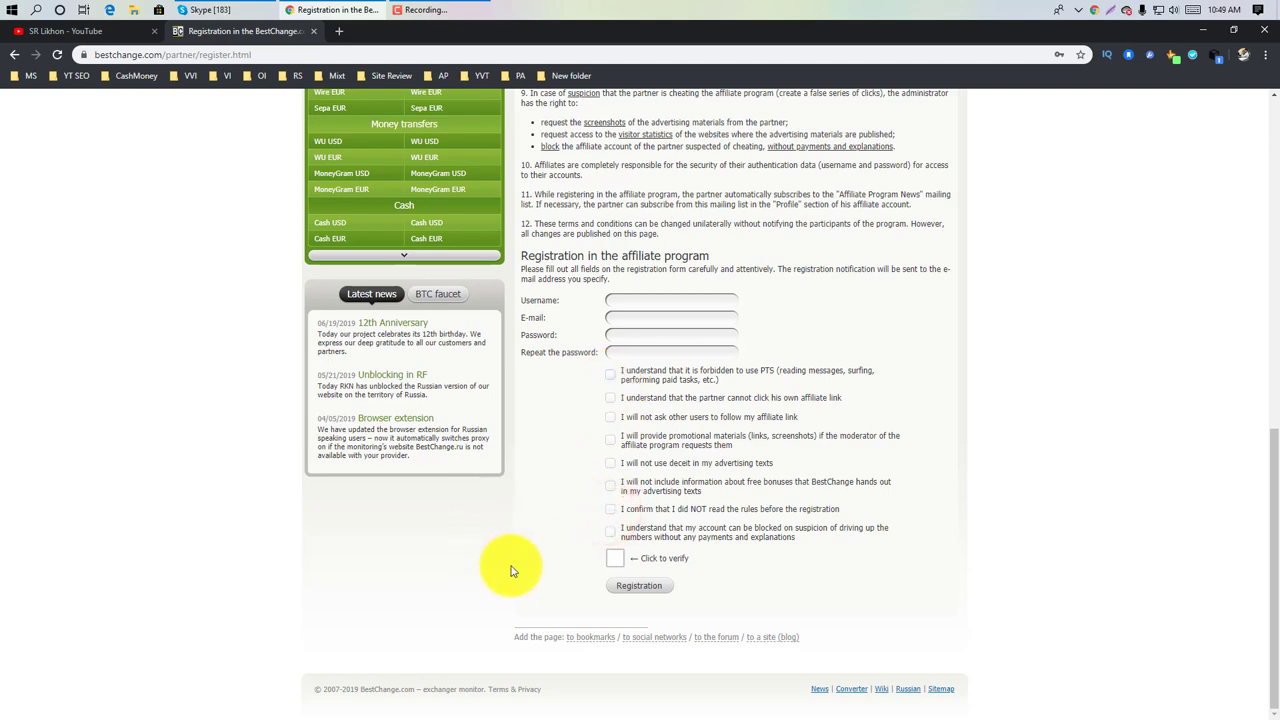
pyautogui.click(612, 558)
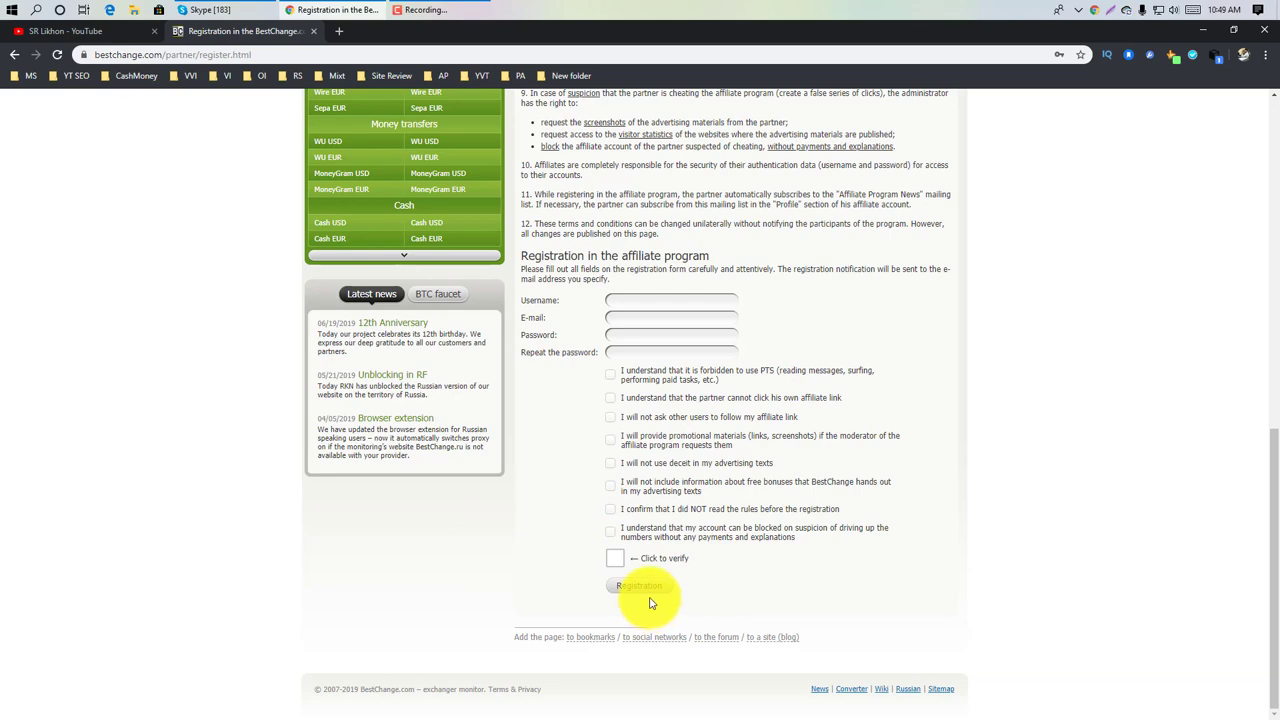
pyautogui.scroll(15, 575, 443)
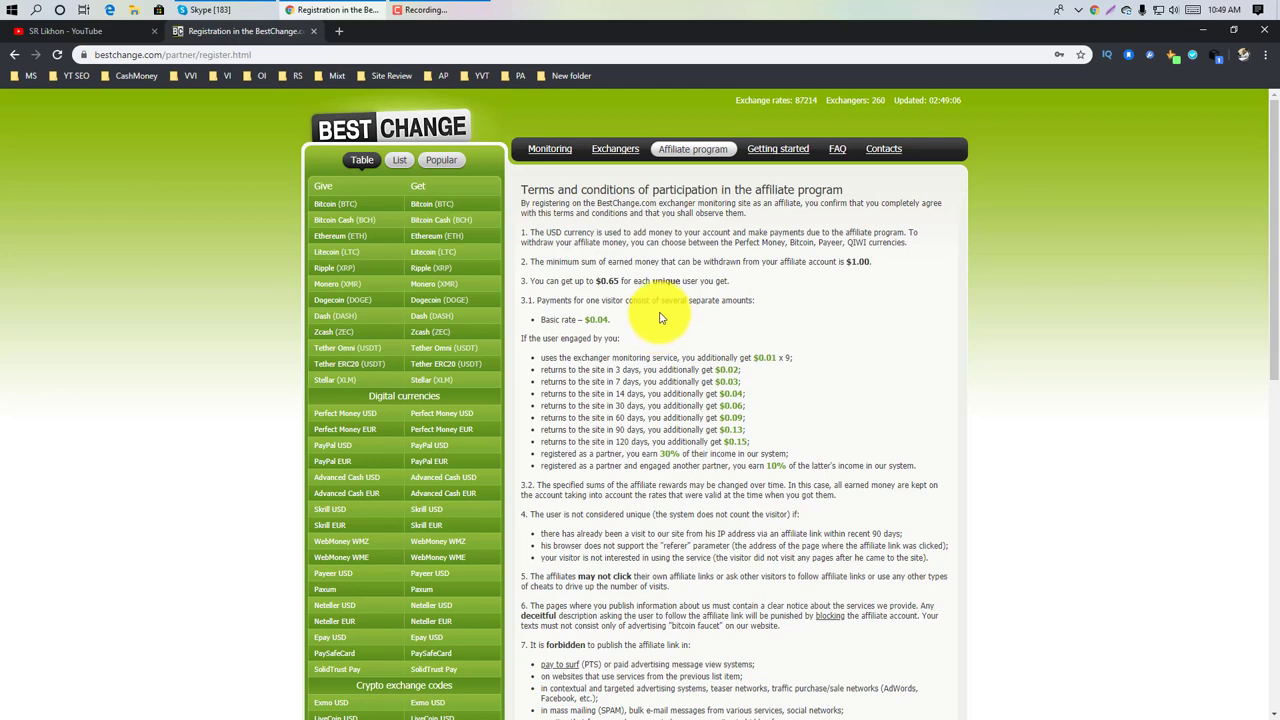
pyautogui.scroll(-3, 670, 268)
# Return to the affiliate login page, pass the anti-bot check and log in to the dashboard
pyautogui.click(14, 54)
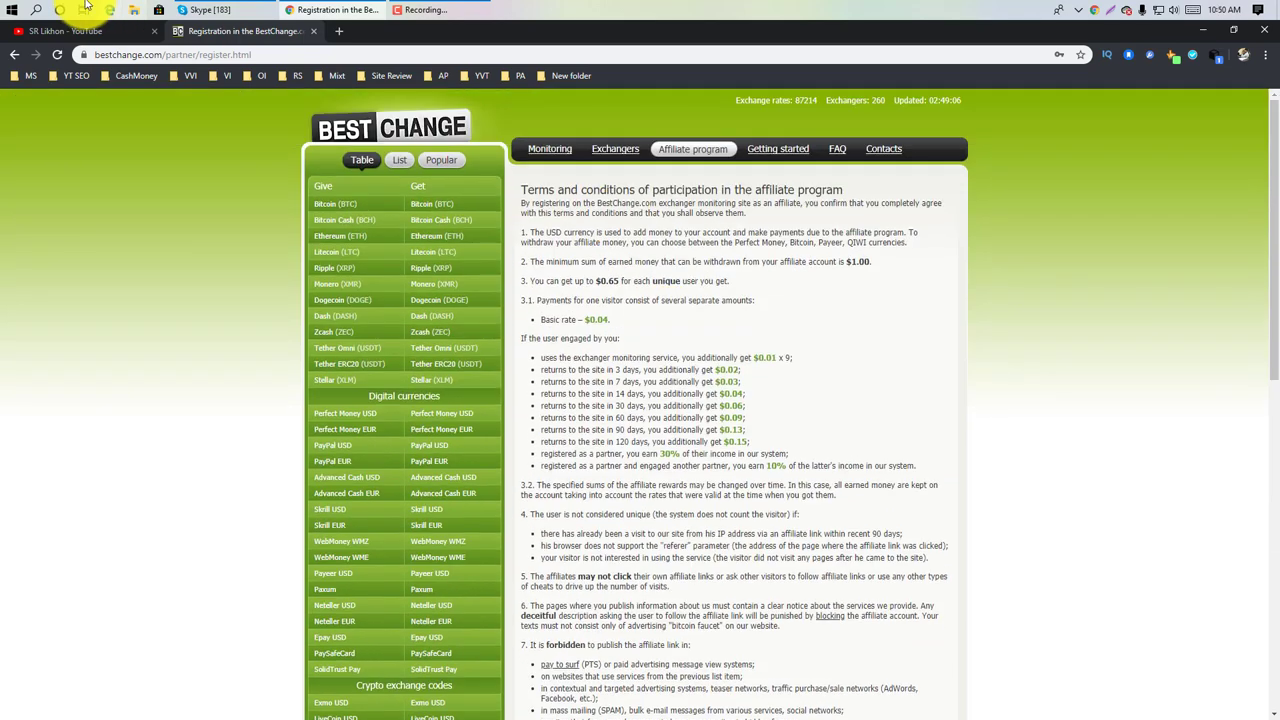
pyautogui.click(14, 54)
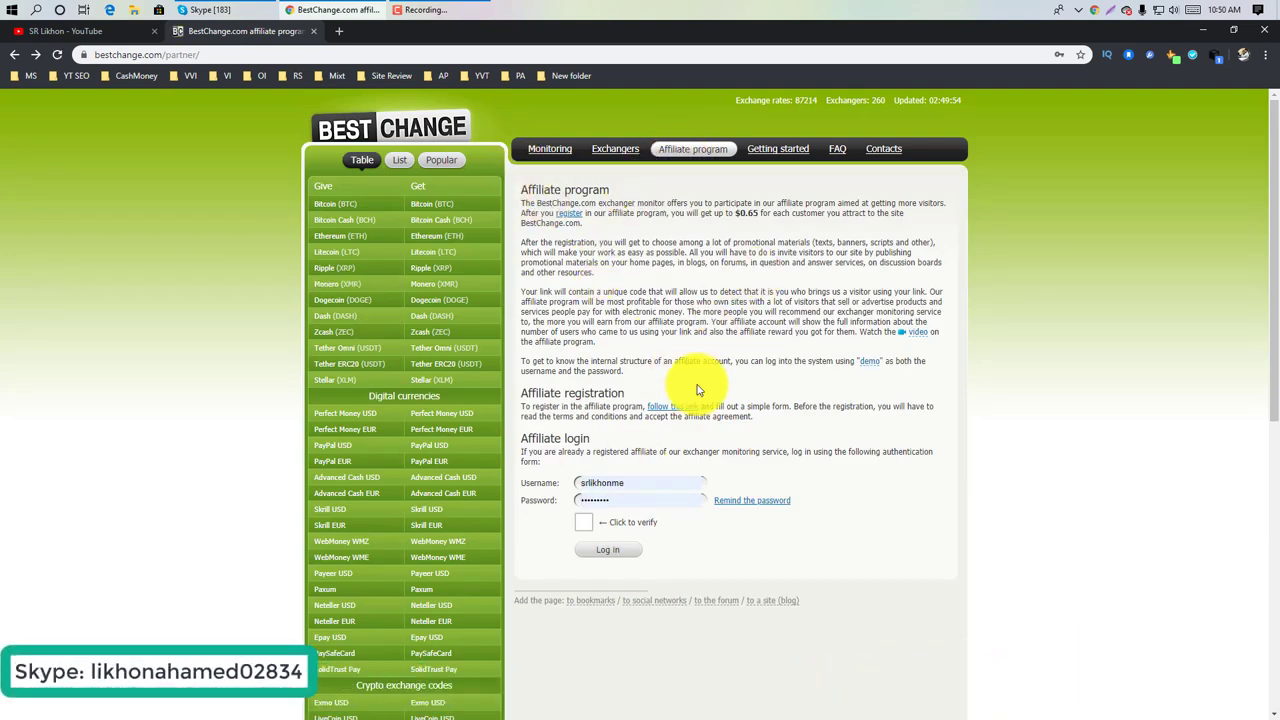
pyautogui.click(582, 524)
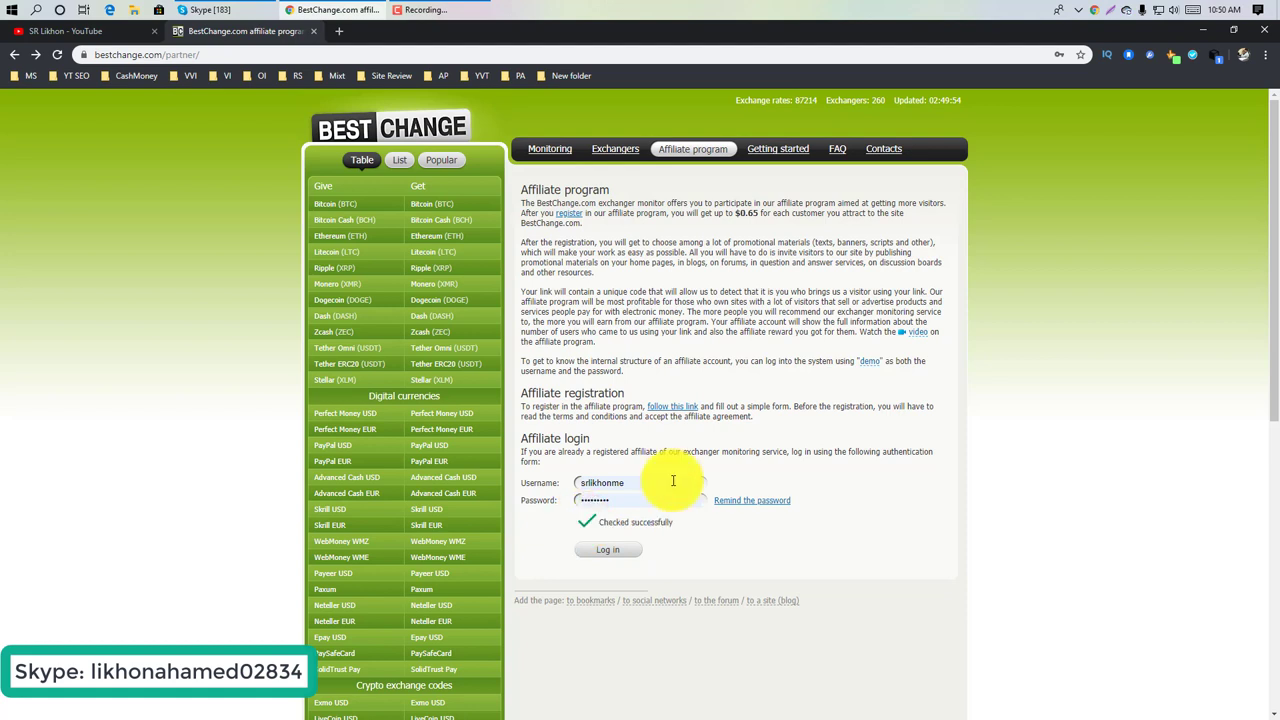
pyautogui.click(620, 549)
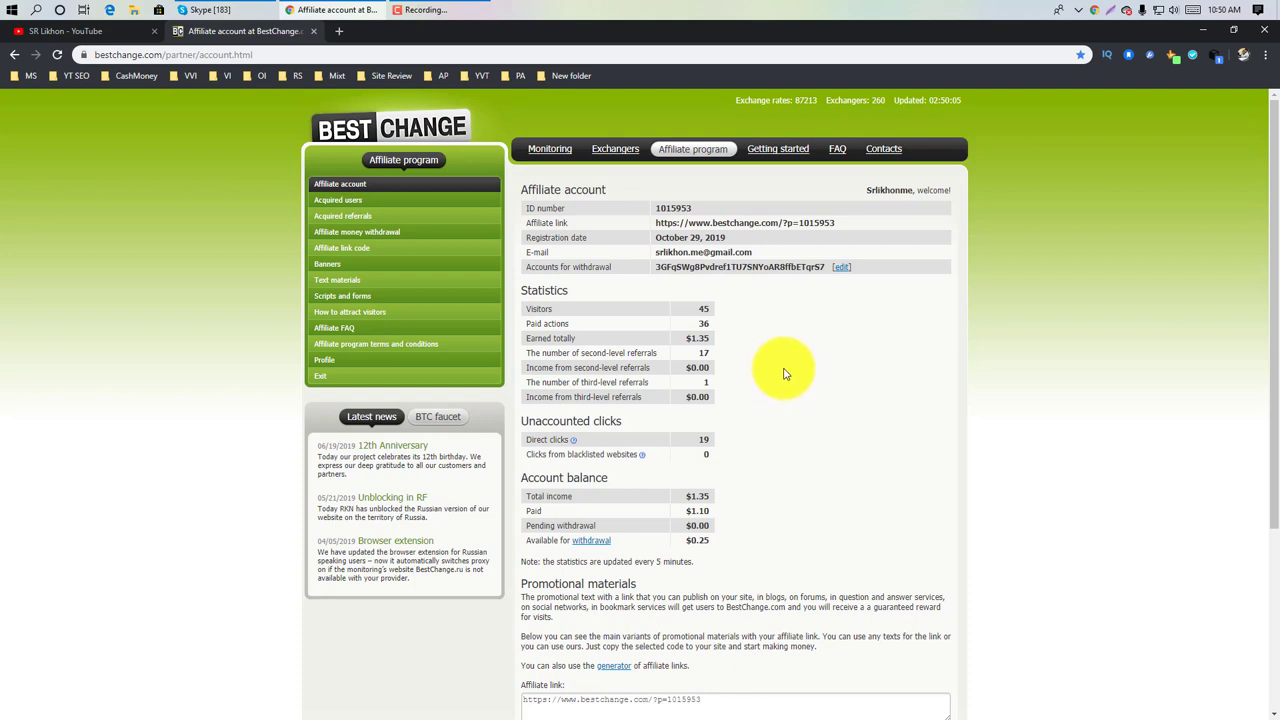
# Select the full affiliate link URL and copy it
pyautogui.click(528, 310)
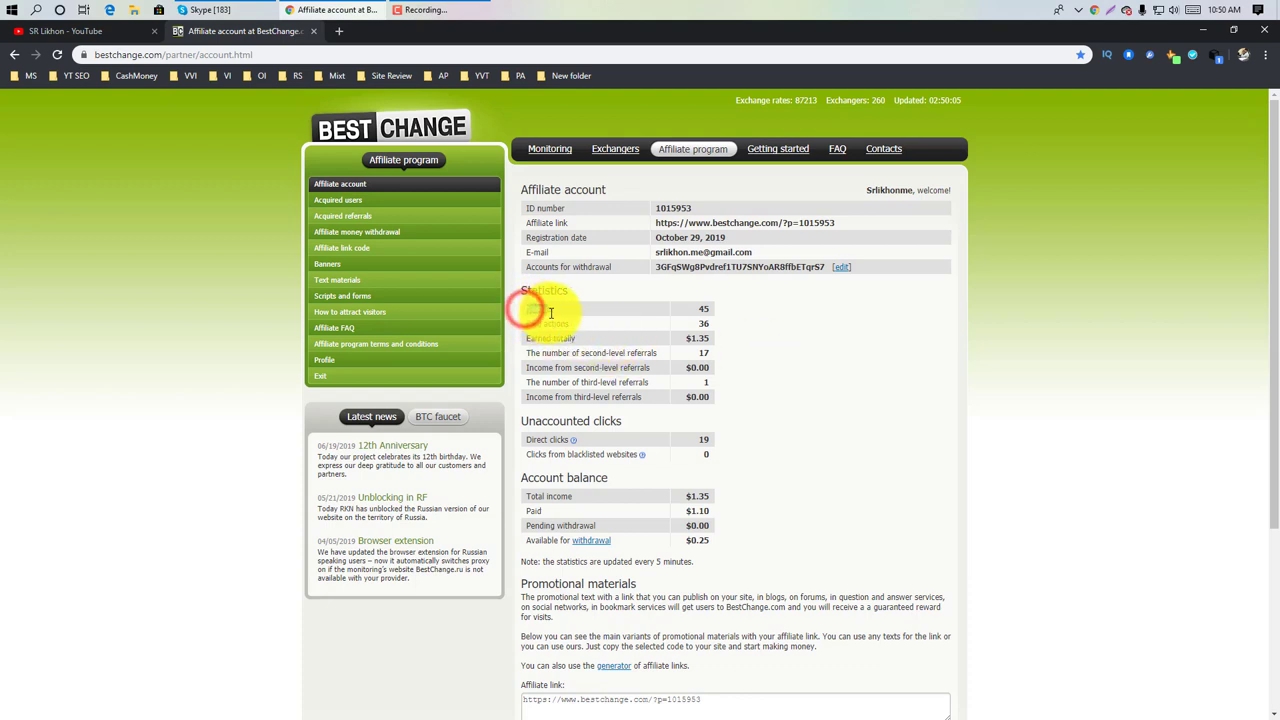
pyautogui.click(625, 313)
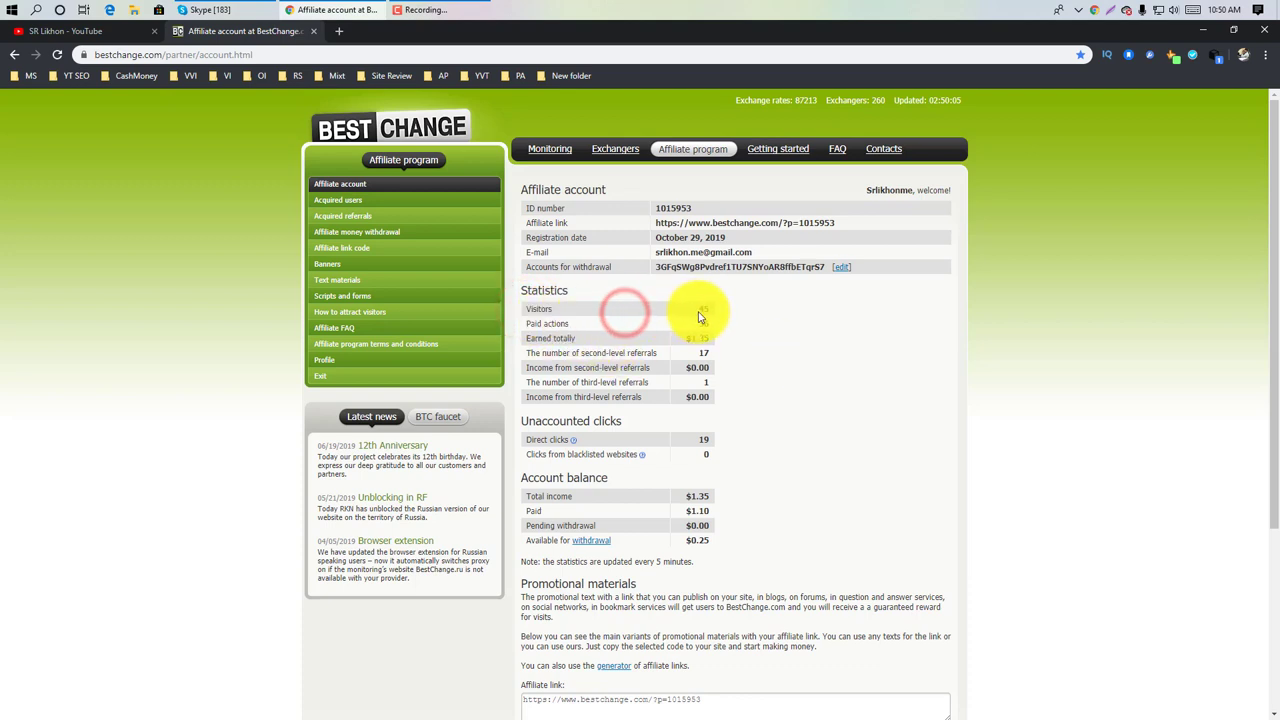
pyautogui.moveTo(700, 317)
pyautogui.mouseDown()
pyautogui.moveTo(728, 309)
pyautogui.moveTo(694, 309)
pyautogui.mouseUp()
pyautogui.moveTo(656, 222); pyautogui.dragTo(851, 229)
pyautogui.rightClick(829, 236)
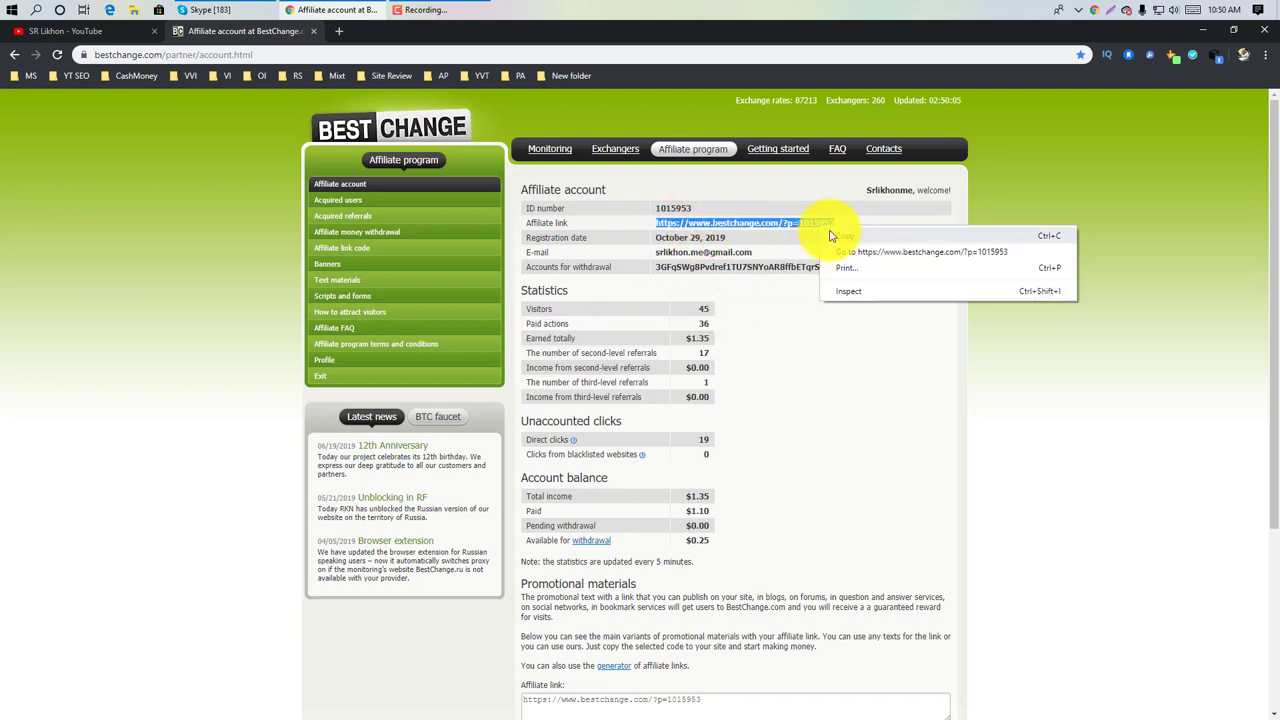
pyautogui.click(829, 236)
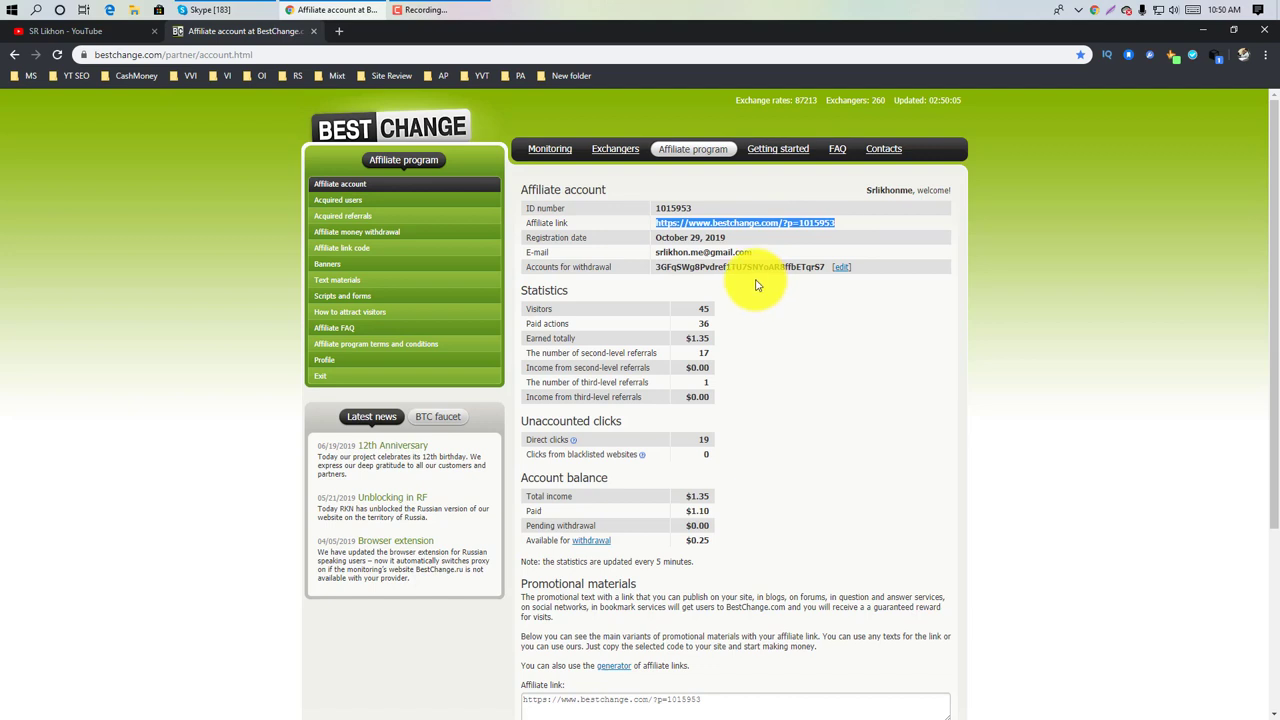
# Highlight the Visitors count of 45, the 5-minute update note, and Paid actions 36
pyautogui.click(570, 306)
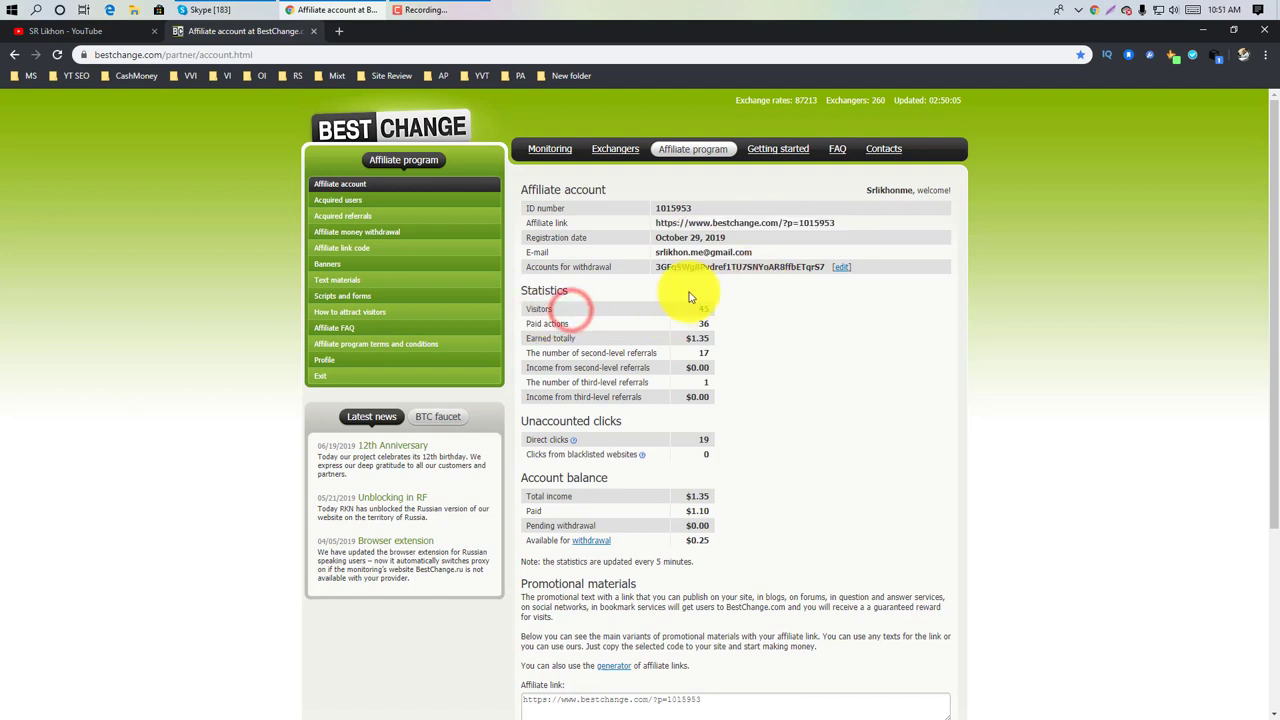
pyautogui.moveTo(540, 309); pyautogui.dragTo(710, 315)
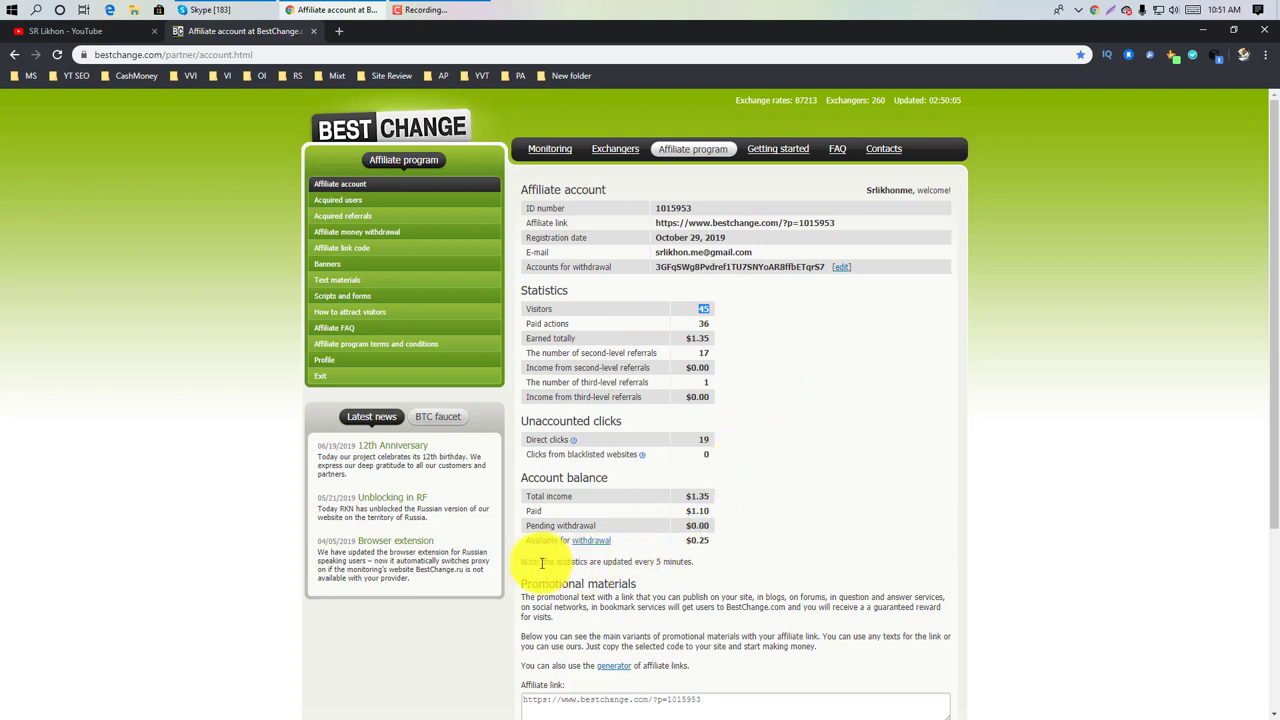
pyautogui.moveTo(540, 561); pyautogui.dragTo(705, 562)
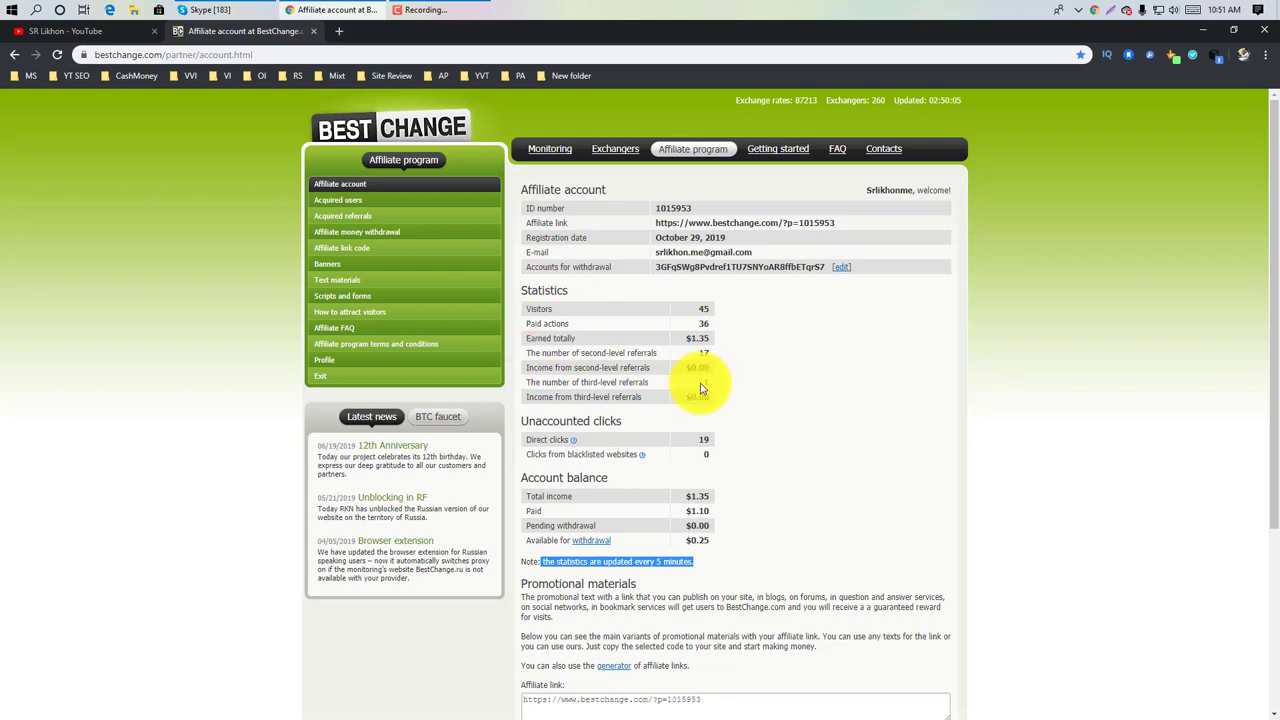
pyautogui.click(581, 578)
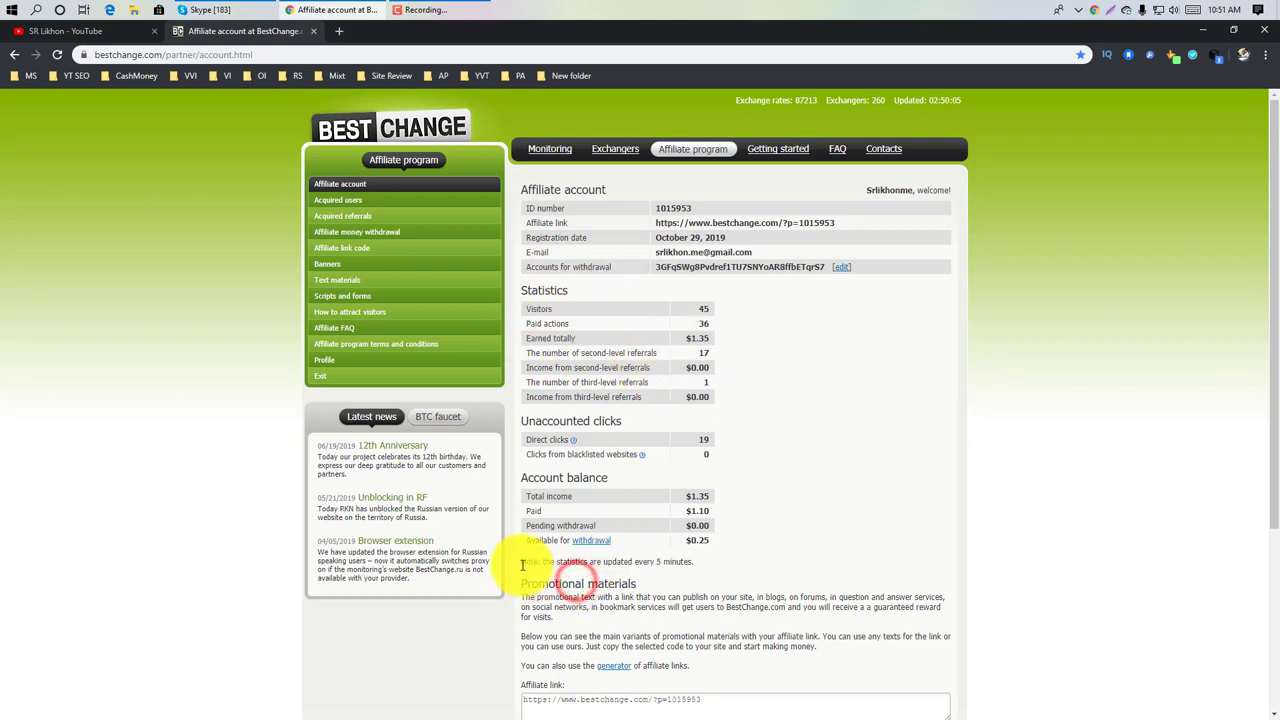
pyautogui.moveTo(521, 565); pyautogui.dragTo(651, 558)
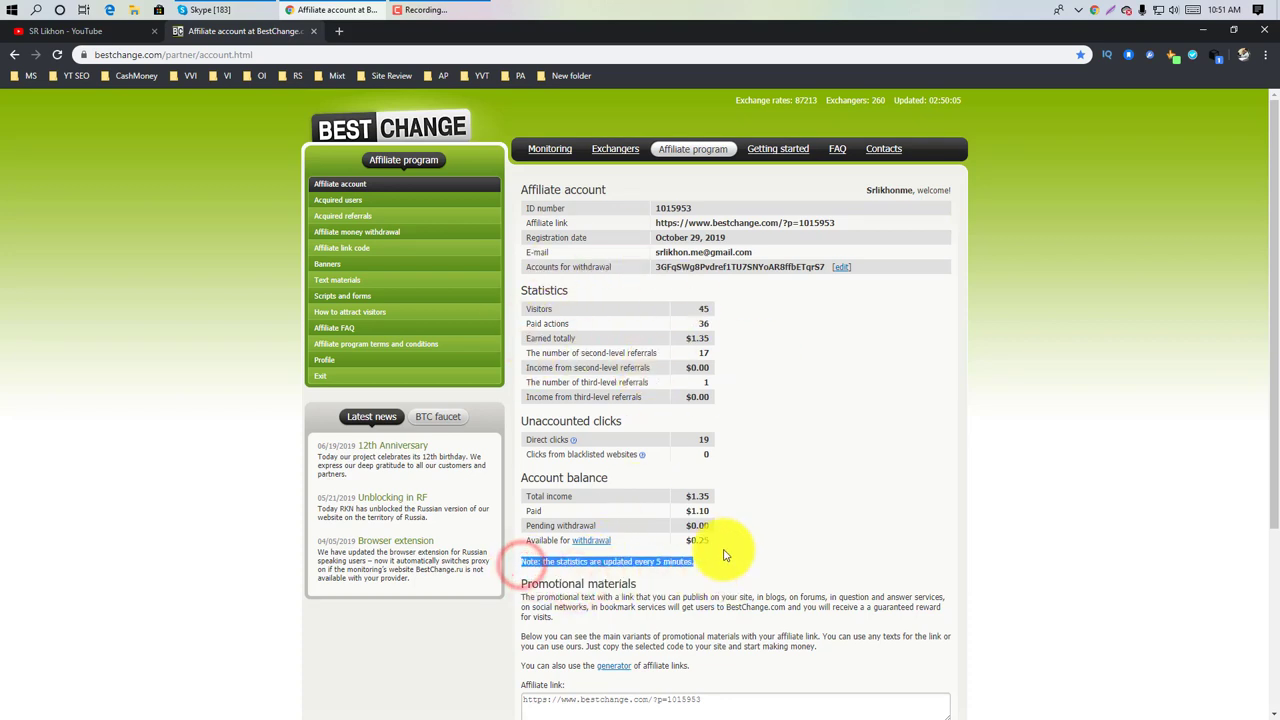
pyautogui.click(822, 326)
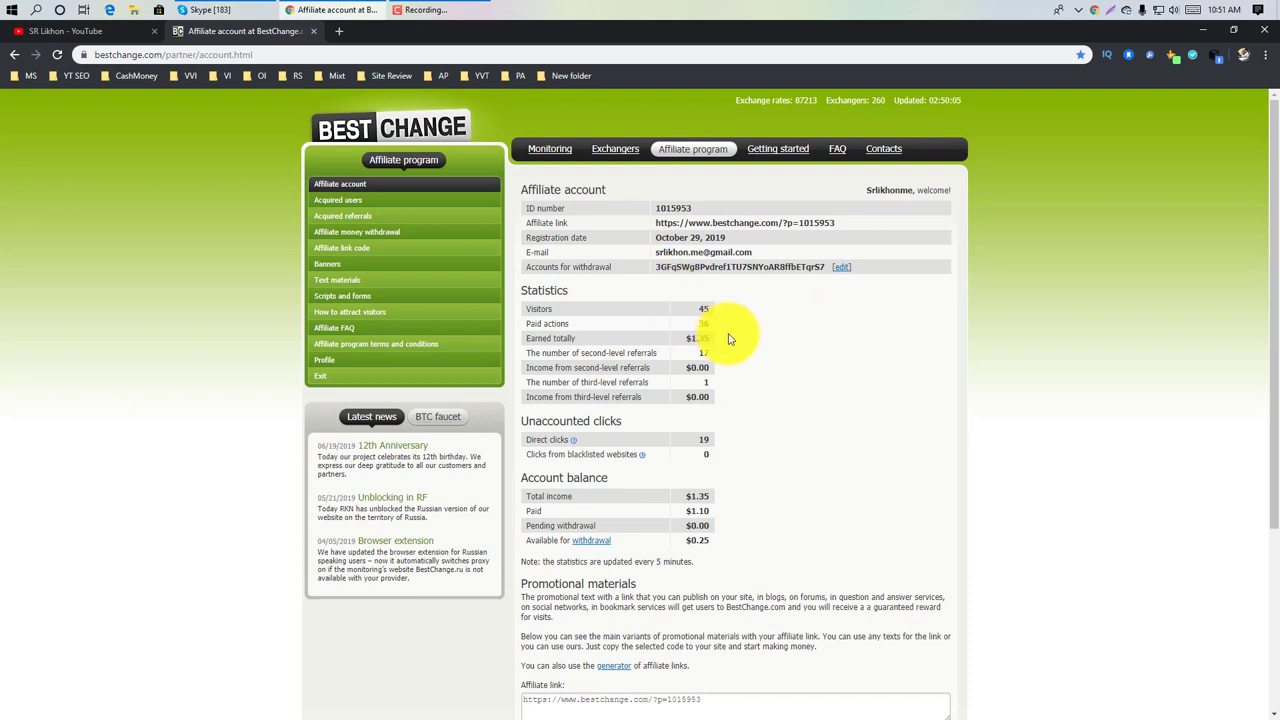
pyautogui.moveTo(692, 295); pyautogui.dragTo(712, 312)
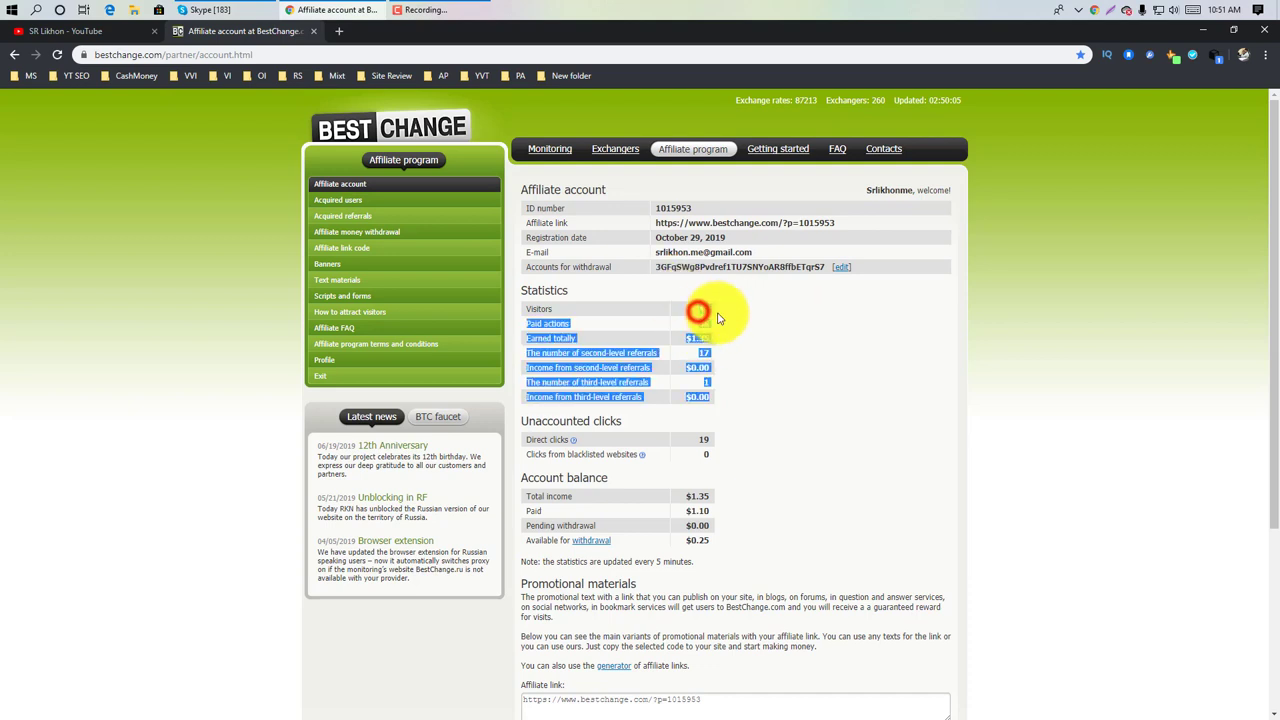
pyautogui.click(740, 222)
pyautogui.click(703, 309)
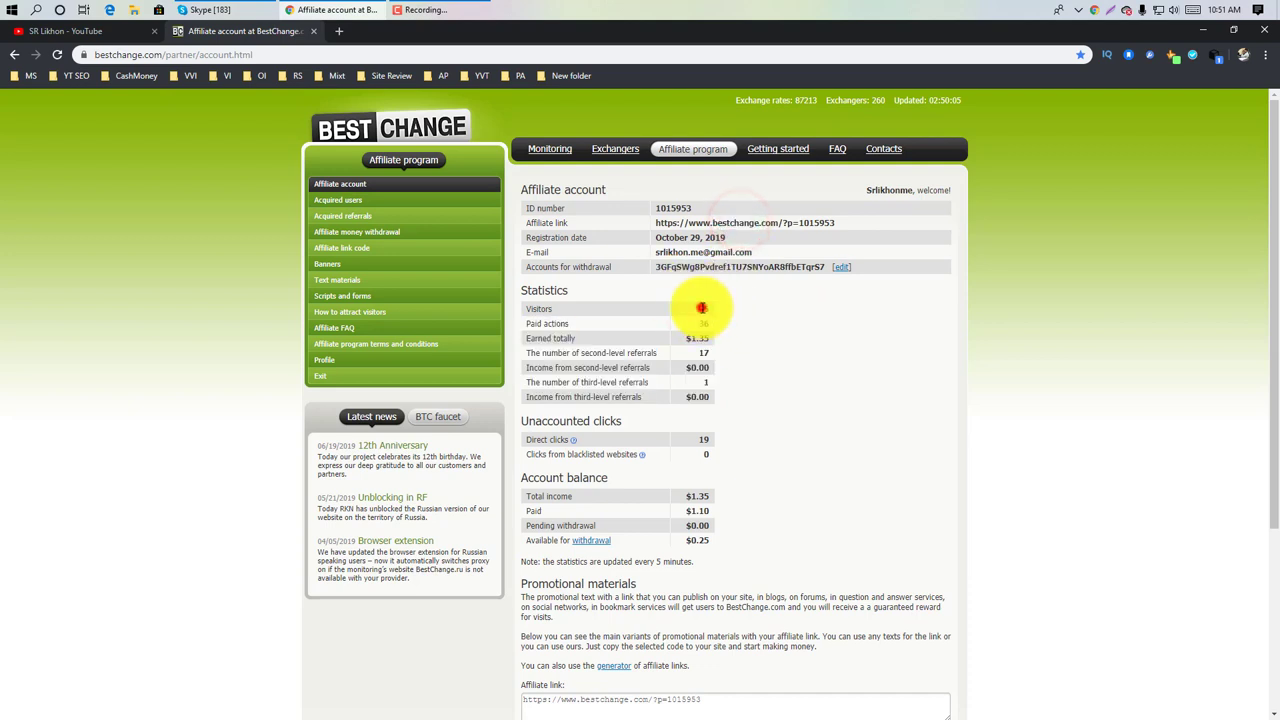
pyautogui.click(729, 309)
pyautogui.click(531, 323)
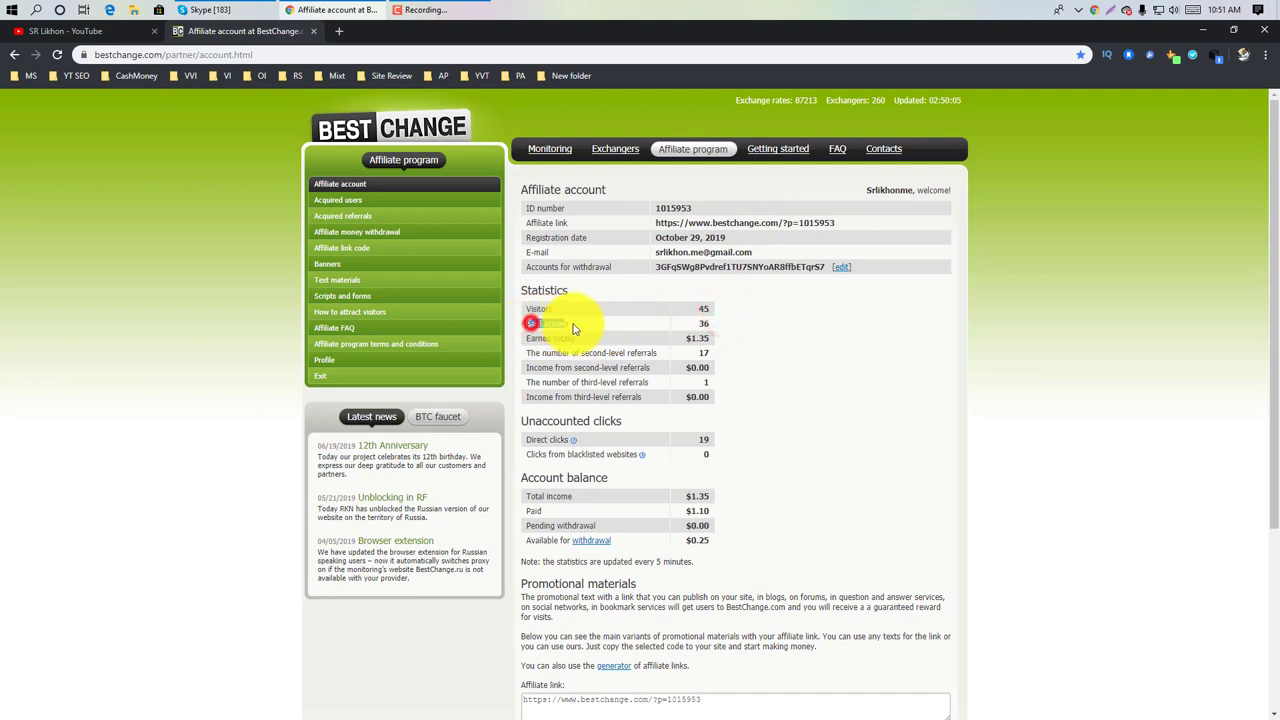
pyautogui.click(692, 323)
pyautogui.moveTo(692, 323); pyautogui.dragTo(700, 324)
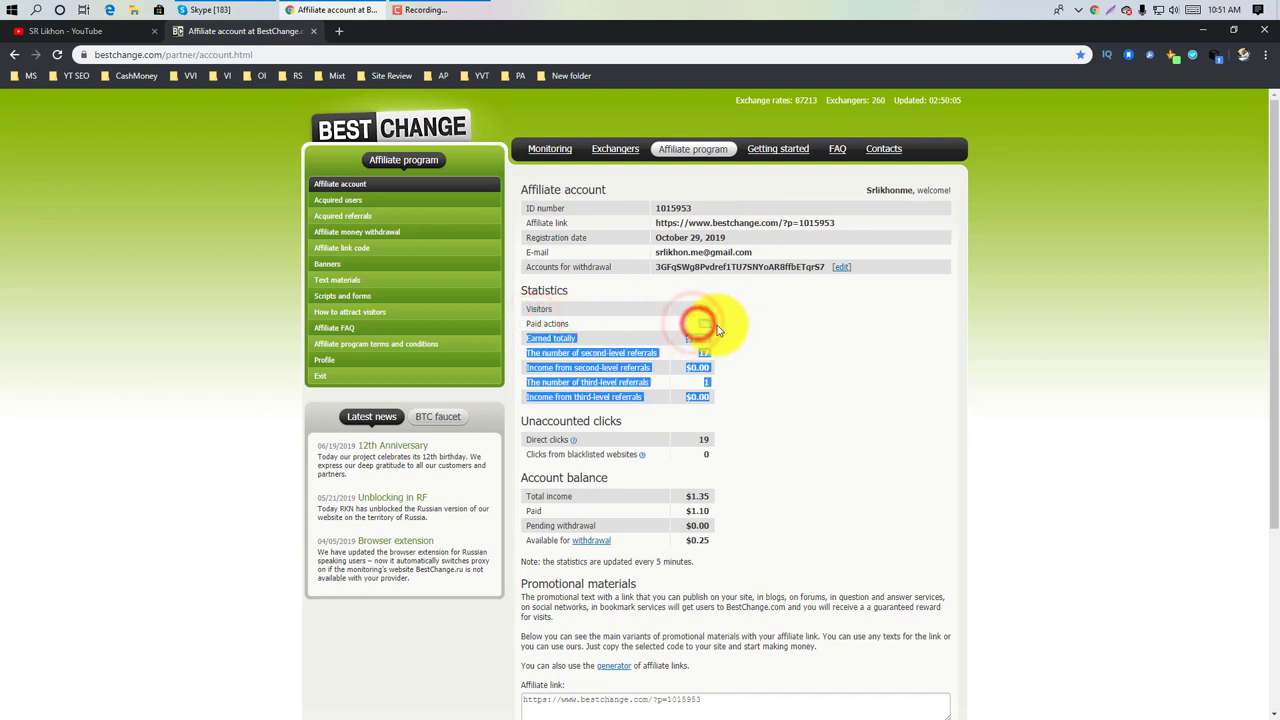
pyautogui.click(701, 323)
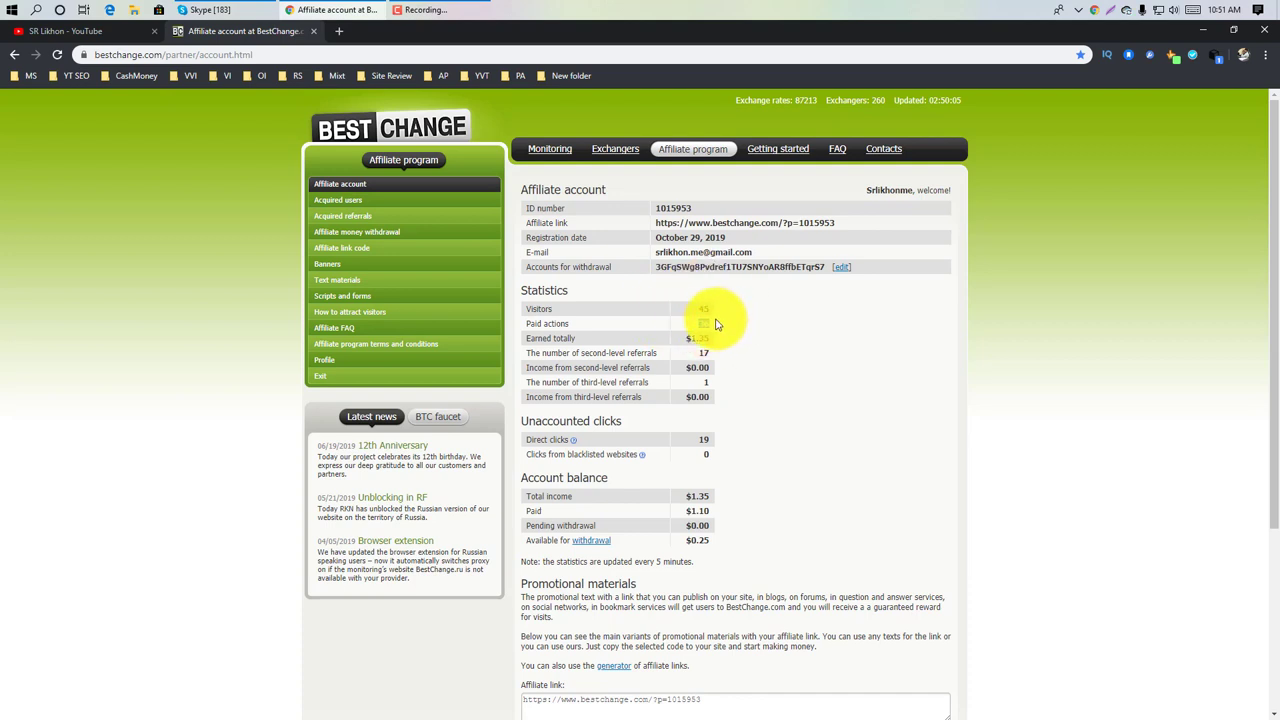
pyautogui.doubleClick(720, 328)
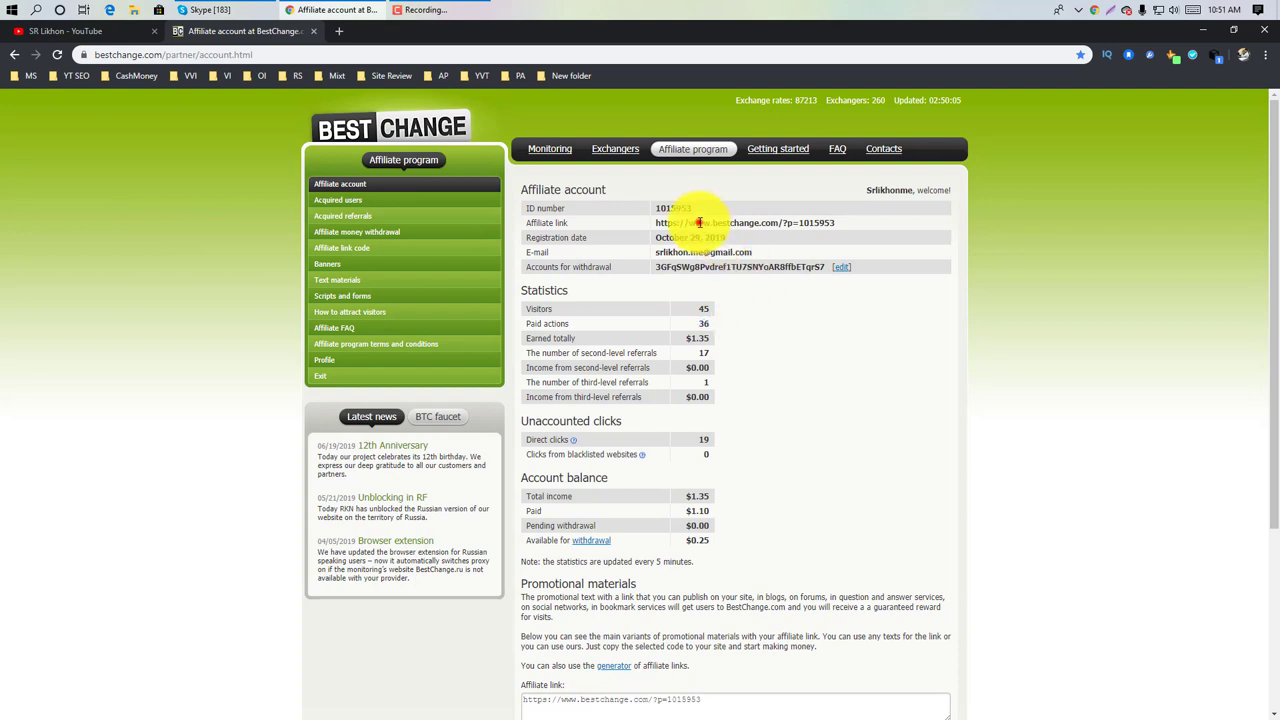
# Review the Statistics table again, then highlight the Unaccounted clicks section
pyautogui.moveTo(697, 222); pyautogui.dragTo(794, 224)
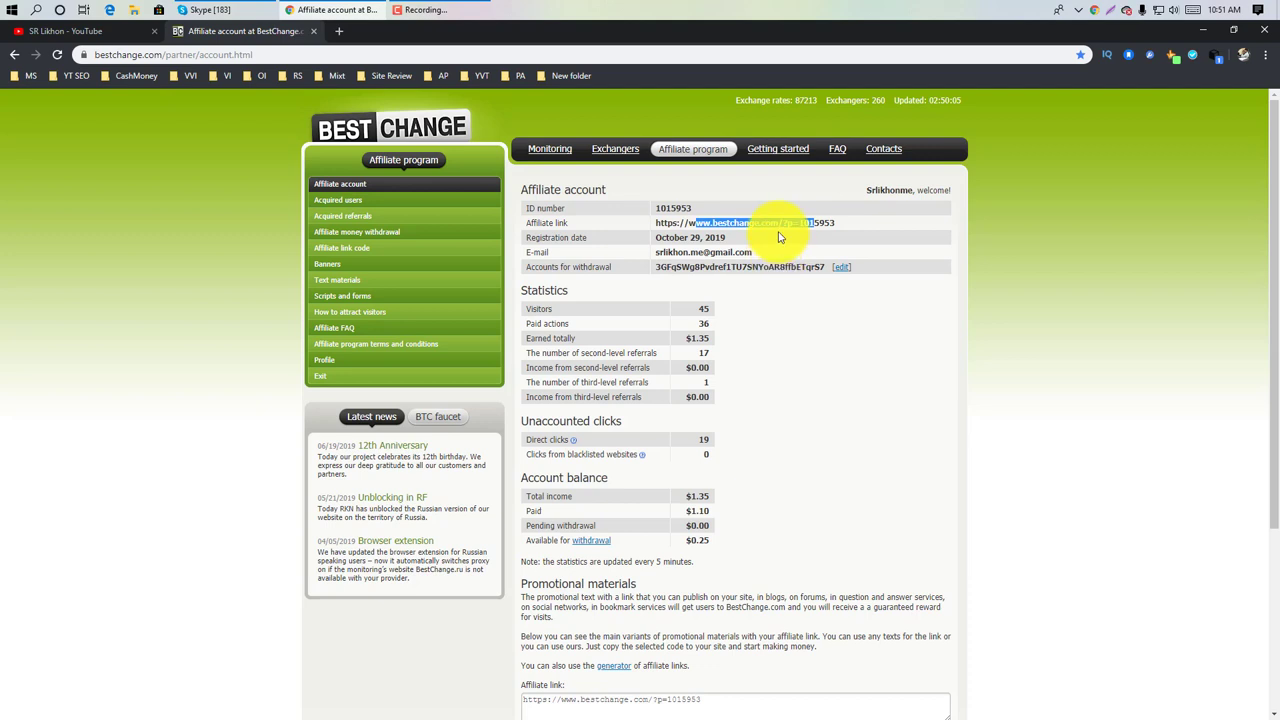
pyautogui.click(714, 322)
pyautogui.click(729, 318)
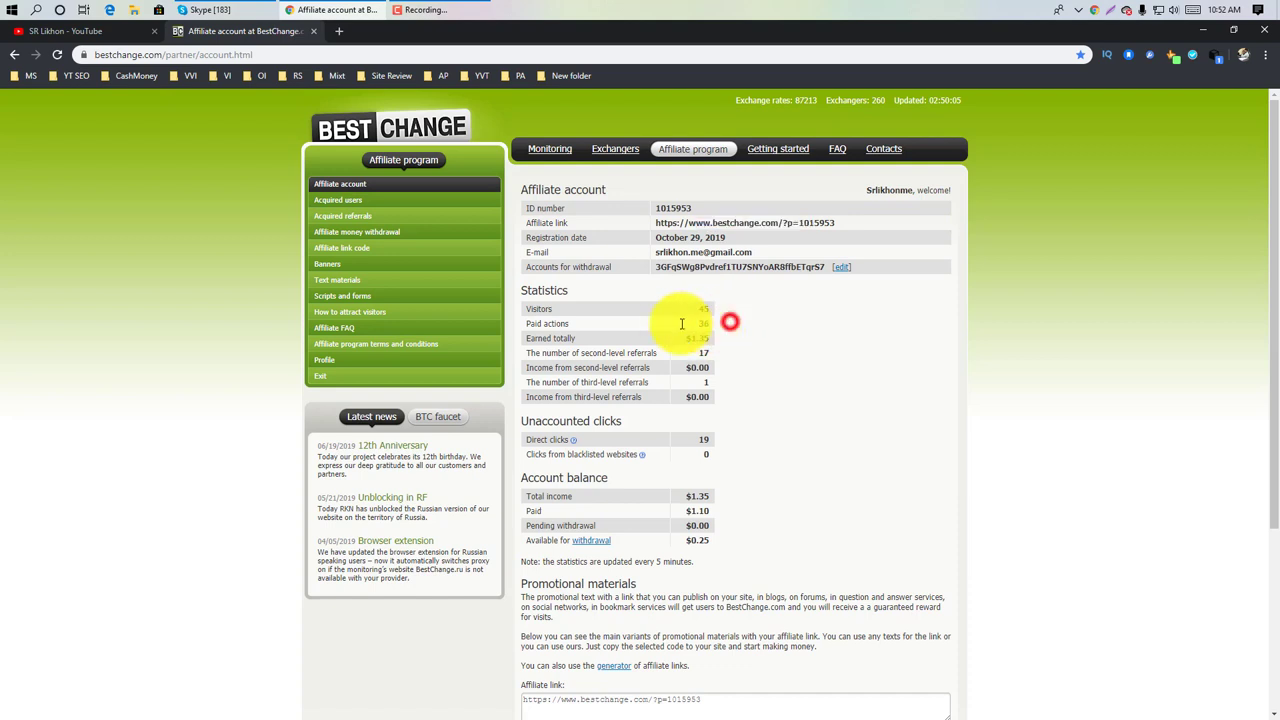
pyautogui.tripleClick(699, 327)
pyautogui.click(700, 325)
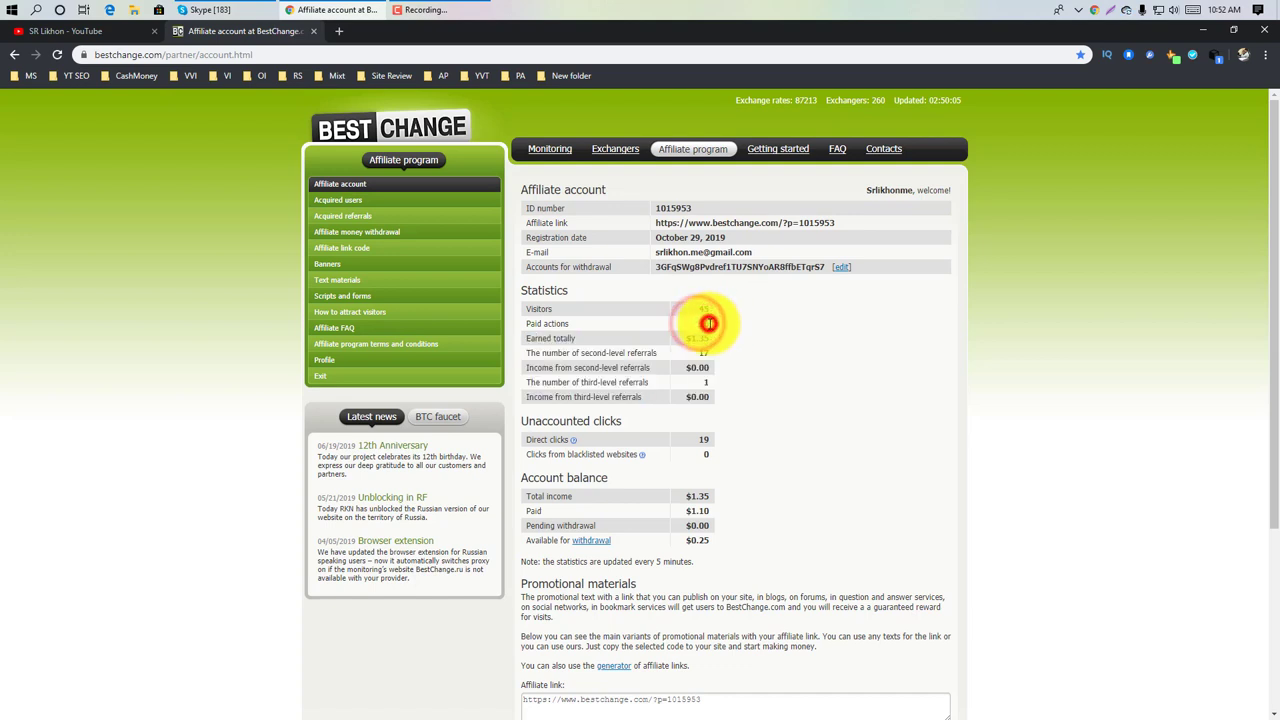
pyautogui.click(703, 323)
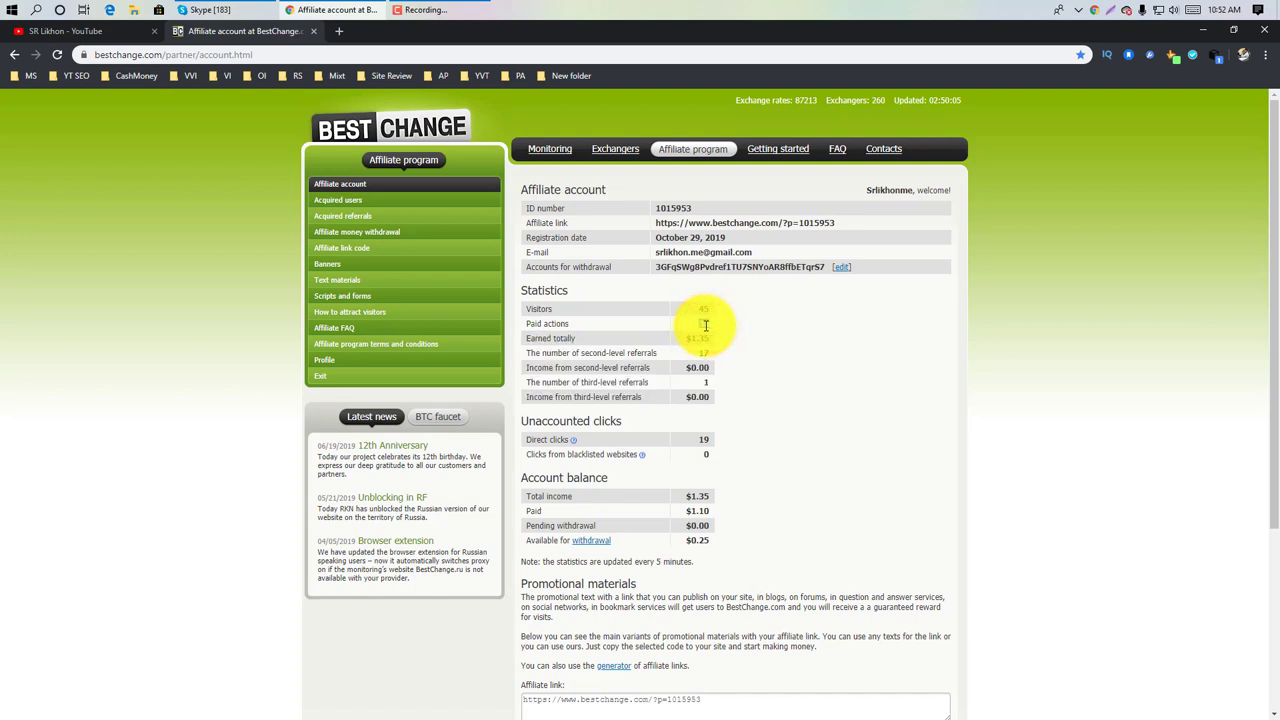
pyautogui.doubleClick(705, 325)
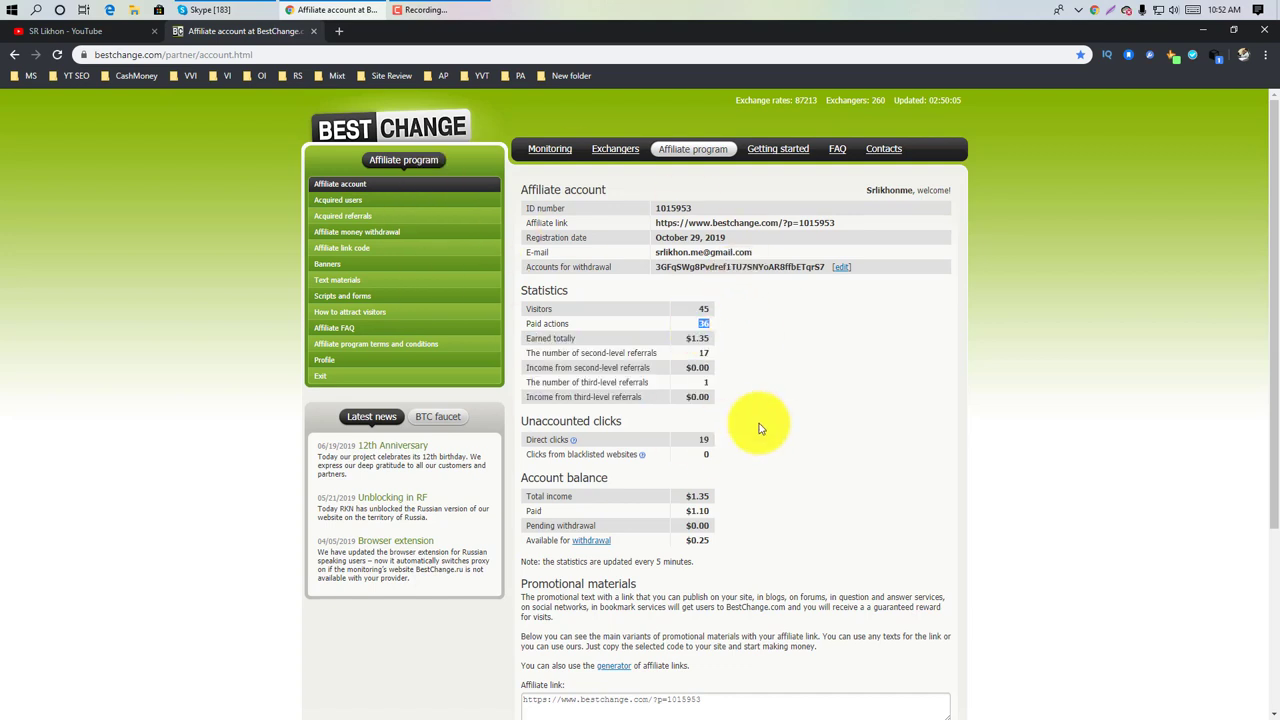
pyautogui.click(708, 320)
pyautogui.doubleClick(602, 312)
pyautogui.moveTo(697, 335); pyautogui.dragTo(749, 337)
pyautogui.click(586, 331)
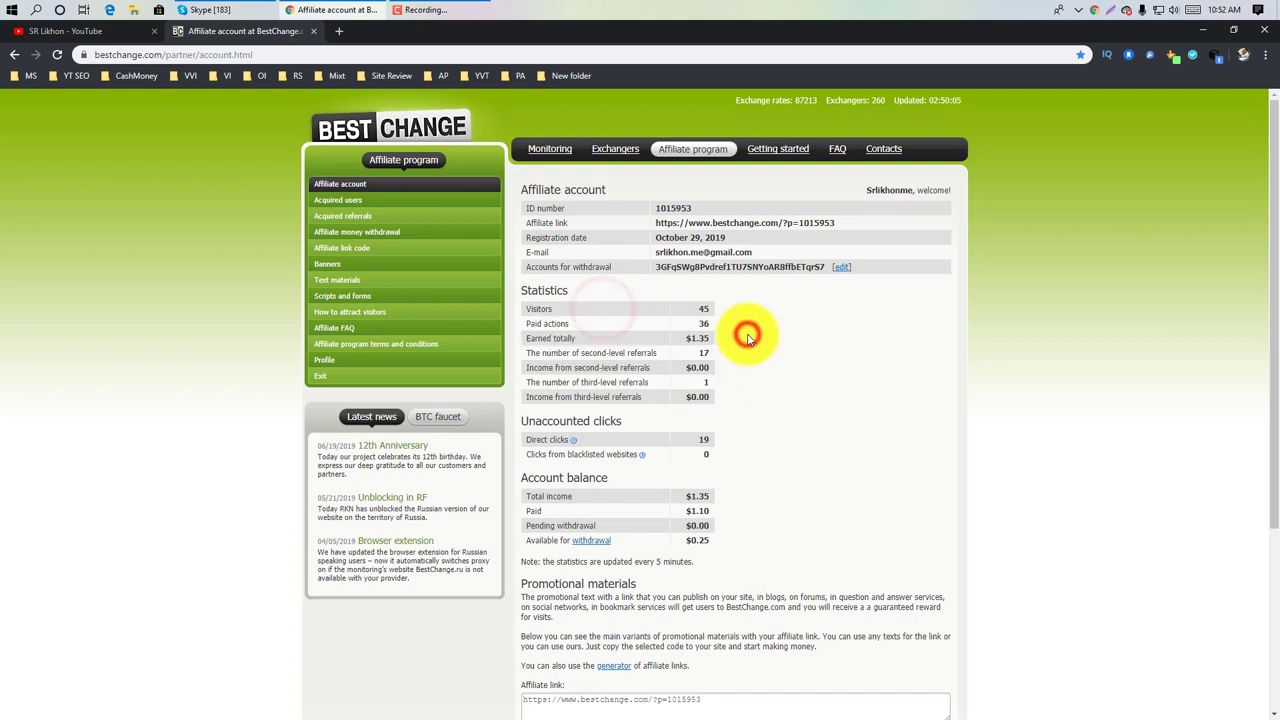
pyautogui.moveTo(527, 421); pyautogui.dragTo(643, 418)
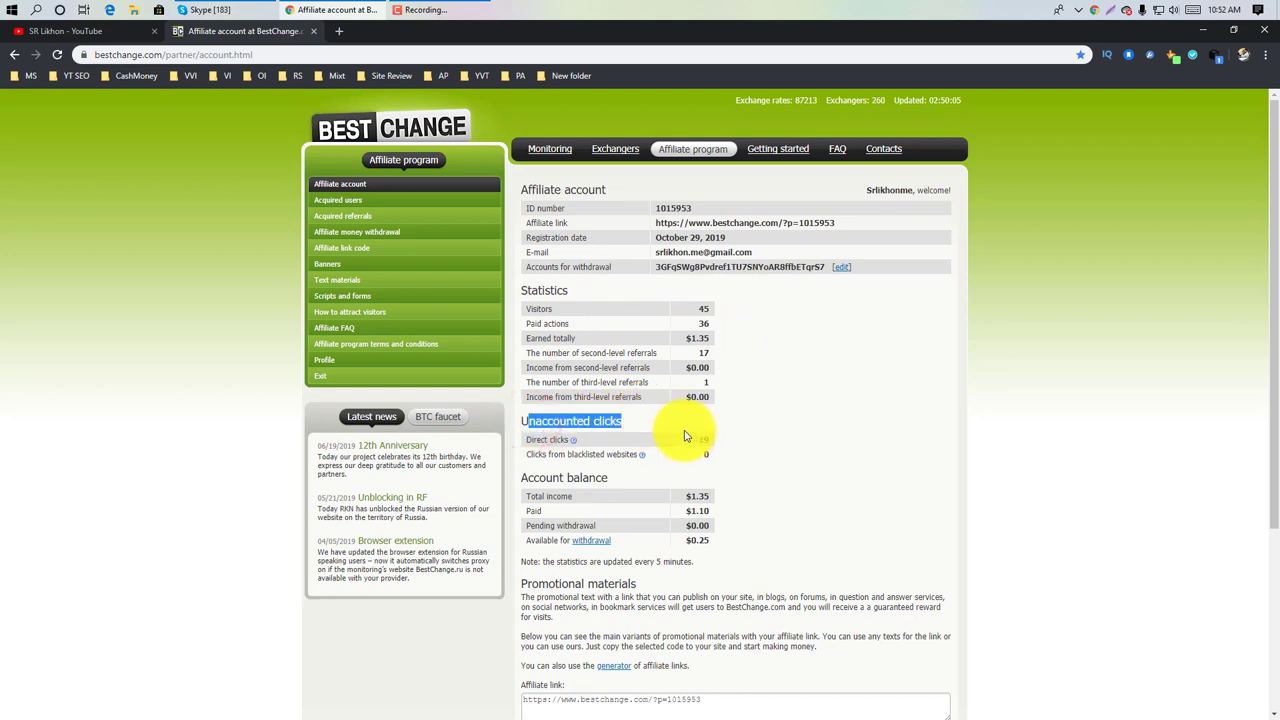
pyautogui.click(683, 425)
pyautogui.moveTo(526, 440); pyautogui.dragTo(554, 440)
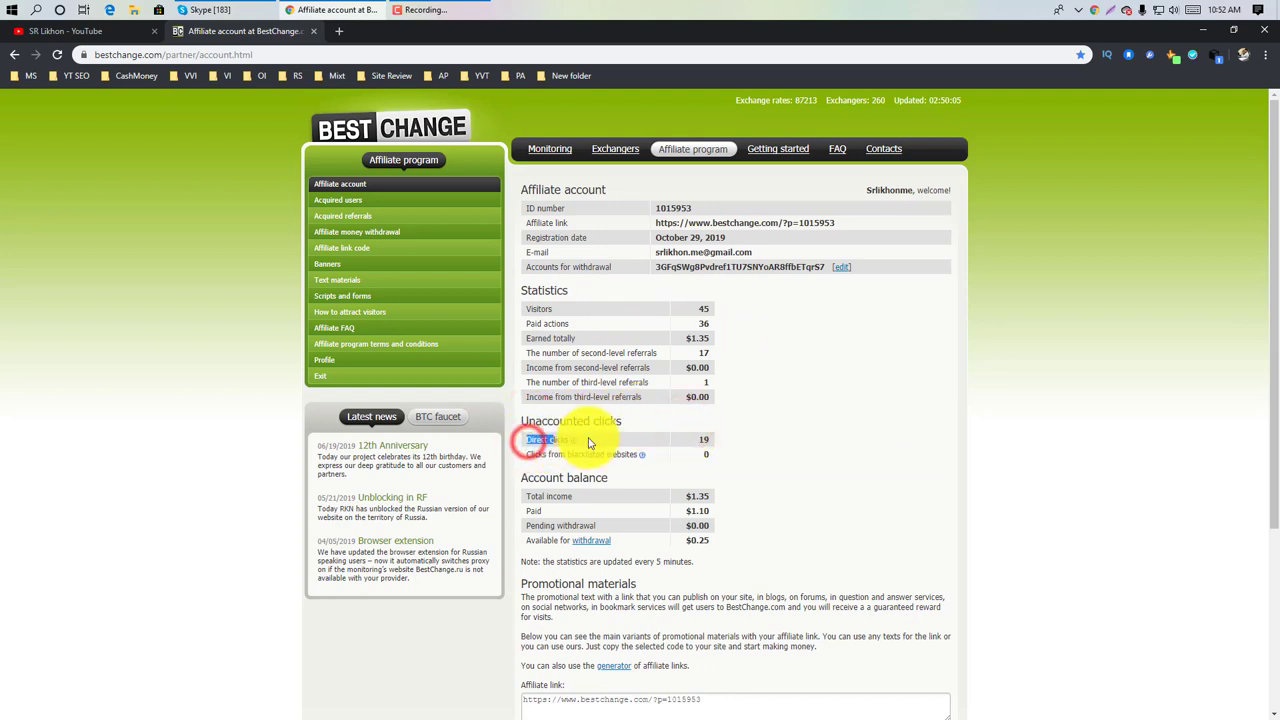
pyautogui.click(661, 412)
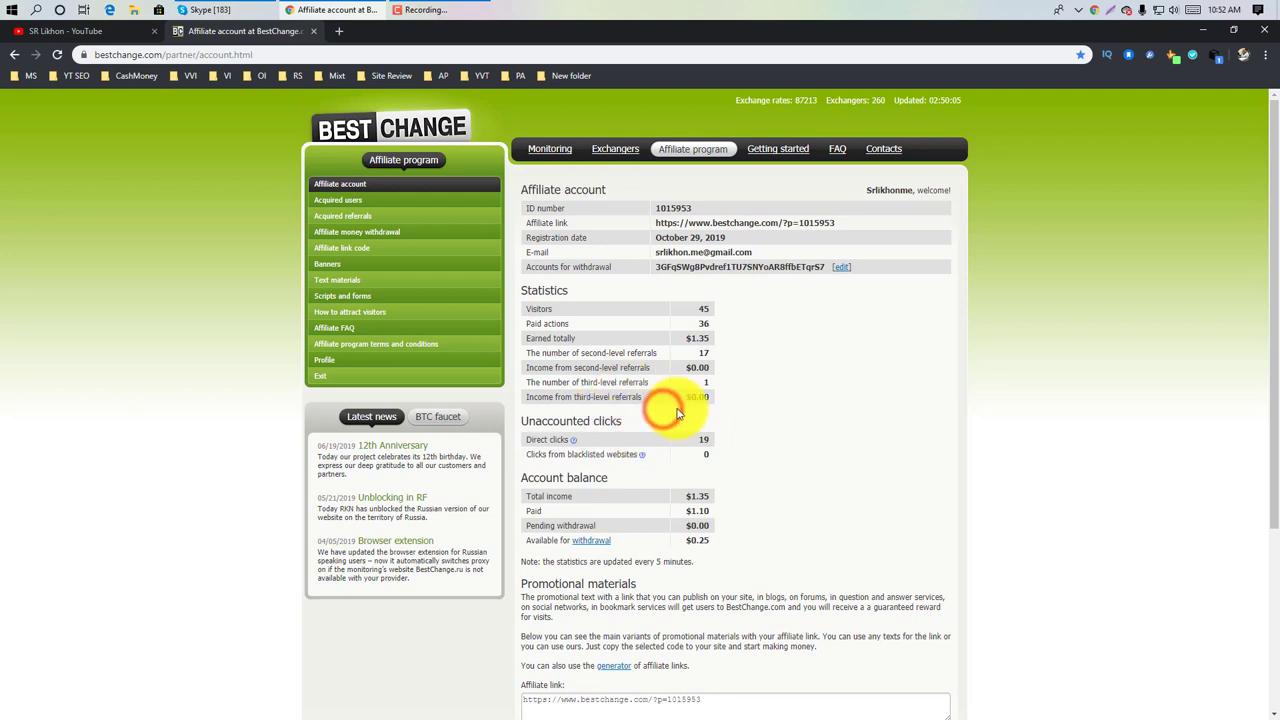
pyautogui.click(700, 445)
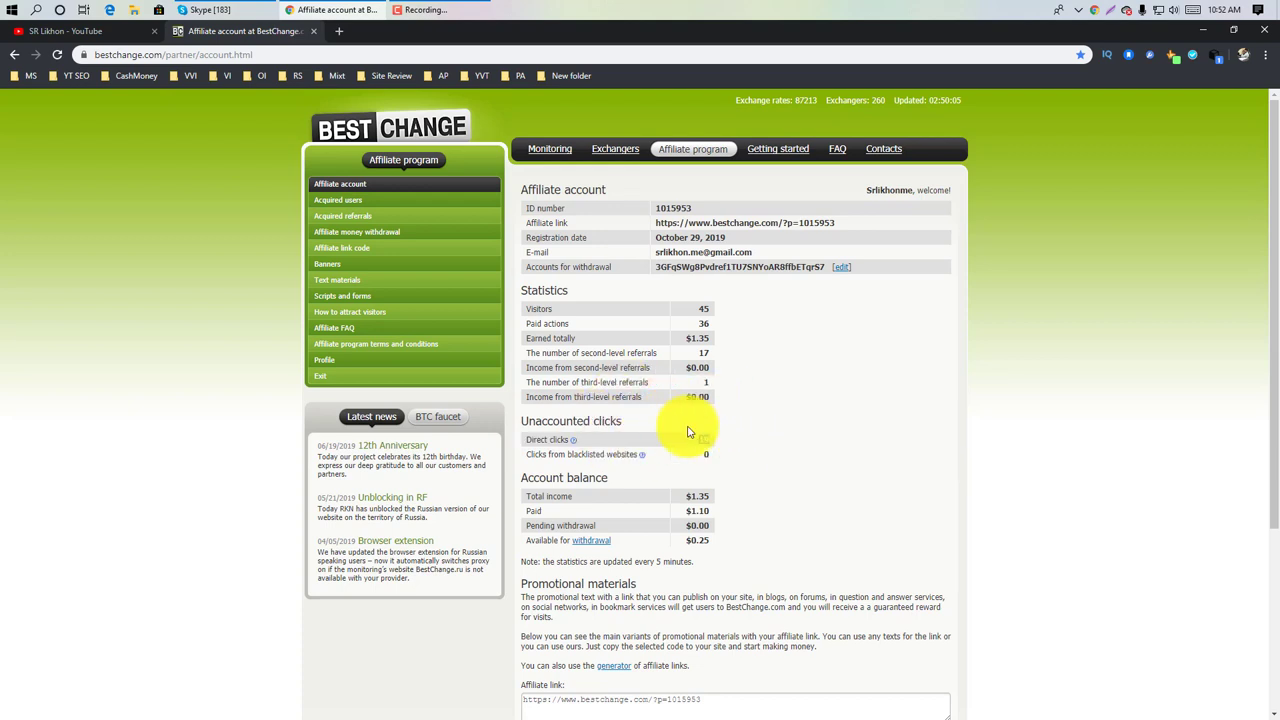
pyautogui.click(703, 437)
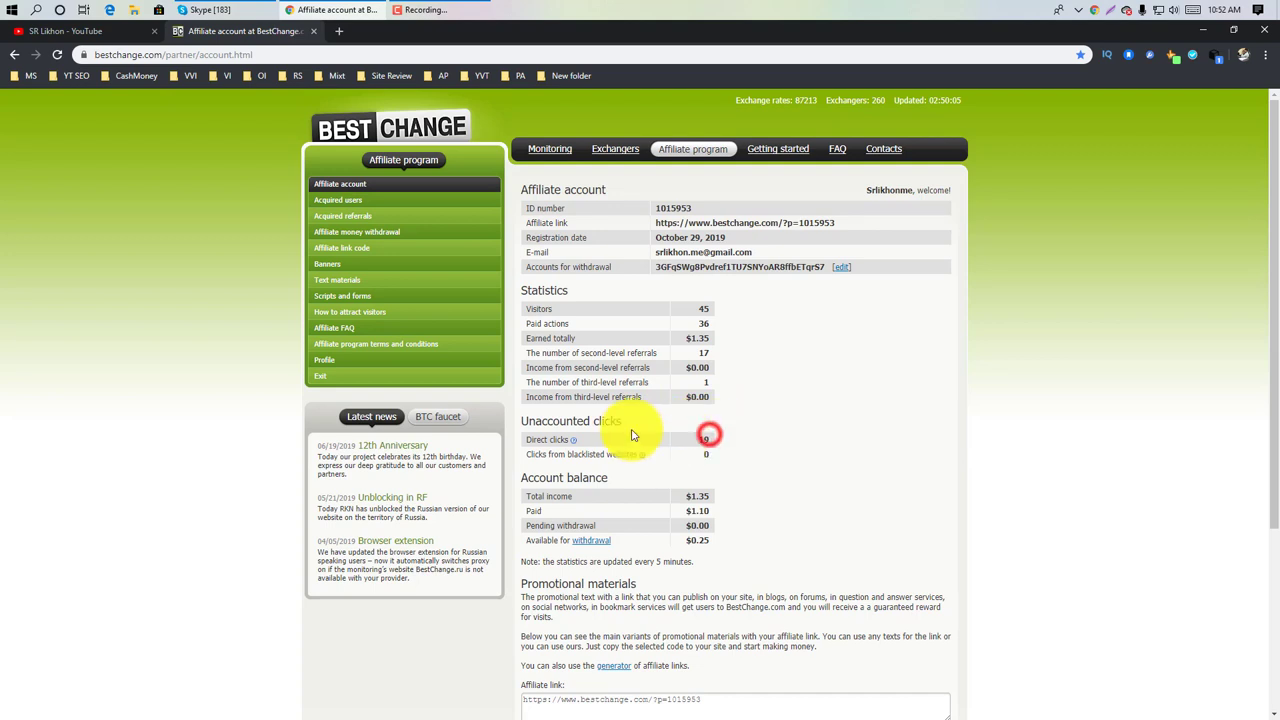
pyautogui.doubleClick(703, 439)
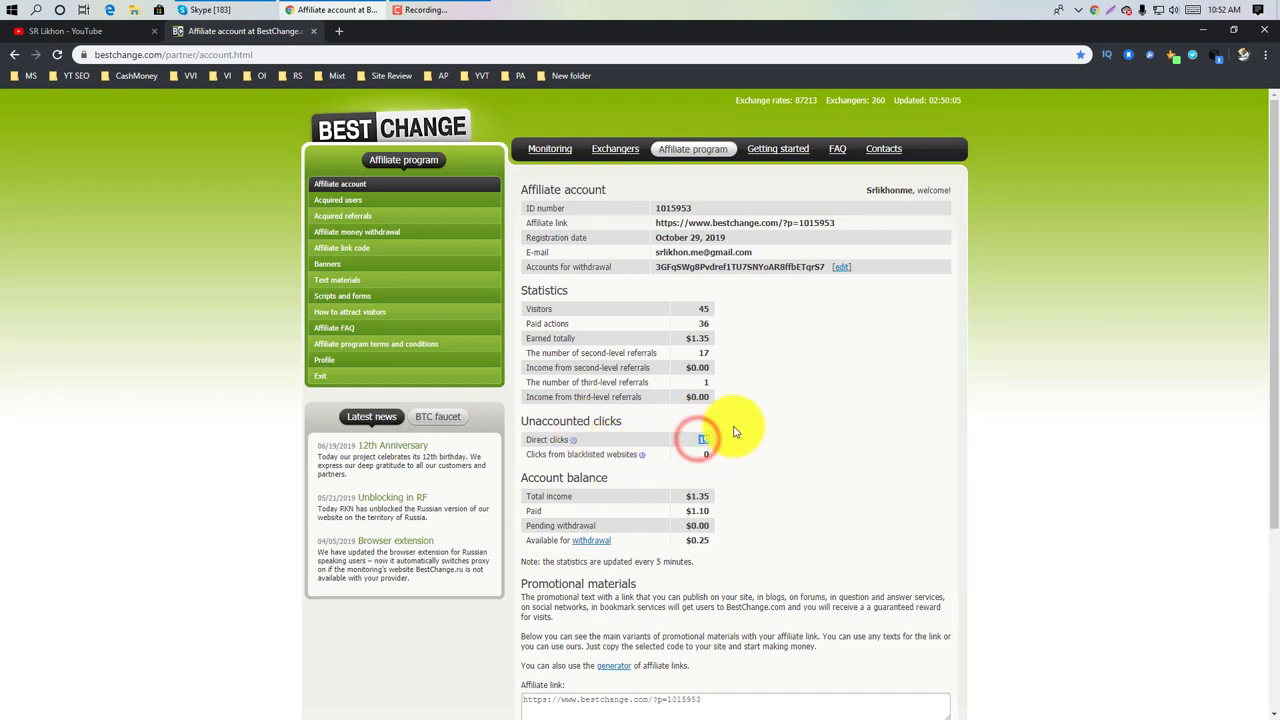
pyautogui.click(532, 437)
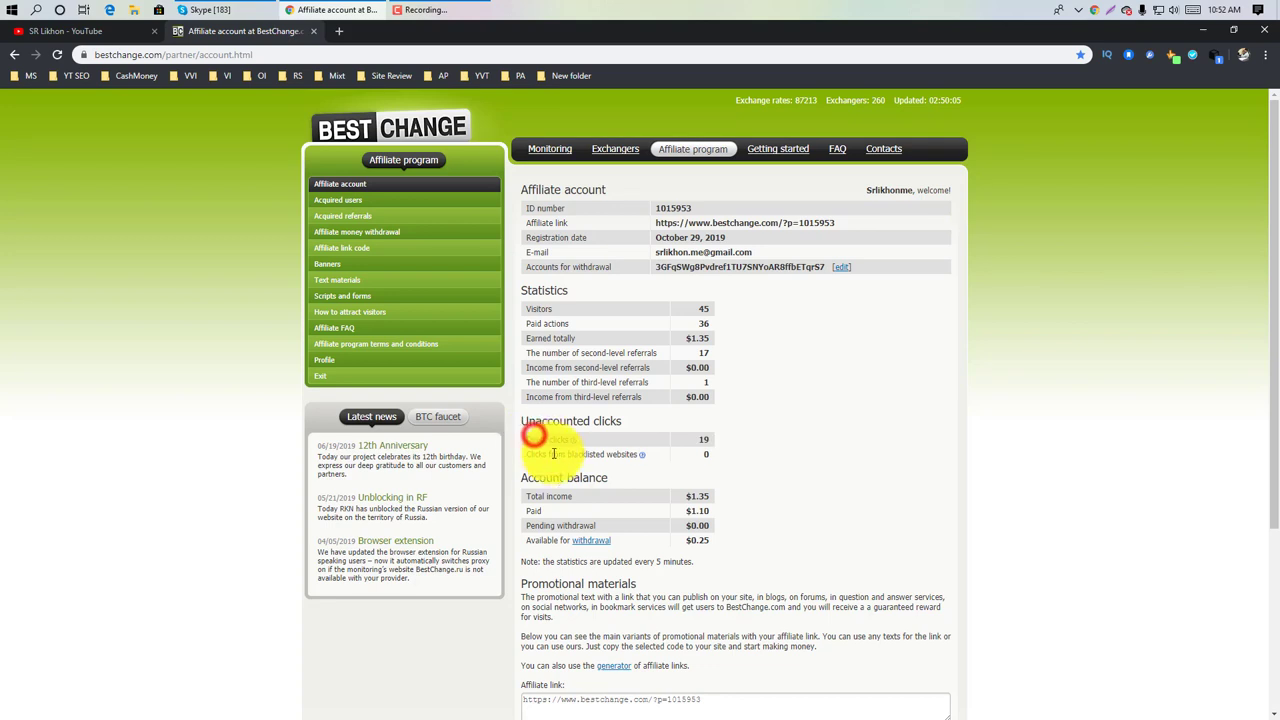
pyautogui.moveTo(574, 446)
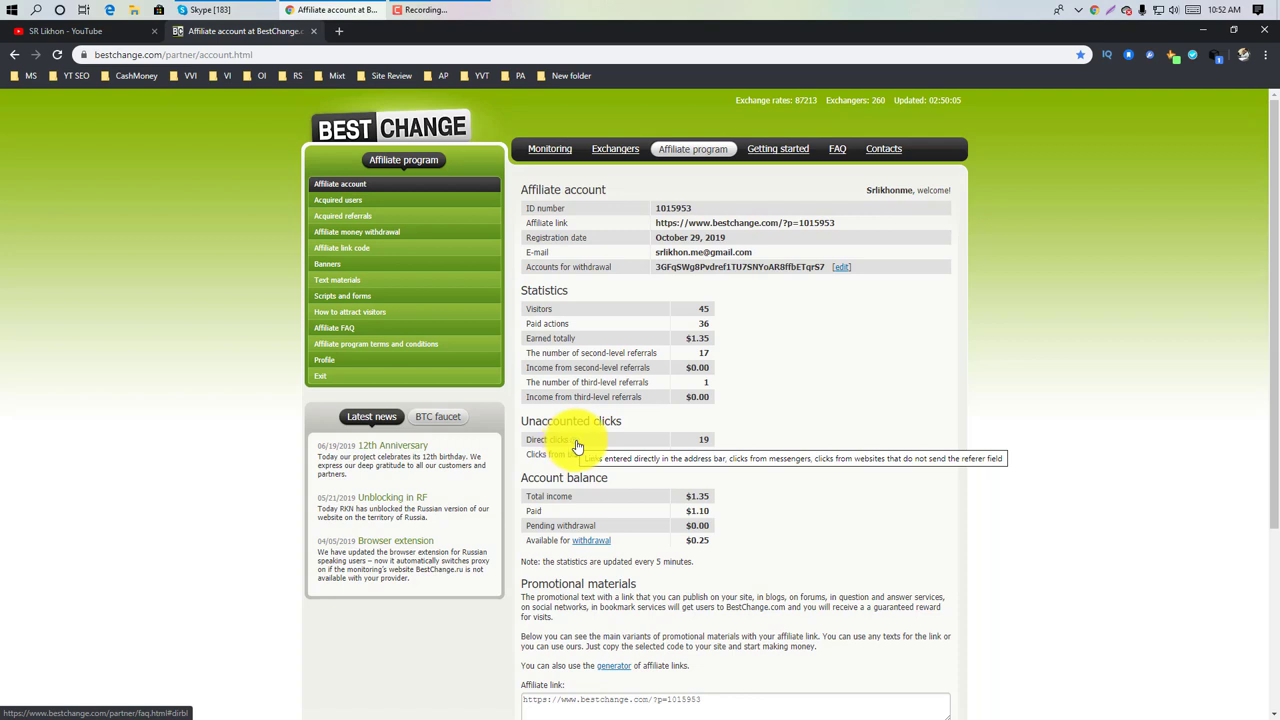
pyautogui.doubleClick(573, 457)
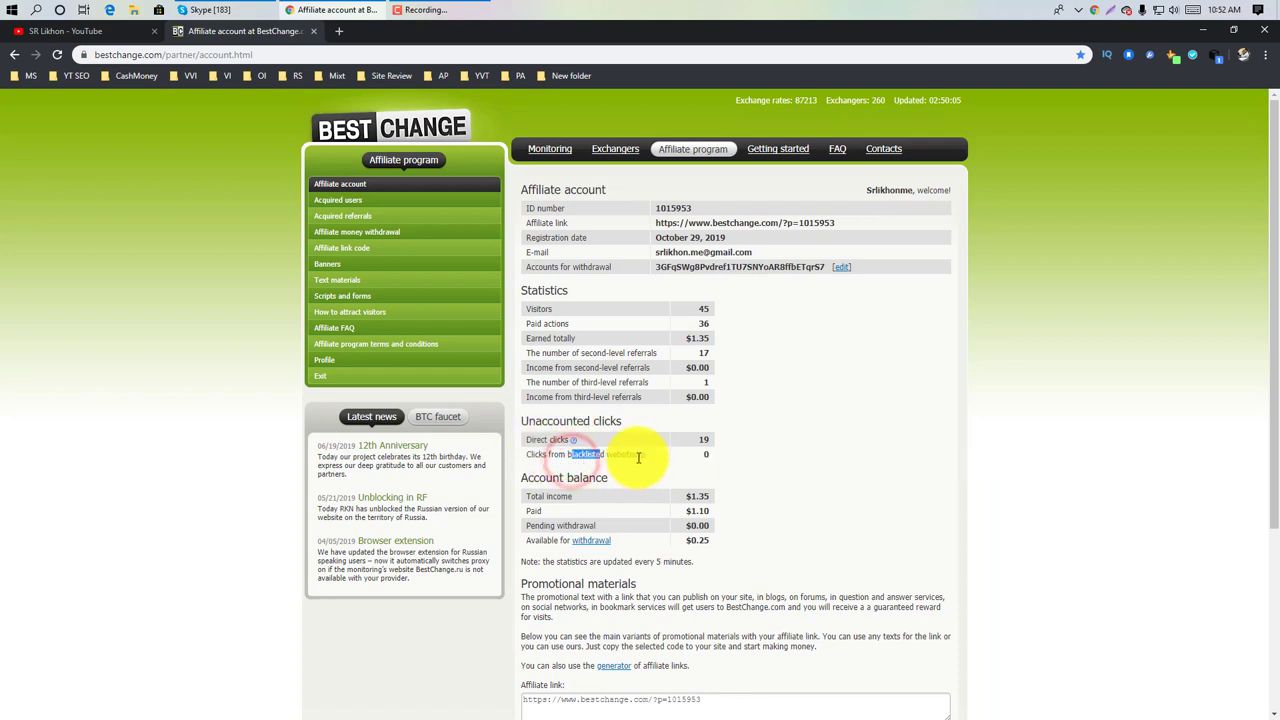
pyautogui.moveTo(643, 463)
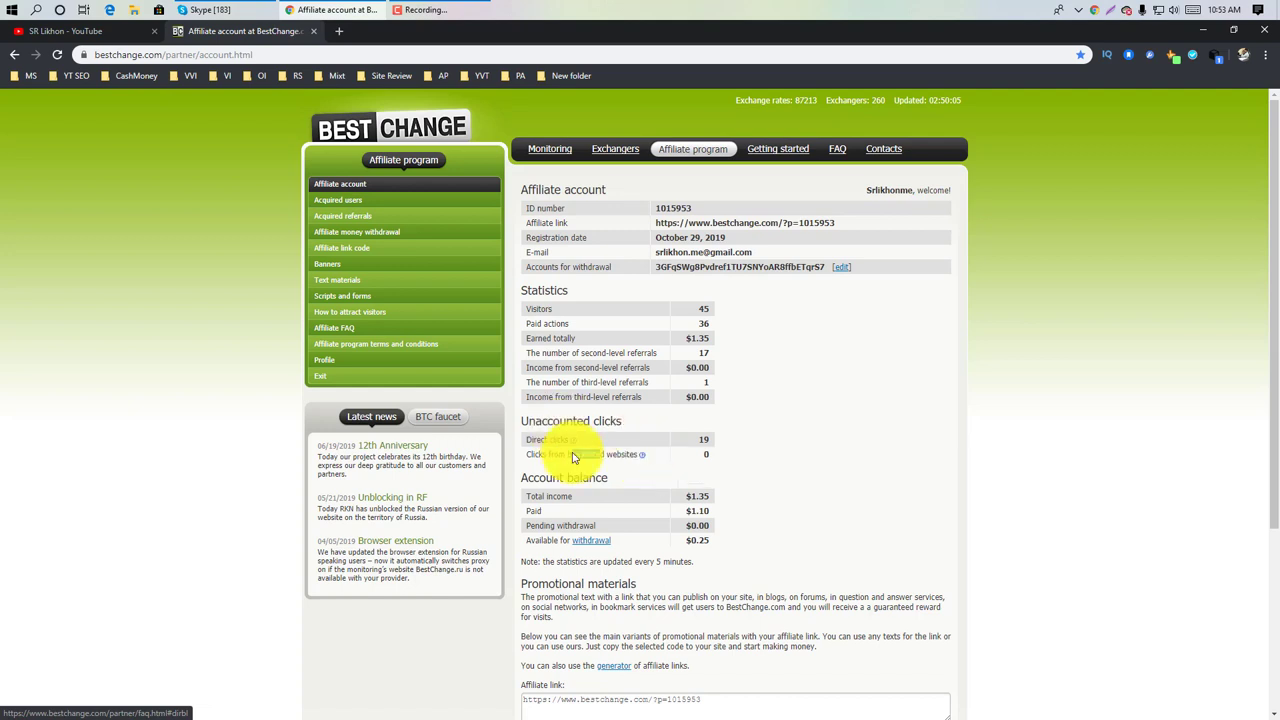
pyautogui.tripleClick(603, 453)
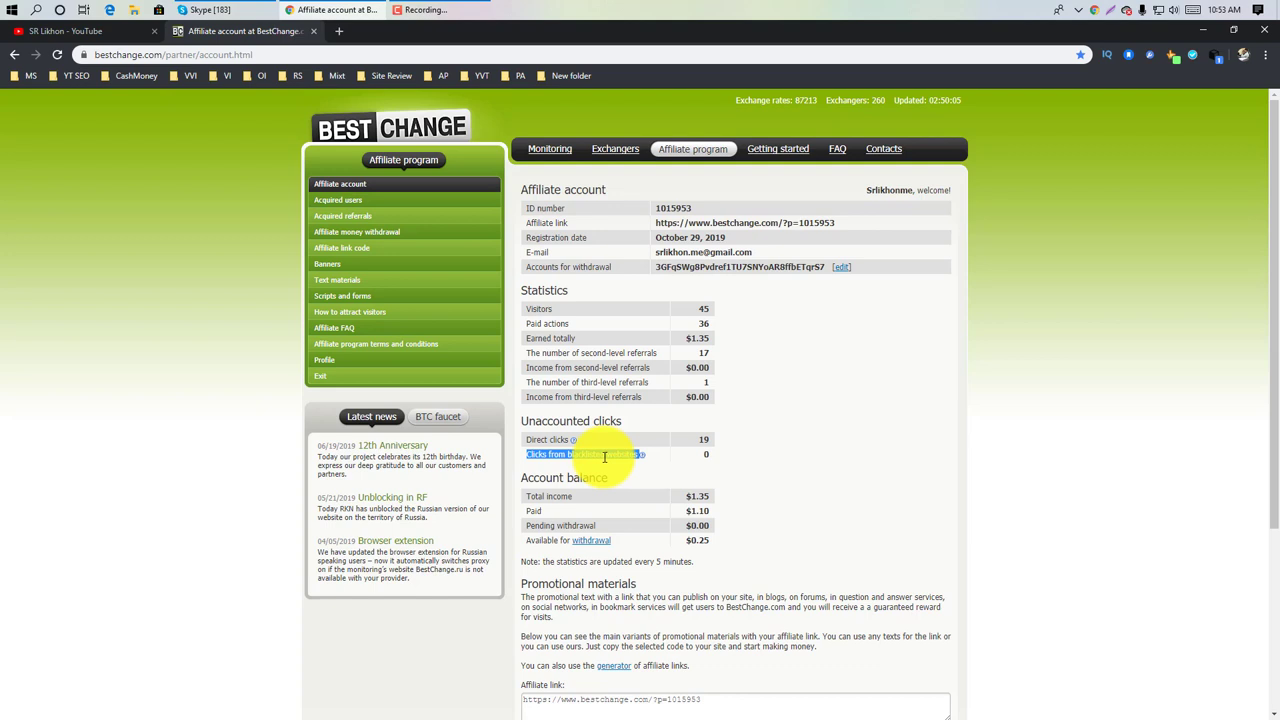
# Select the personal affiliate link URL and copy it
pyautogui.click(749, 457)
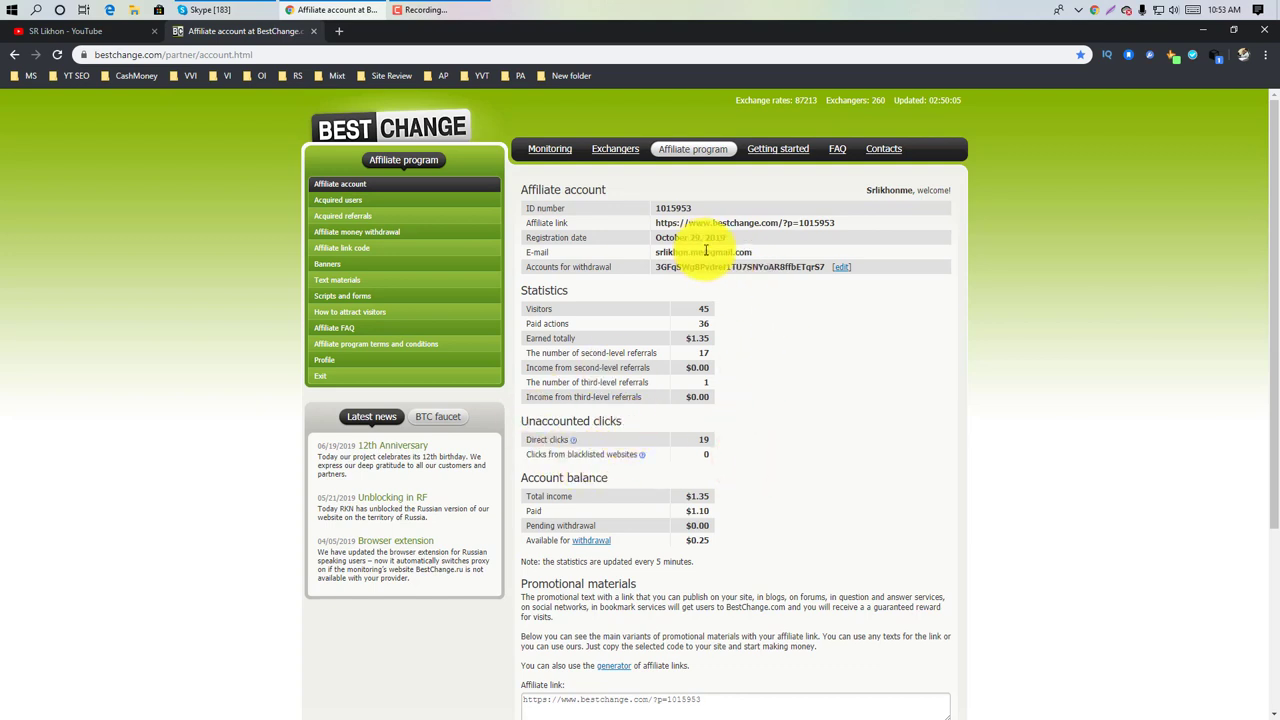
pyautogui.click(657, 222)
pyautogui.moveTo(655, 222); pyautogui.dragTo(830, 226)
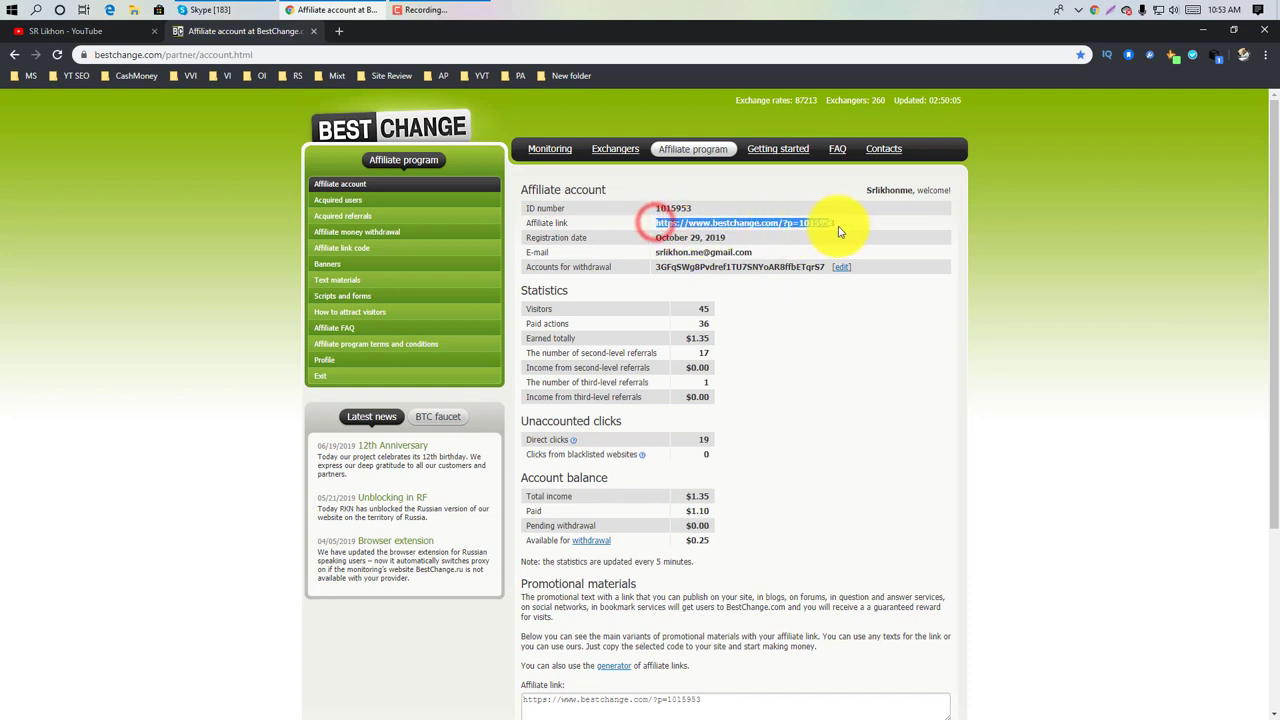
pyautogui.rightClick(830, 227)
pyautogui.click(840, 236)
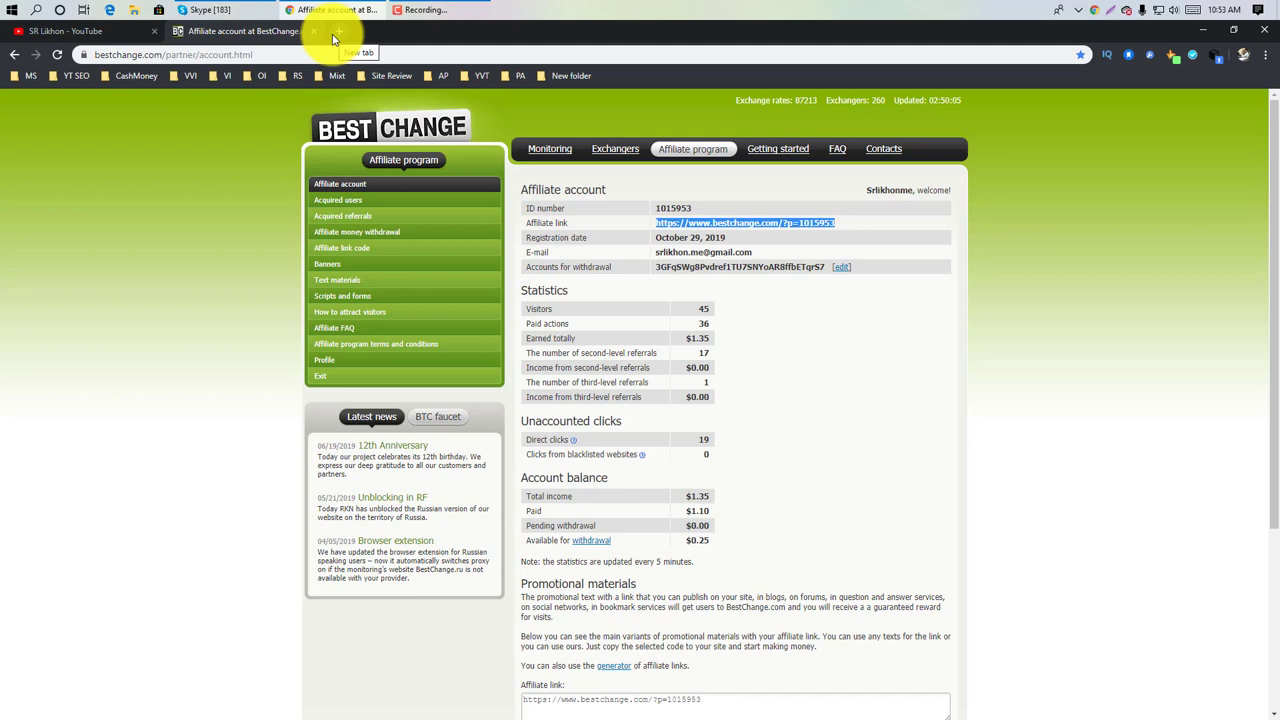
pyautogui.rightClick(784, 223)
pyautogui.click(800, 229)
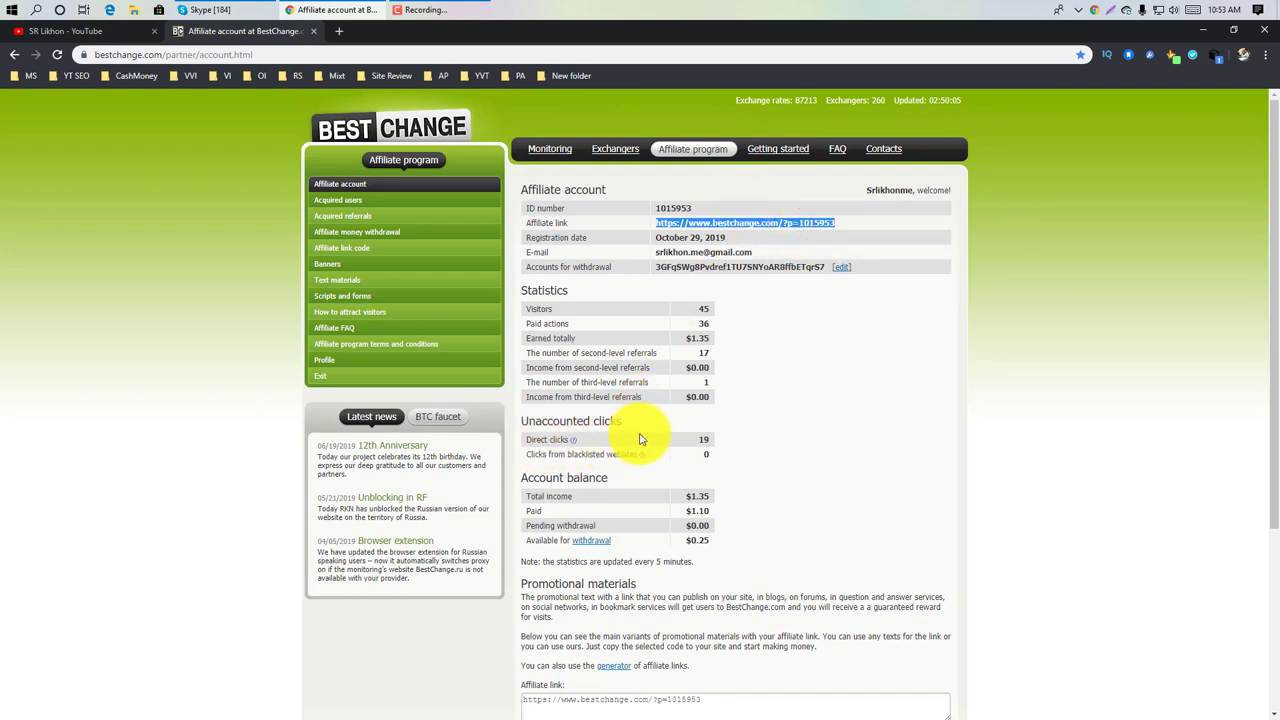
# Note the Direct clicks value of 19, then copy the affiliate link again
pyautogui.doubleClick(702, 439)
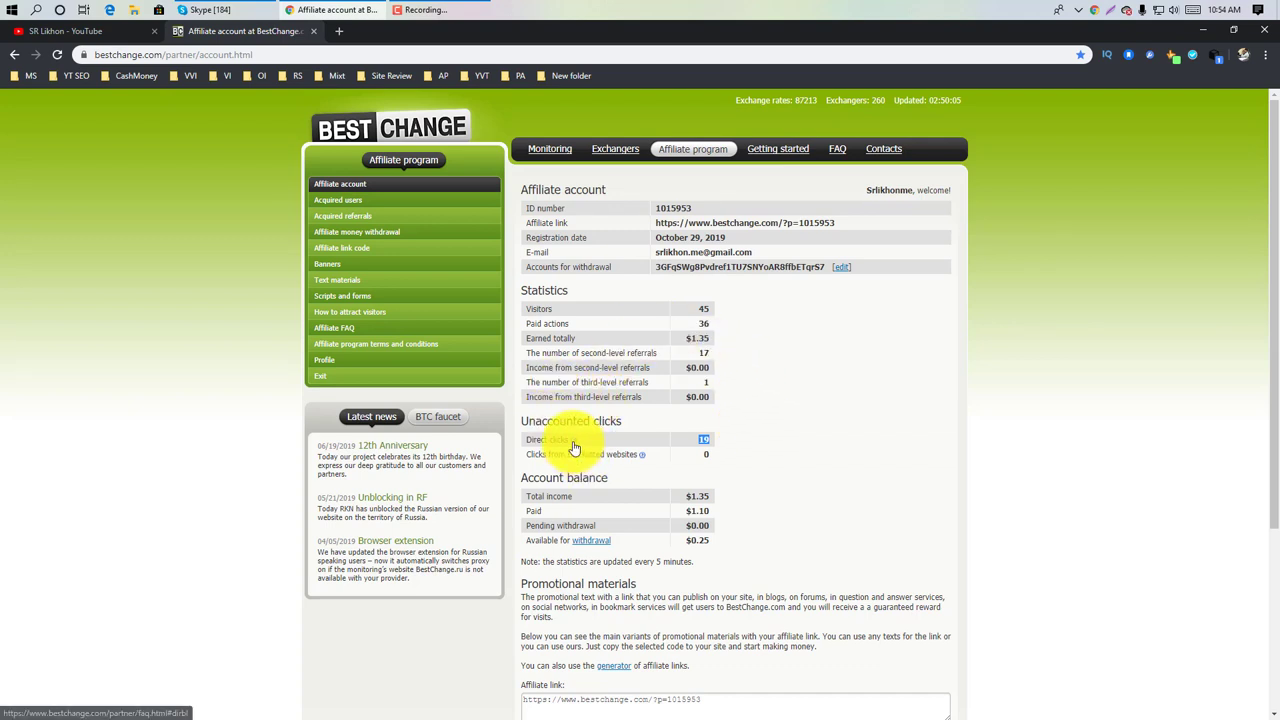
pyautogui.moveTo(574, 448)
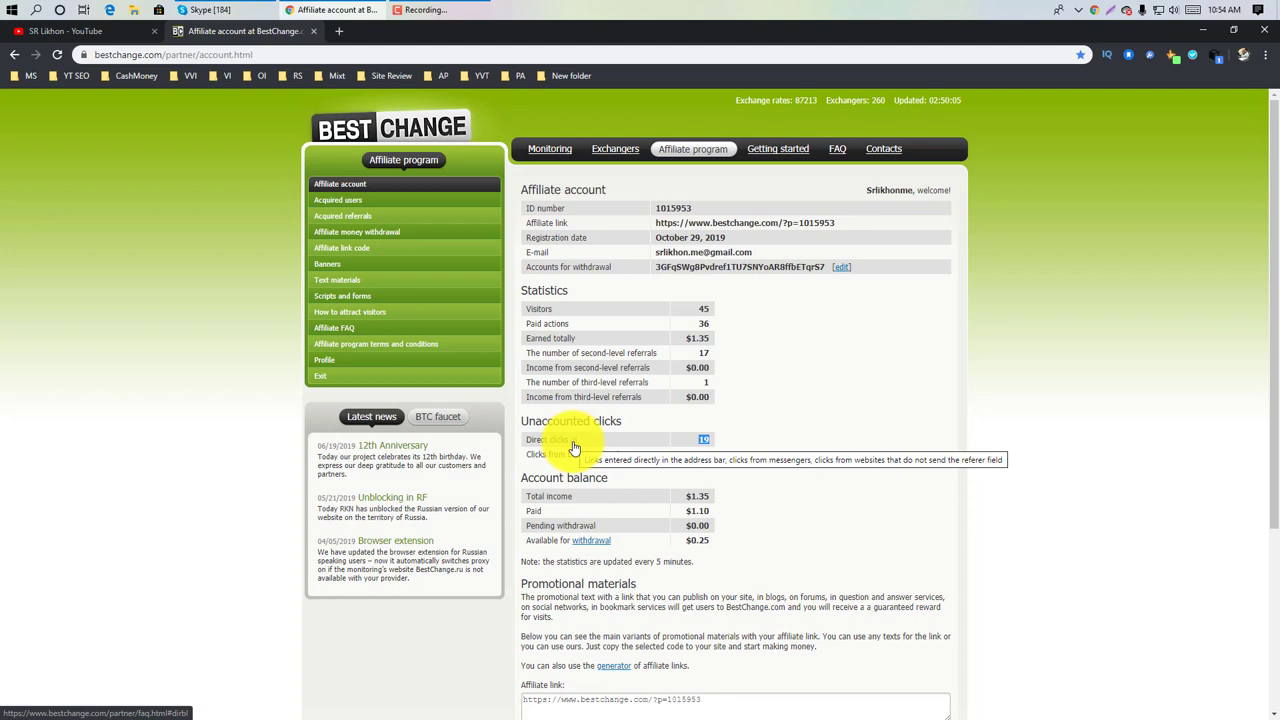
pyautogui.click(738, 222)
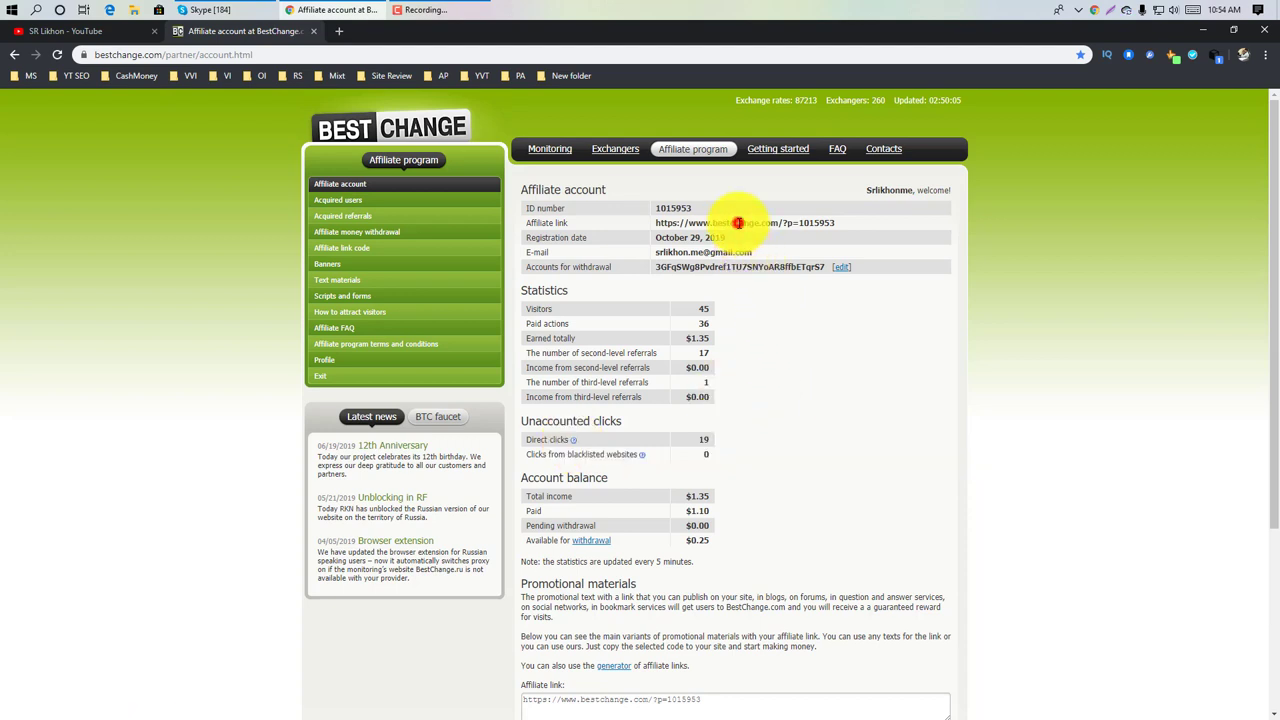
pyautogui.rightClick(730, 223)
pyautogui.click(766, 237)
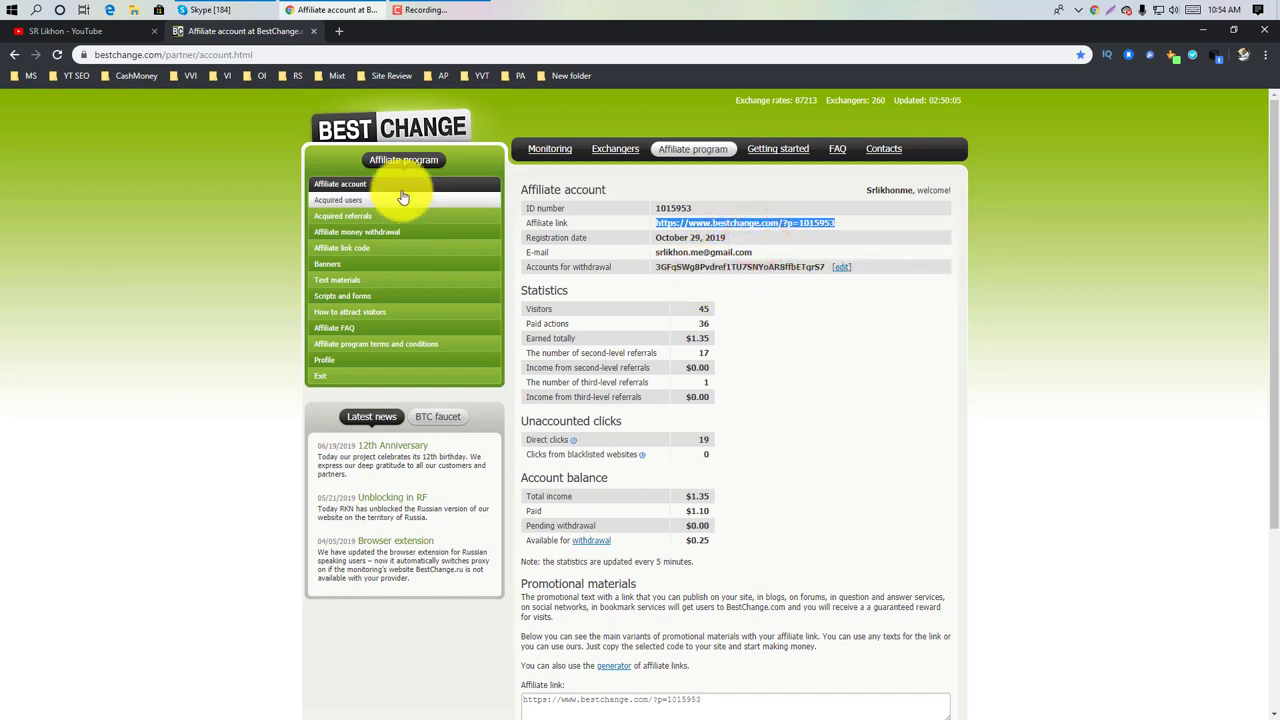
pyautogui.rightClick(743, 220)
pyautogui.click(757, 230)
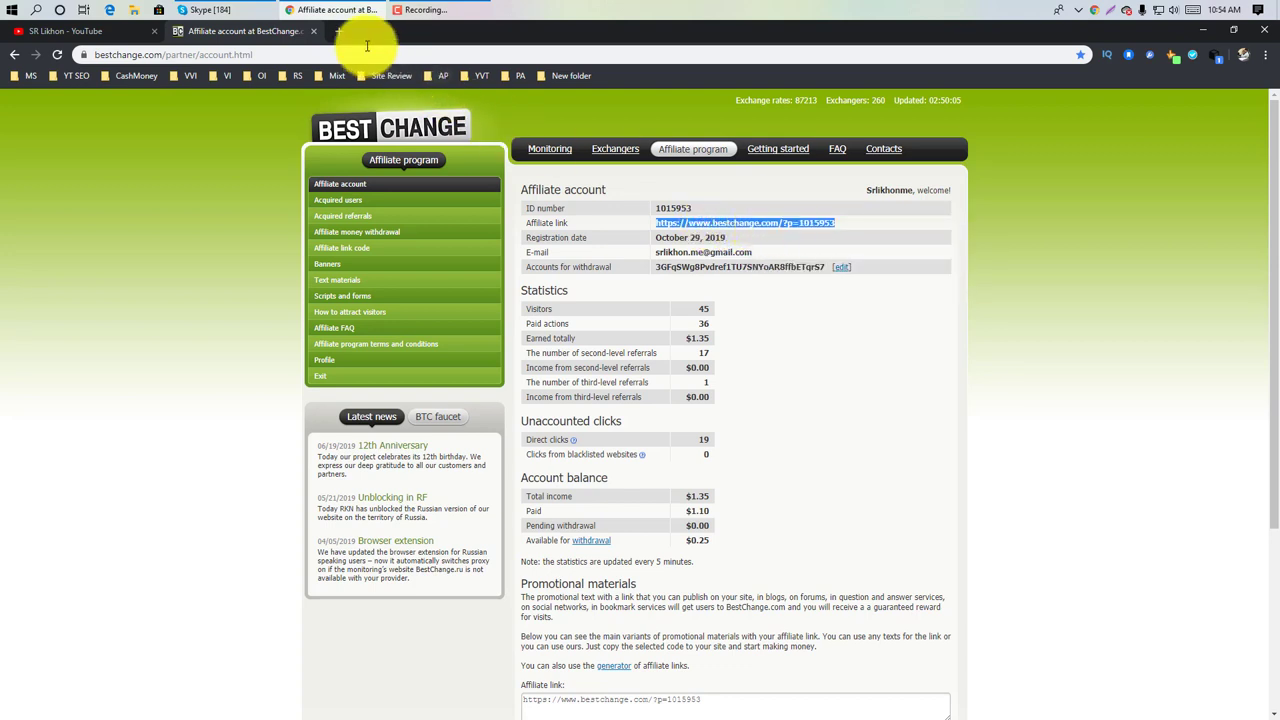
# Visit the copied affiliate link in a new browser tab
pyautogui.click(339, 31)
pyautogui.rightClick(345, 54)
pyautogui.click(410, 165)
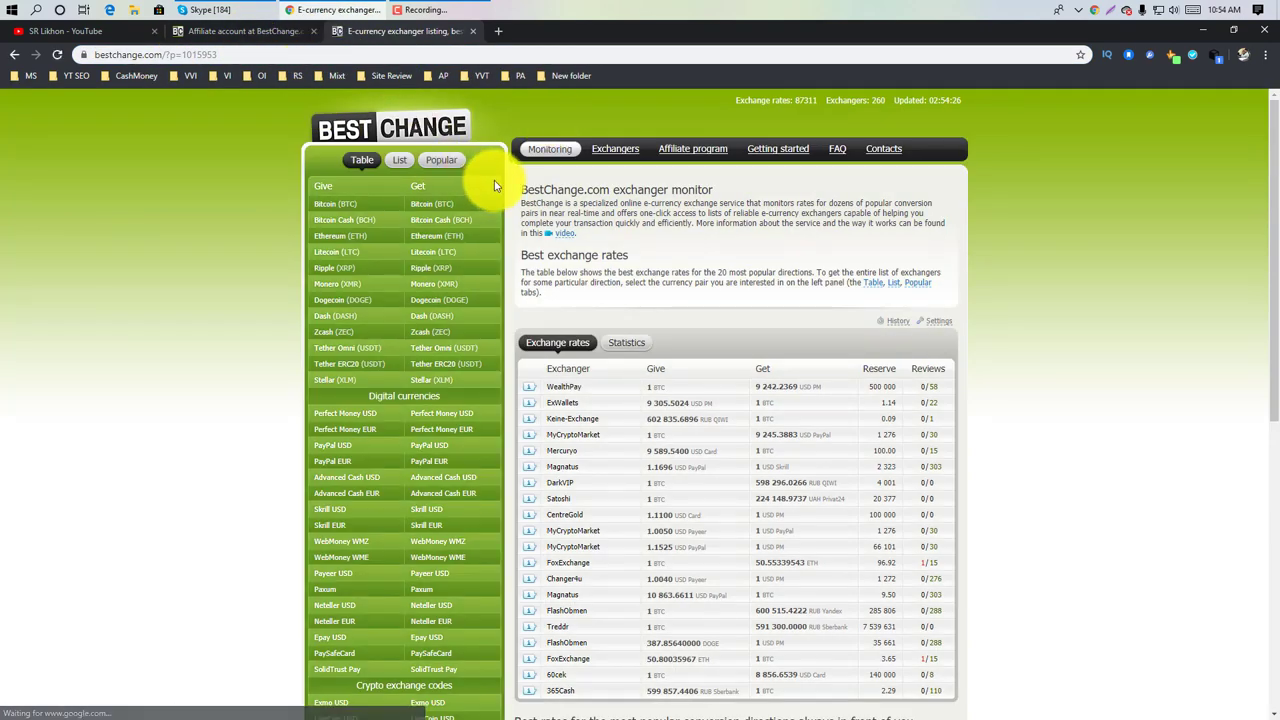
# Reload the affiliate account statistics and confirm Direct clicks rose to 20
pyautogui.click(231, 30)
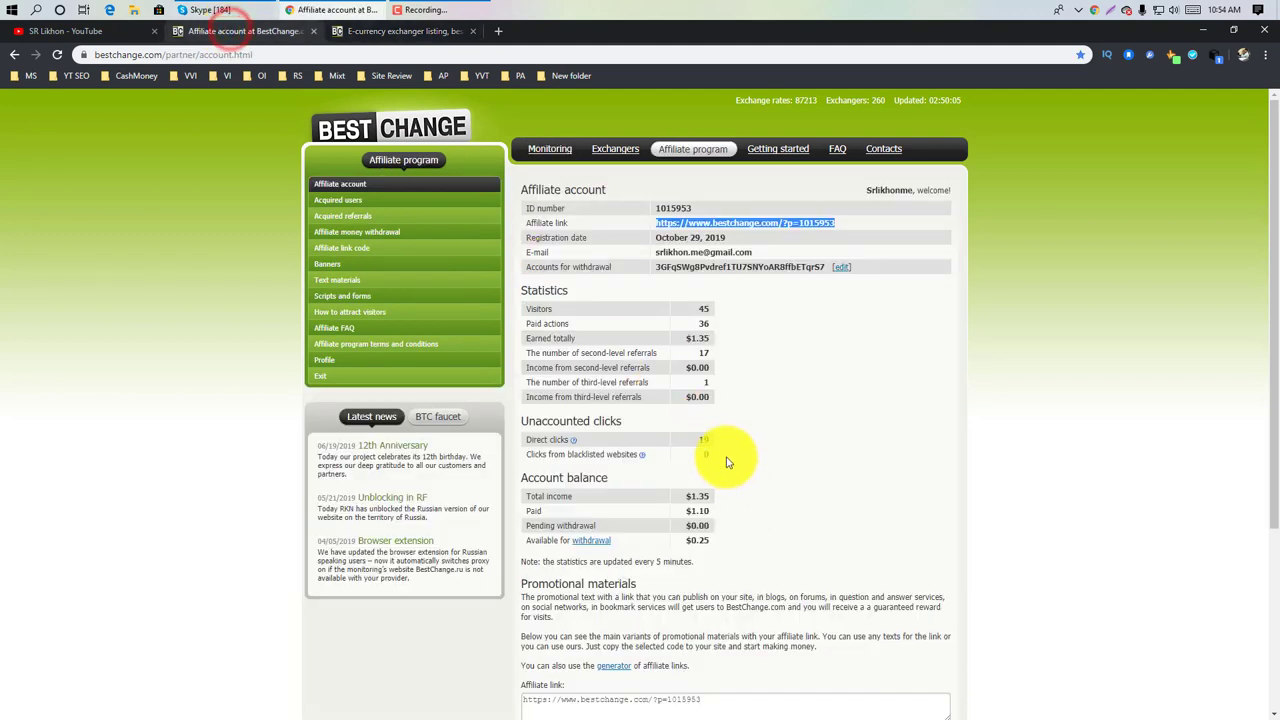
pyautogui.click(57, 54)
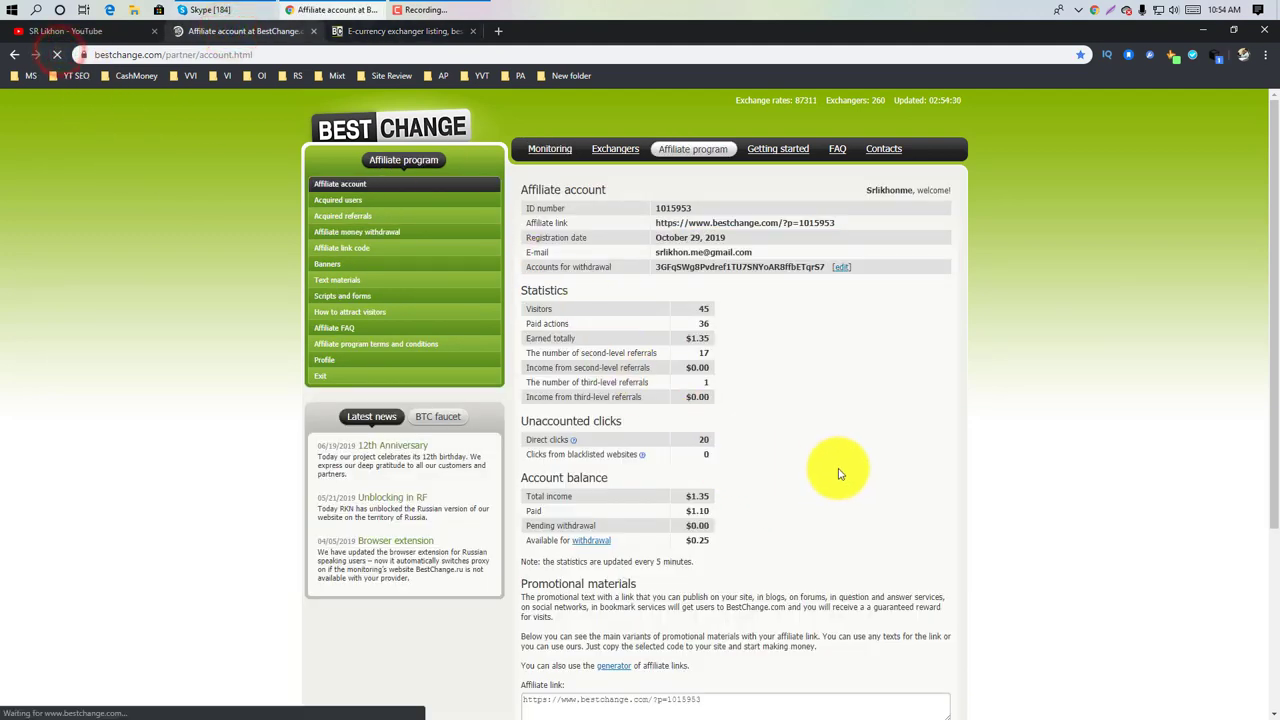
pyautogui.doubleClick(697, 437)
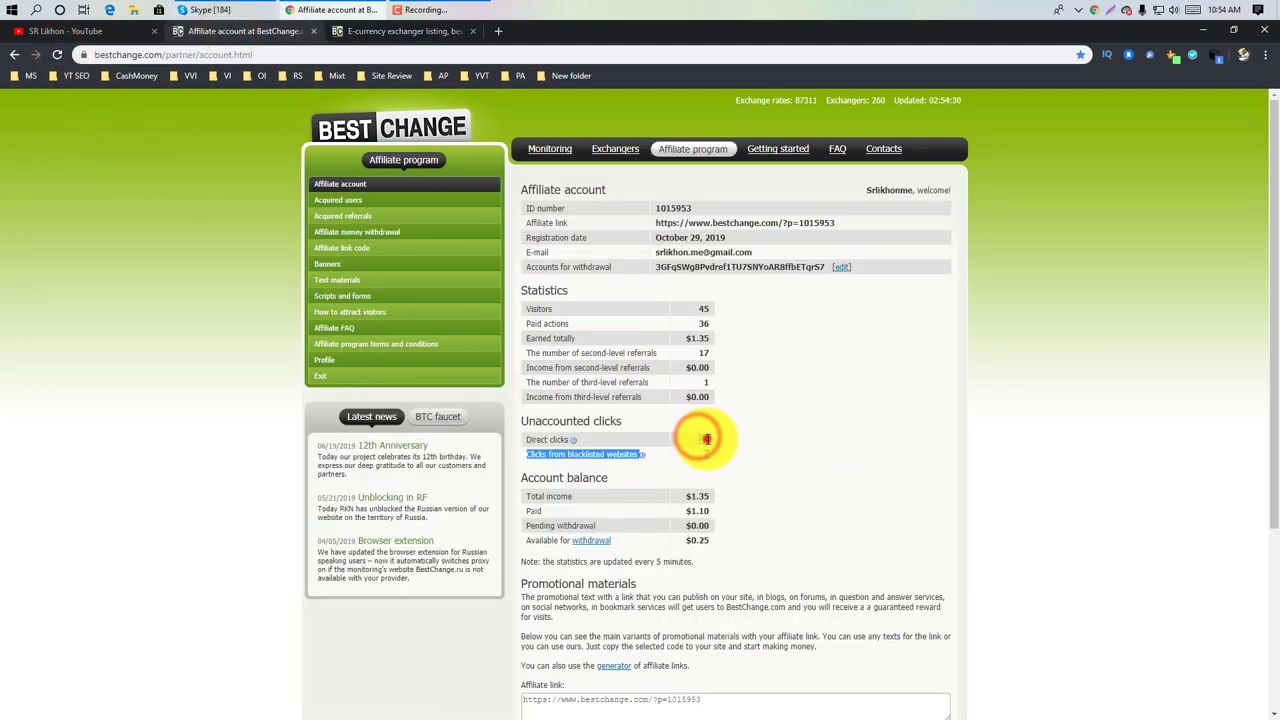
pyautogui.doubleClick(706, 439)
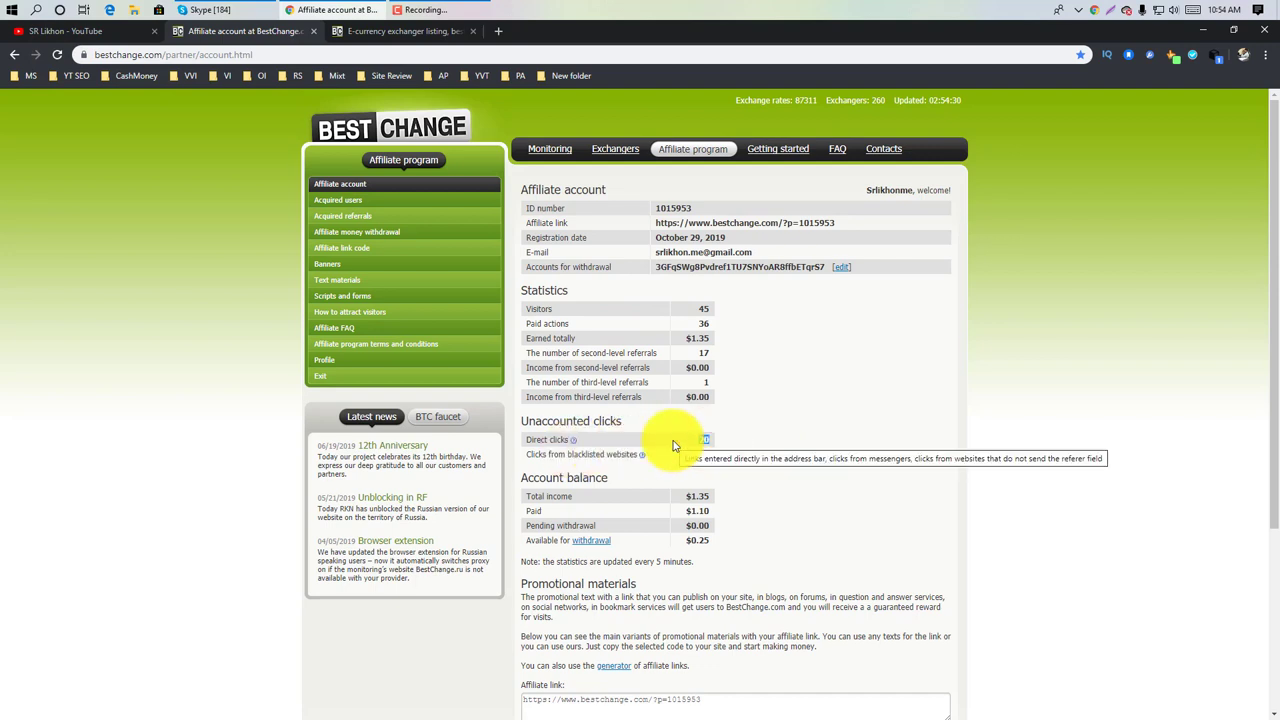
pyautogui.click(412, 33)
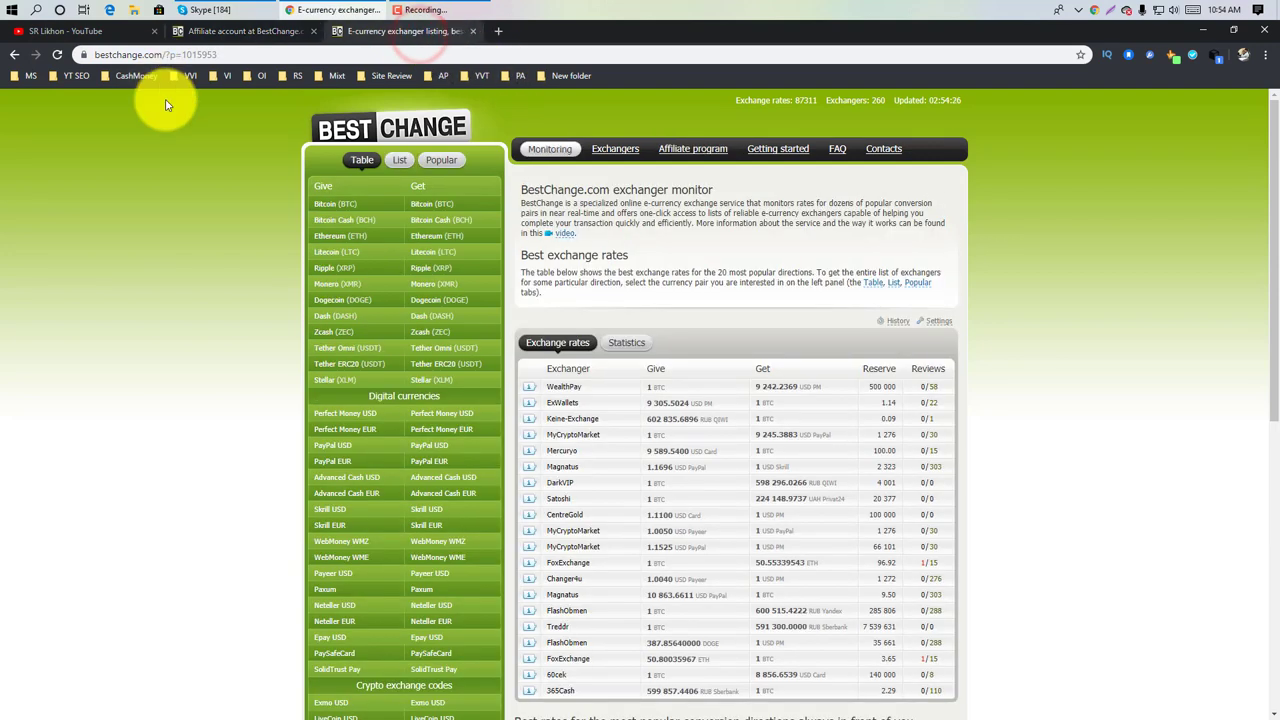
# Open bit.ly in a new browser tab
pyautogui.click(501, 36)
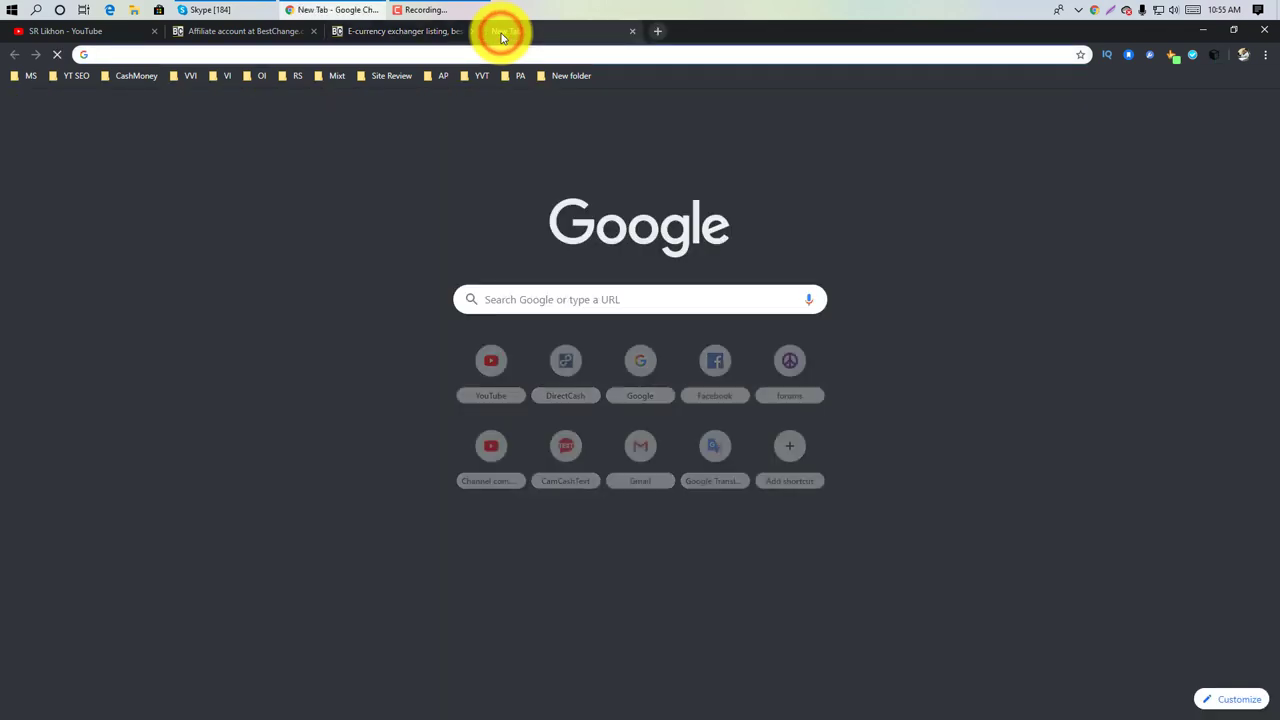
pyautogui.write('bi')
pyautogui.press('Return')
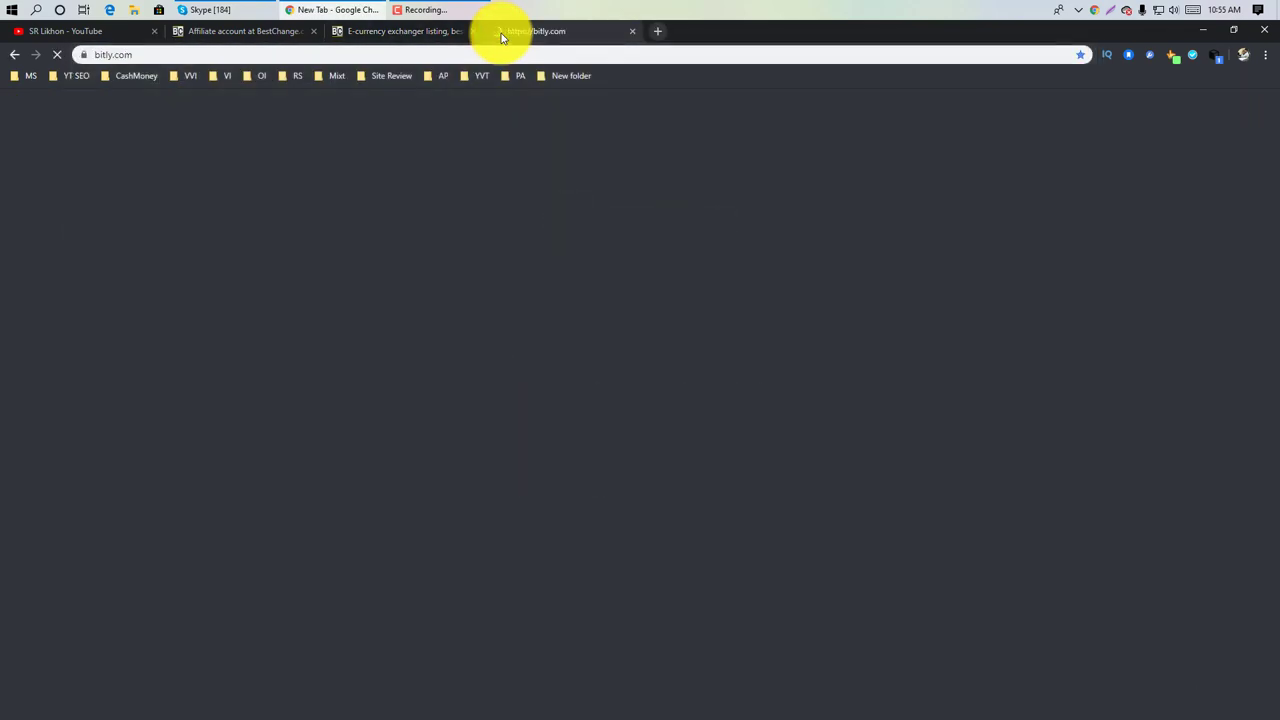
# Paste the BestChange affiliate link into Bitly's field and shorten it
pyautogui.click(443, 34)
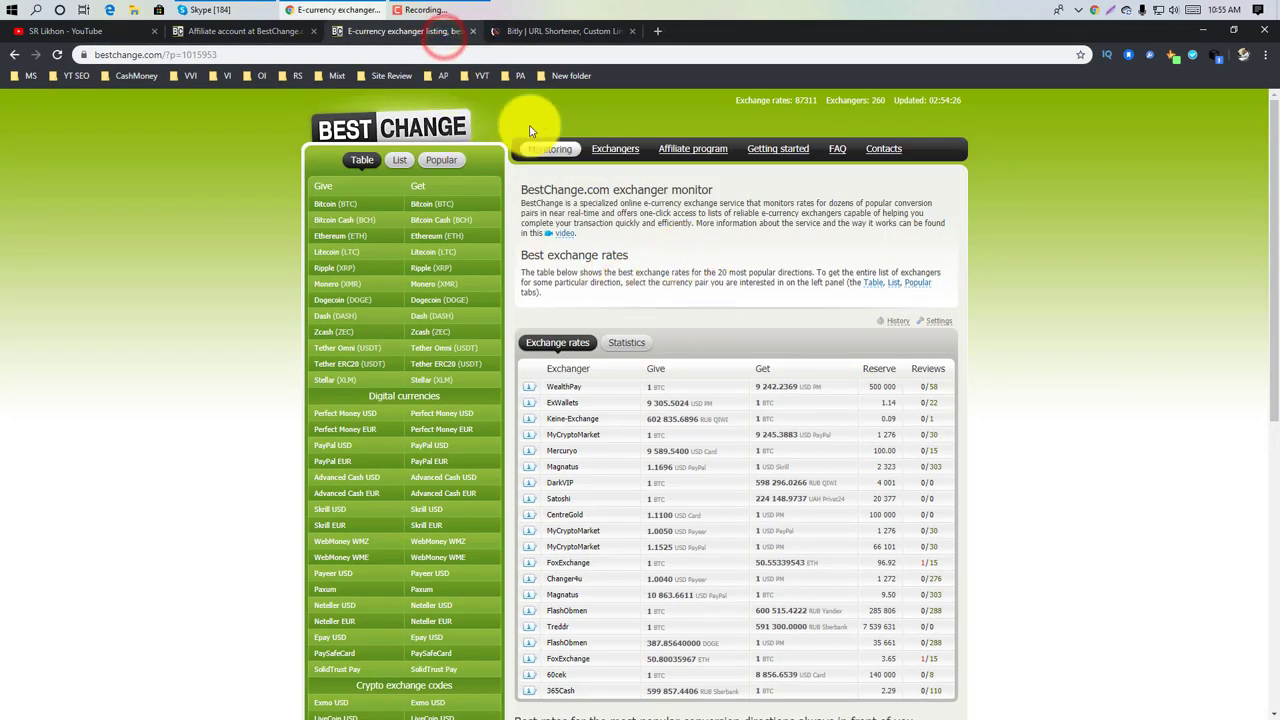
pyautogui.click(262, 31)
pyautogui.tripleClick(723, 221)
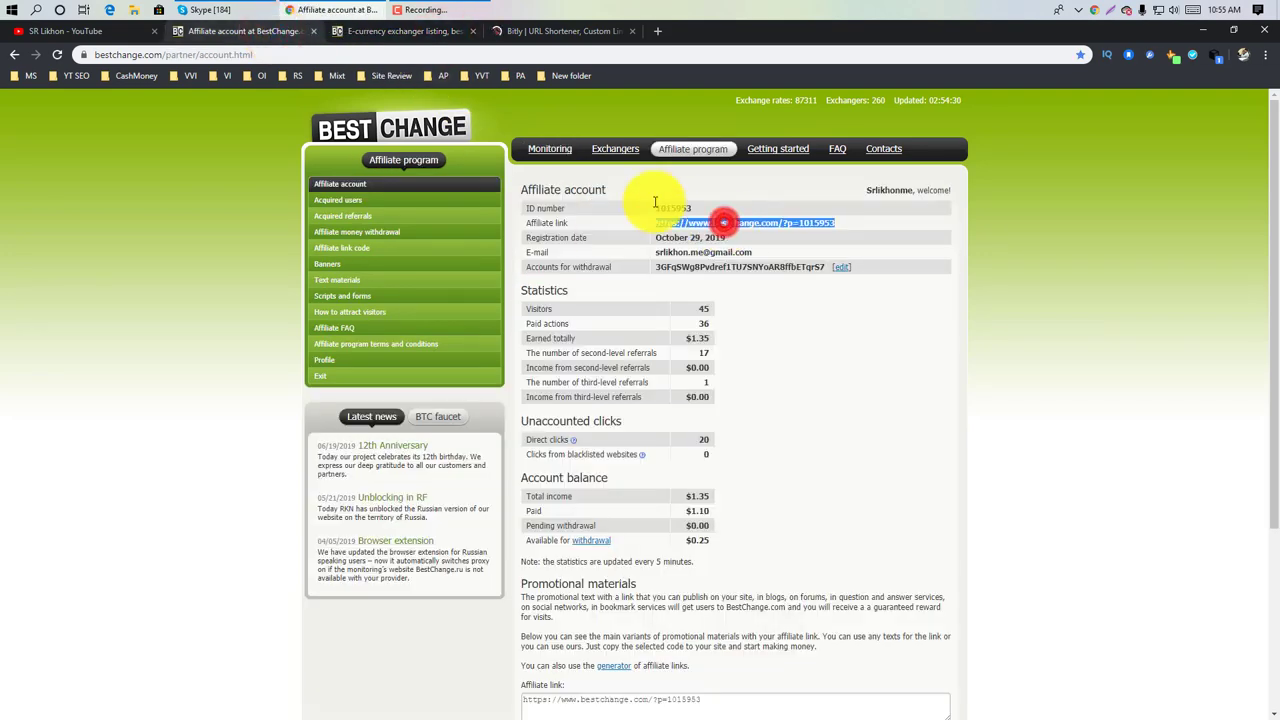
pyautogui.click(545, 31)
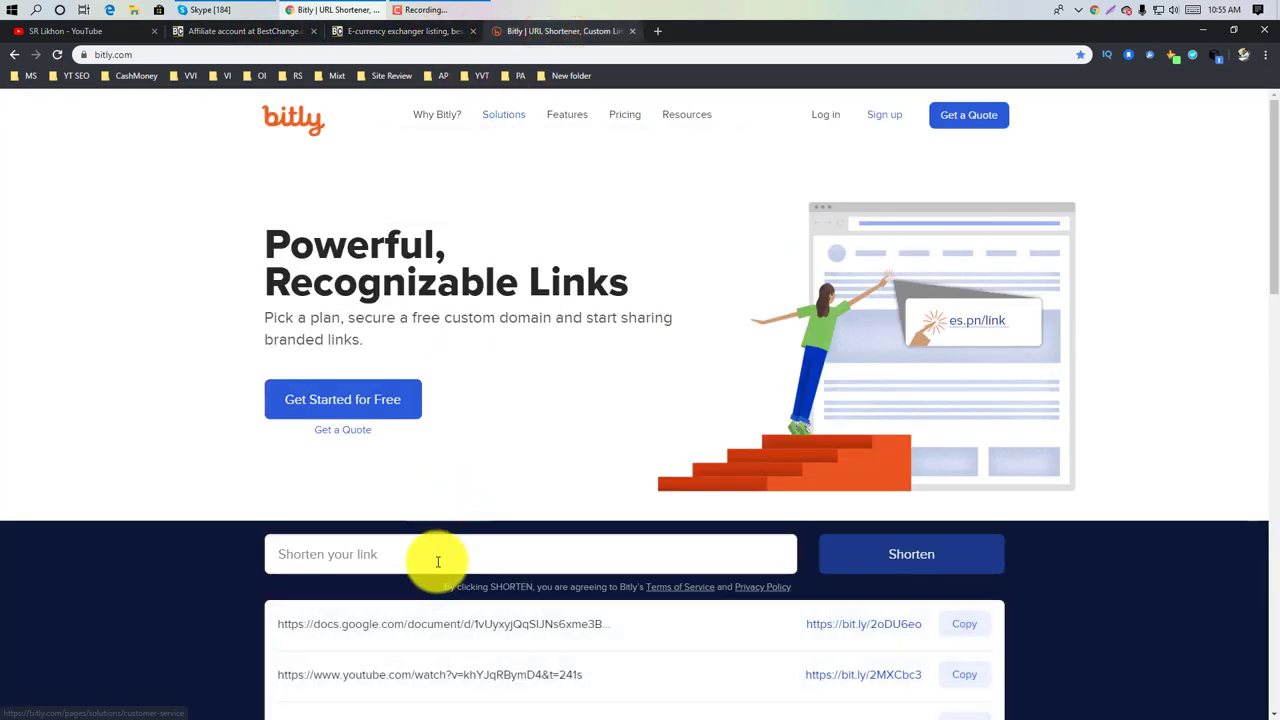
pyautogui.rightClick(436, 558)
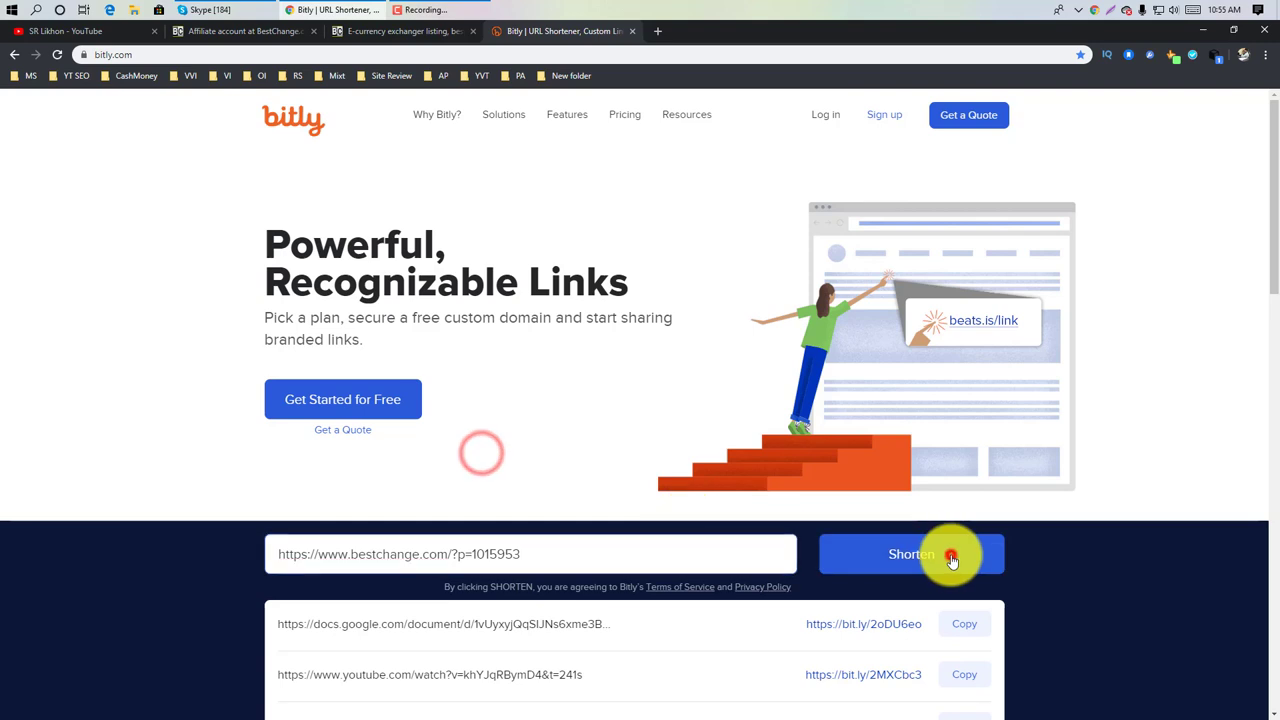
pyautogui.click(951, 554)
pyautogui.moveTo(420, 560); pyautogui.dragTo(300, 555)
pyautogui.hotkey('ctrl', 'c')
pyautogui.rightClick(302, 555)
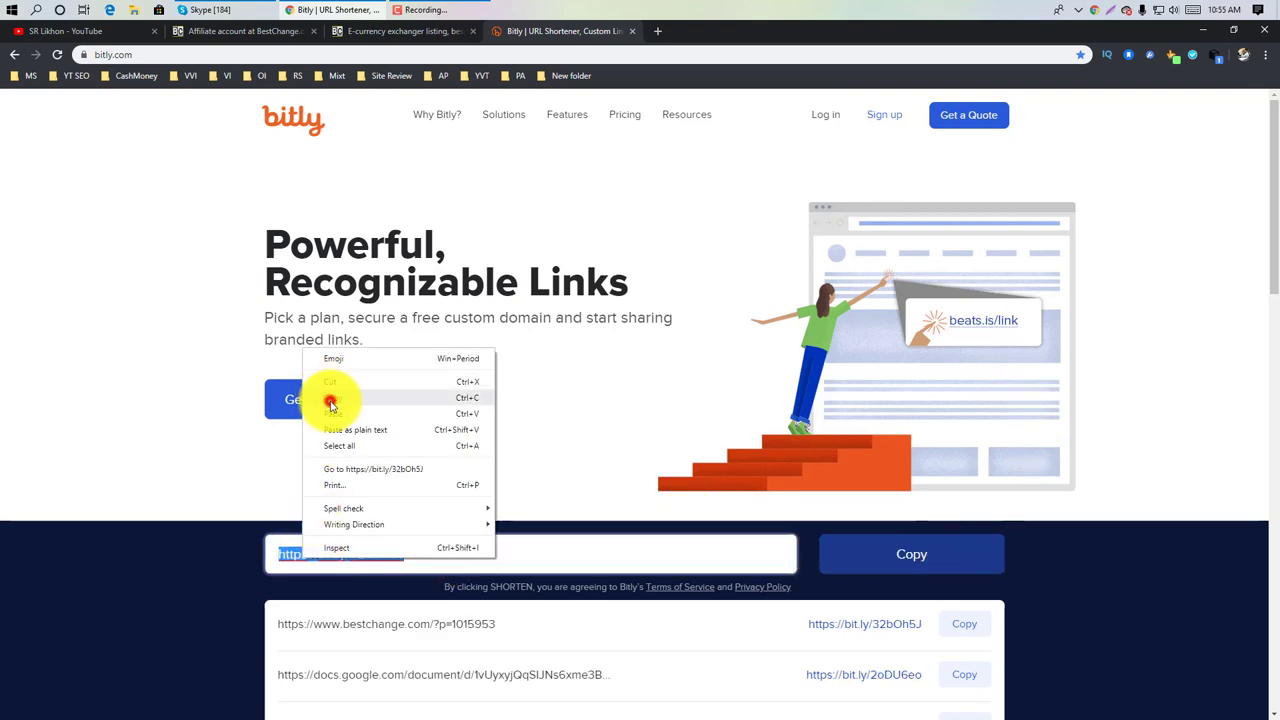
pyautogui.click(335, 398)
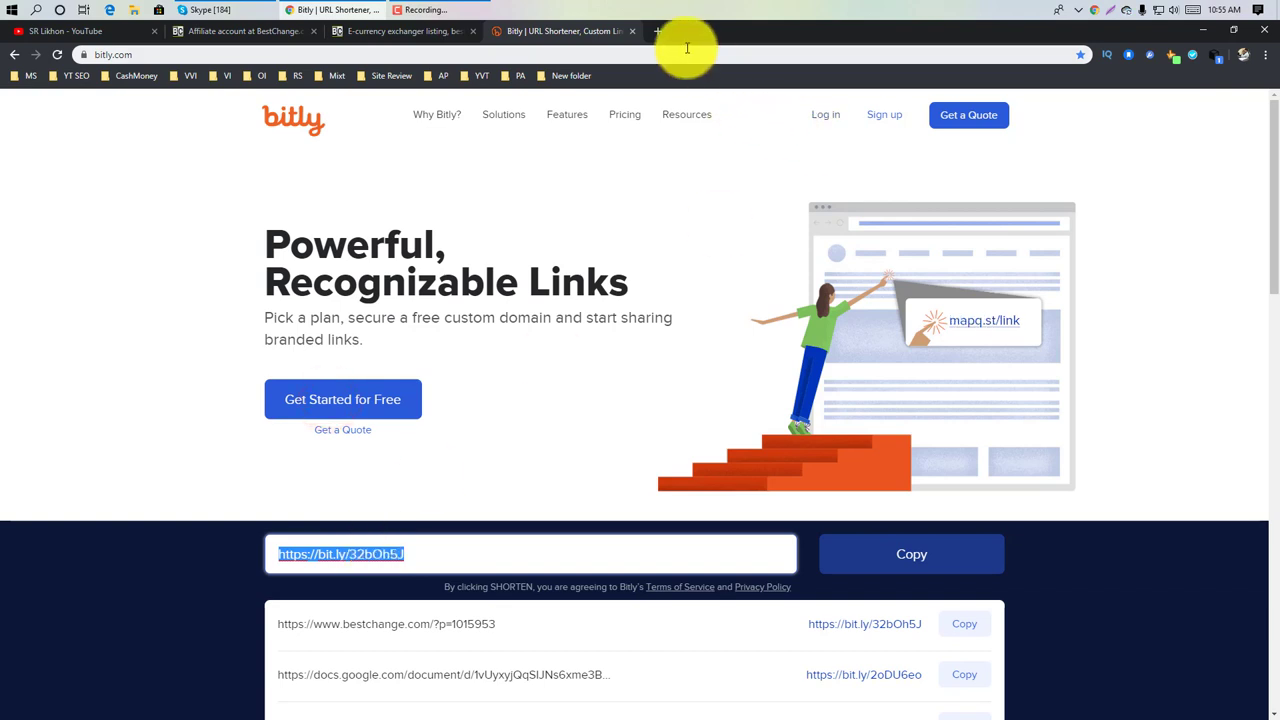
# Open cutt.ly in a new tab and paste the bit.ly link into its URL field
pyautogui.click(657, 31)
pyautogui.write('cu')
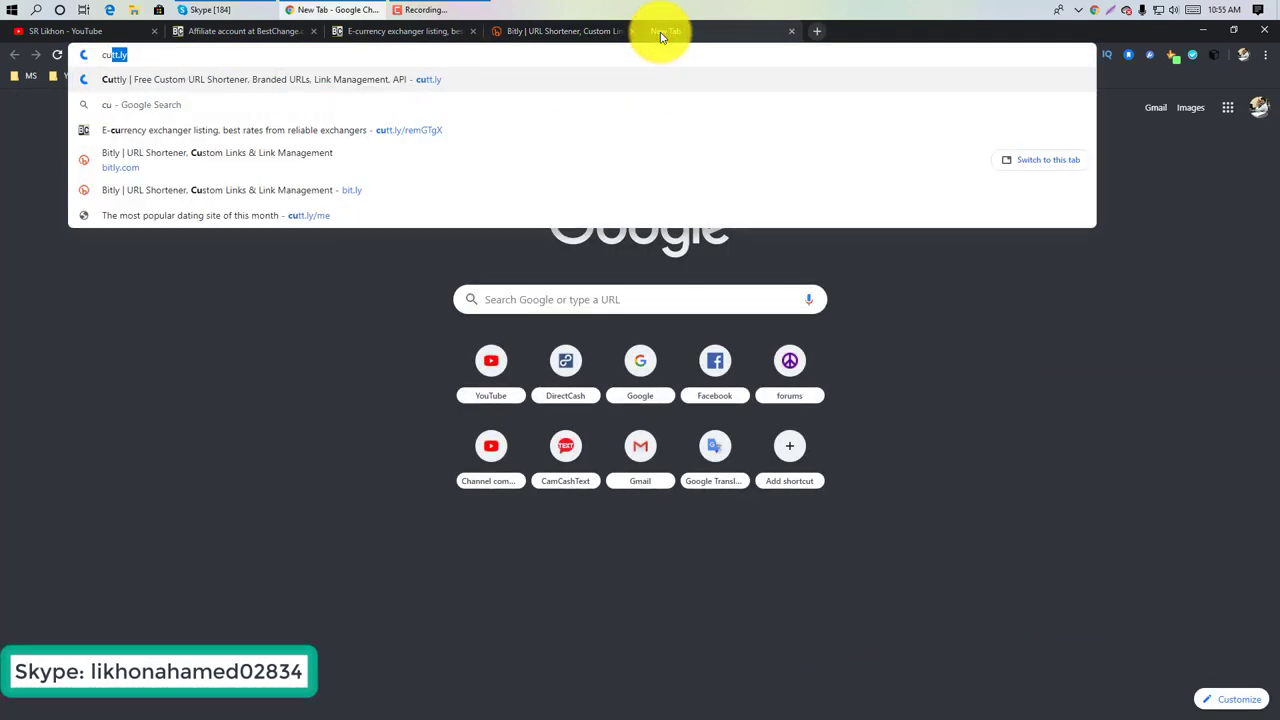
pyautogui.press('Return')
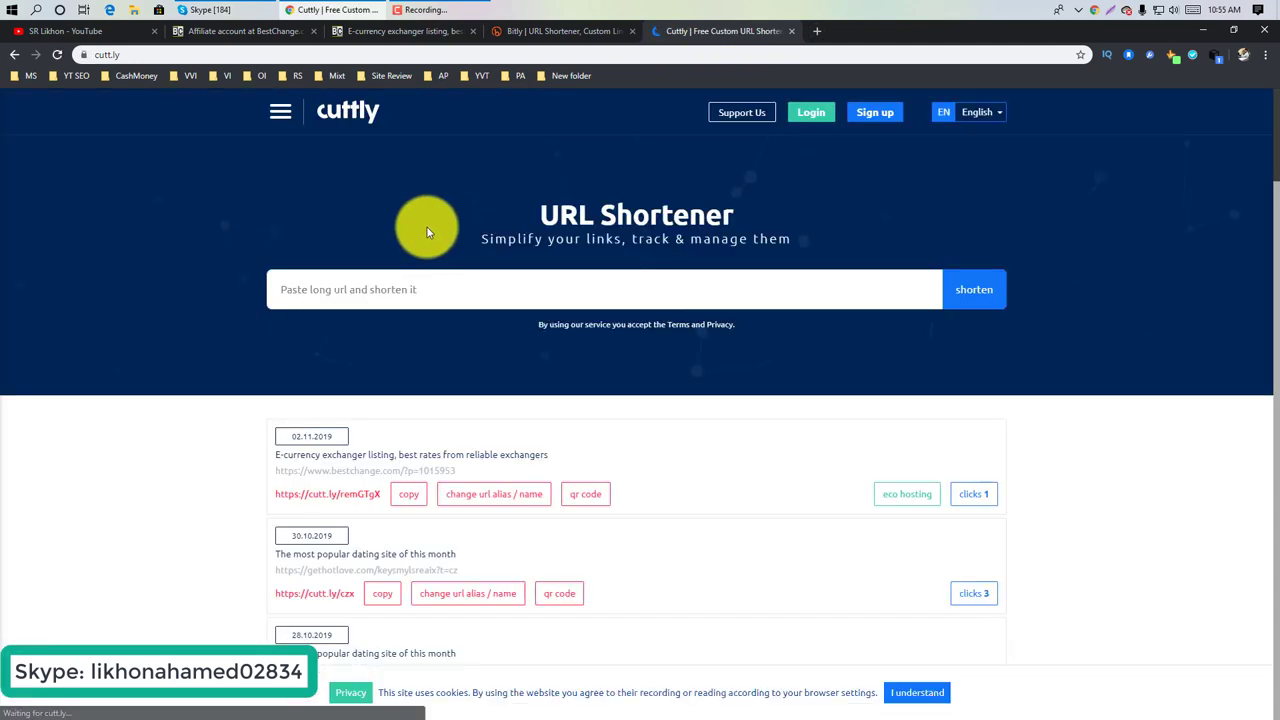
pyautogui.click(382, 288)
pyautogui.rightClick(382, 288)
pyautogui.click(443, 386)
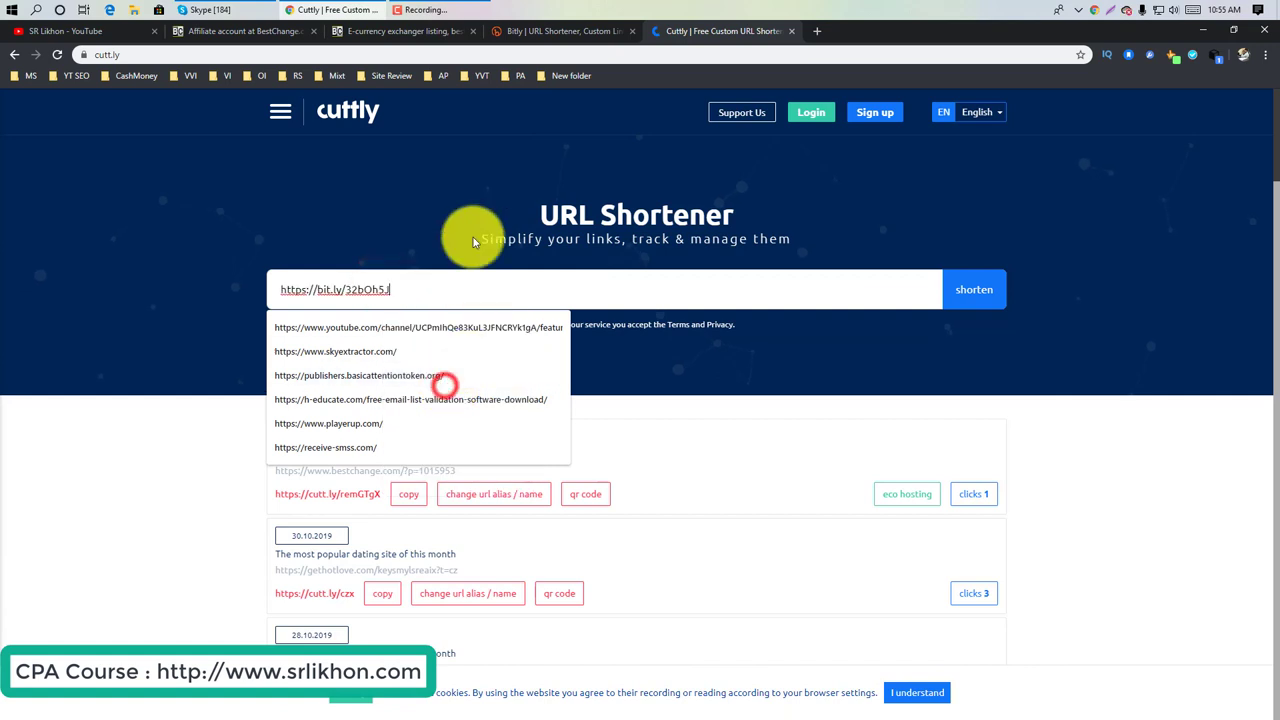
pyautogui.click(380, 229)
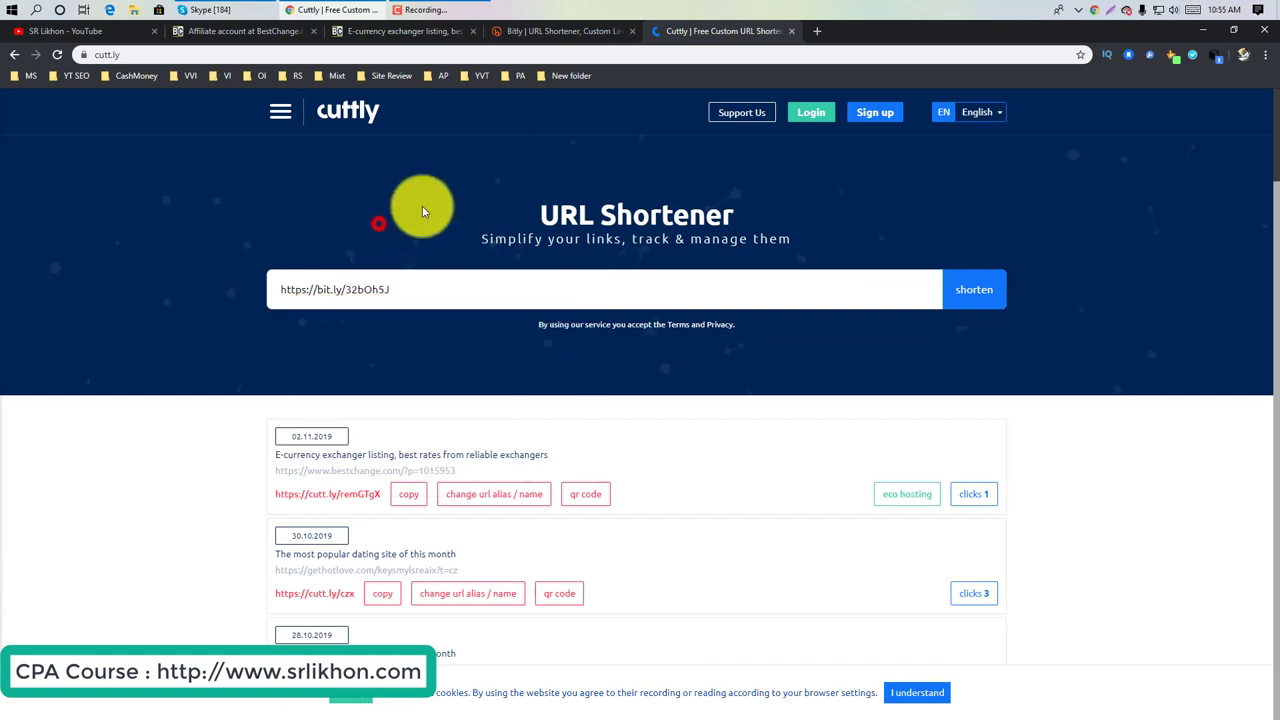
# Replace the bit.ly link with the copied BestChange affiliate URL and shorten it
pyautogui.click(448, 31)
pyautogui.click(249, 31)
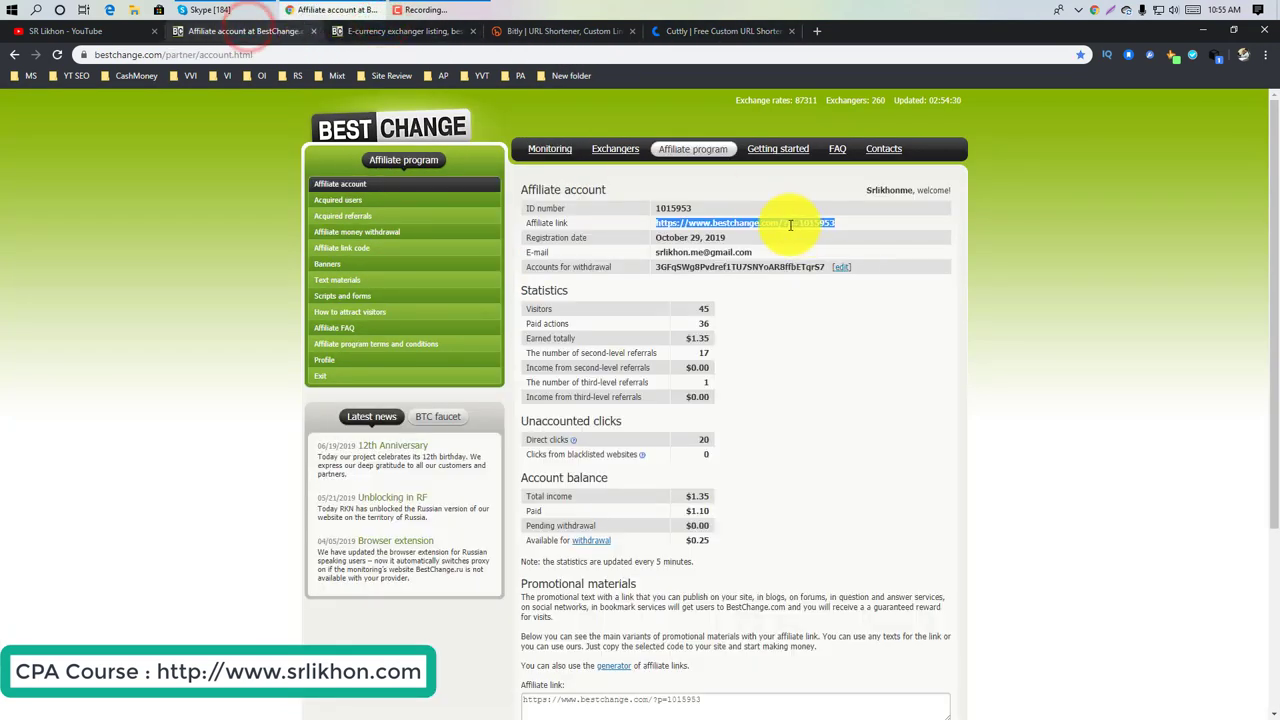
pyautogui.rightClick(800, 228)
pyautogui.click(840, 233)
pyautogui.click(703, 38)
pyautogui.moveTo(431, 289); pyautogui.dragTo(257, 289)
pyautogui.rightClick(360, 289)
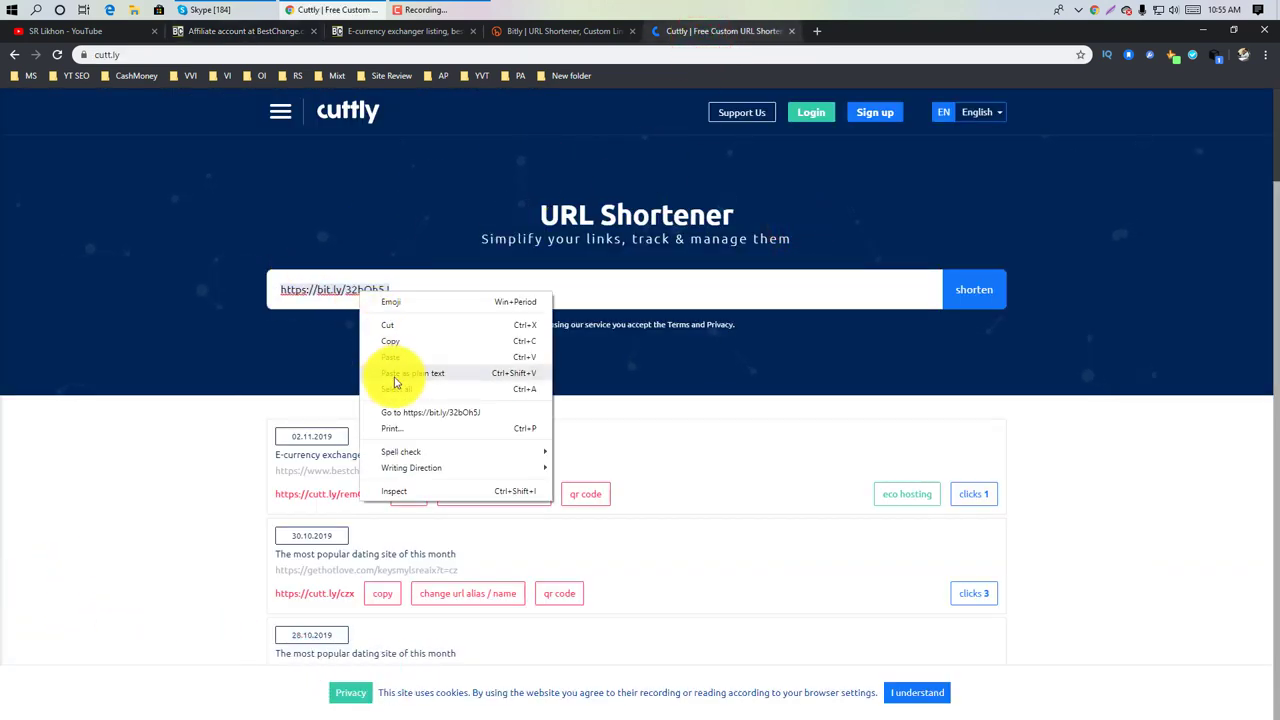
pyautogui.click(393, 360)
pyautogui.click(972, 298)
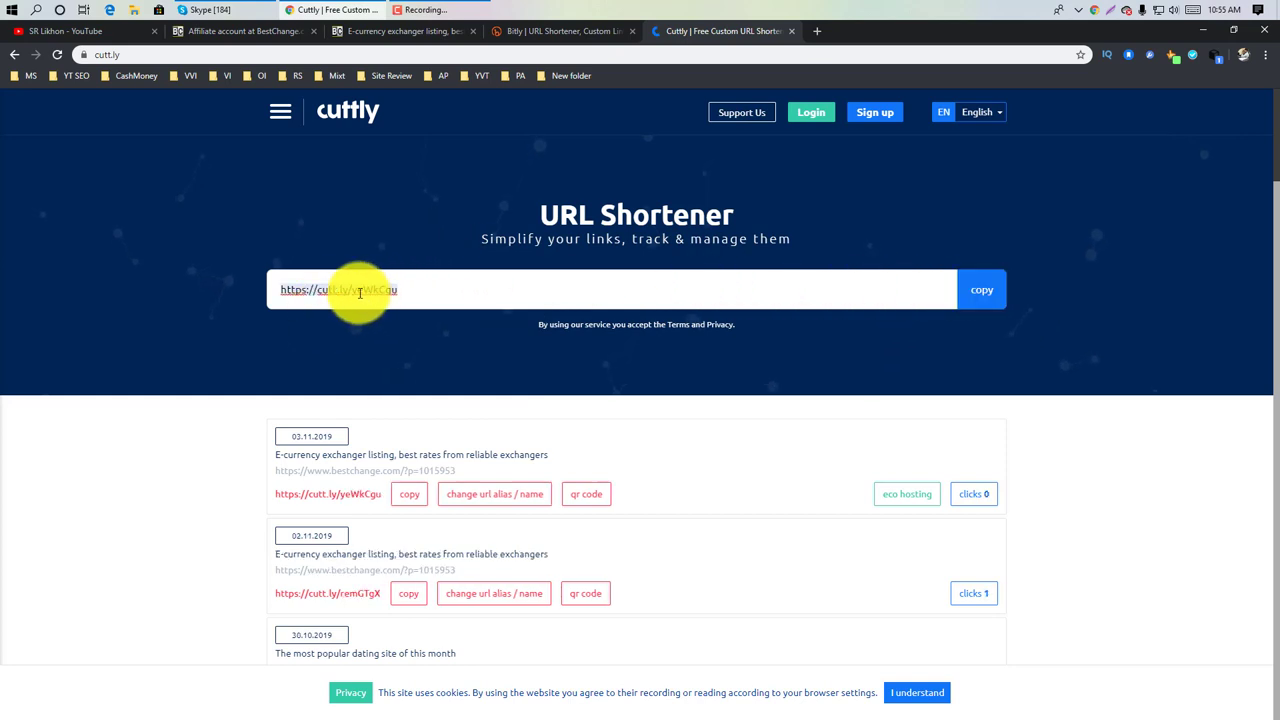
# Change the new short link's alias to lxw
pyautogui.click(476, 496)
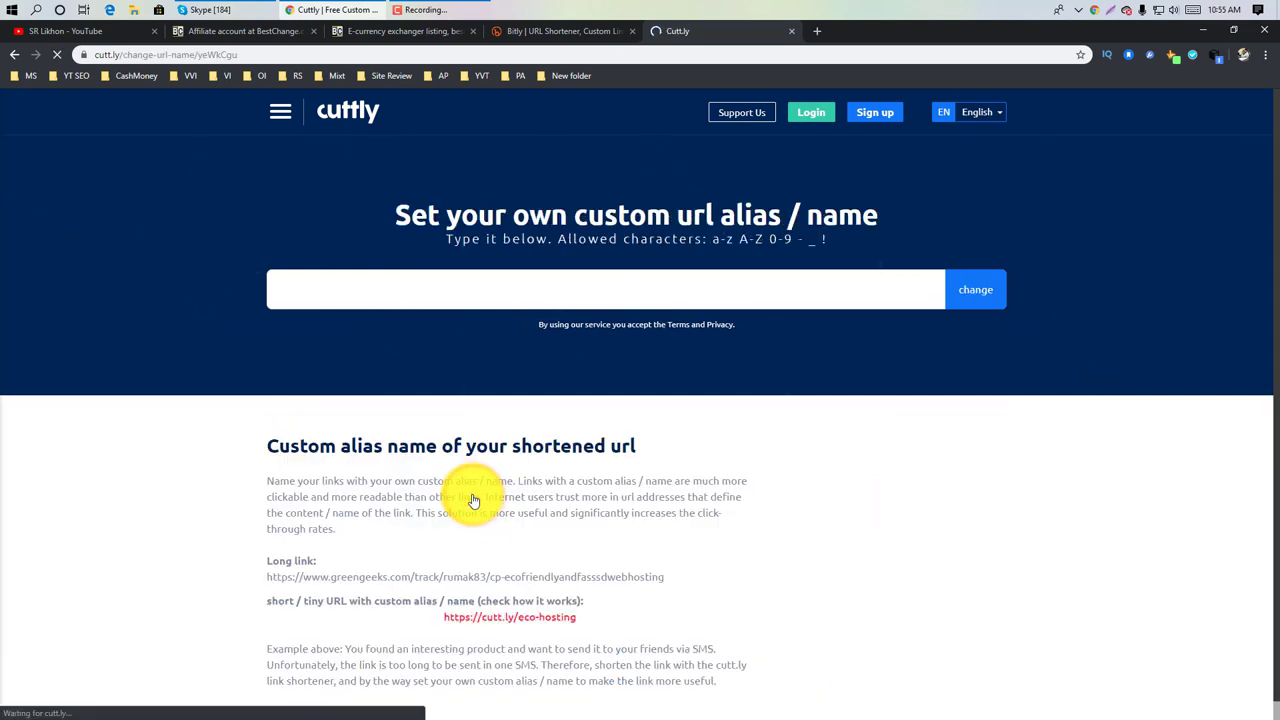
pyautogui.scroll(-4, 560, 480)
pyautogui.scroll(4, 640, 460)
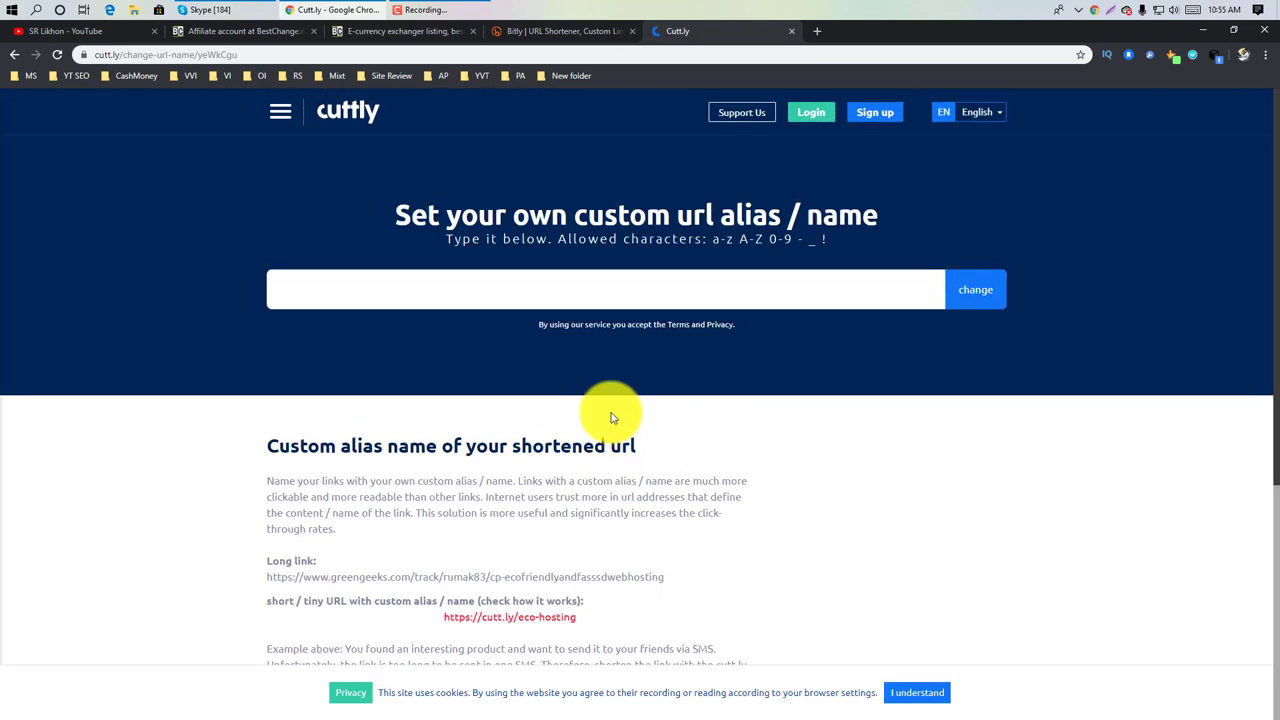
pyautogui.click(497, 286)
pyautogui.write('lxw')
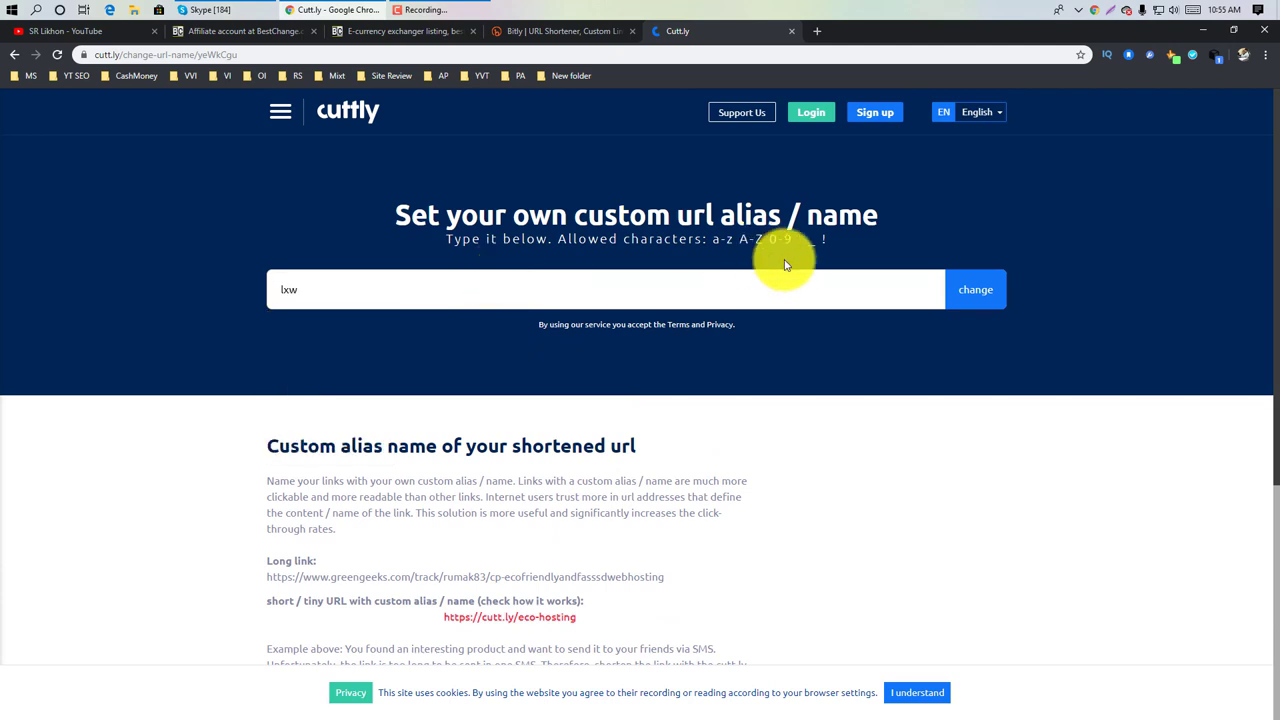
pyautogui.click(968, 288)
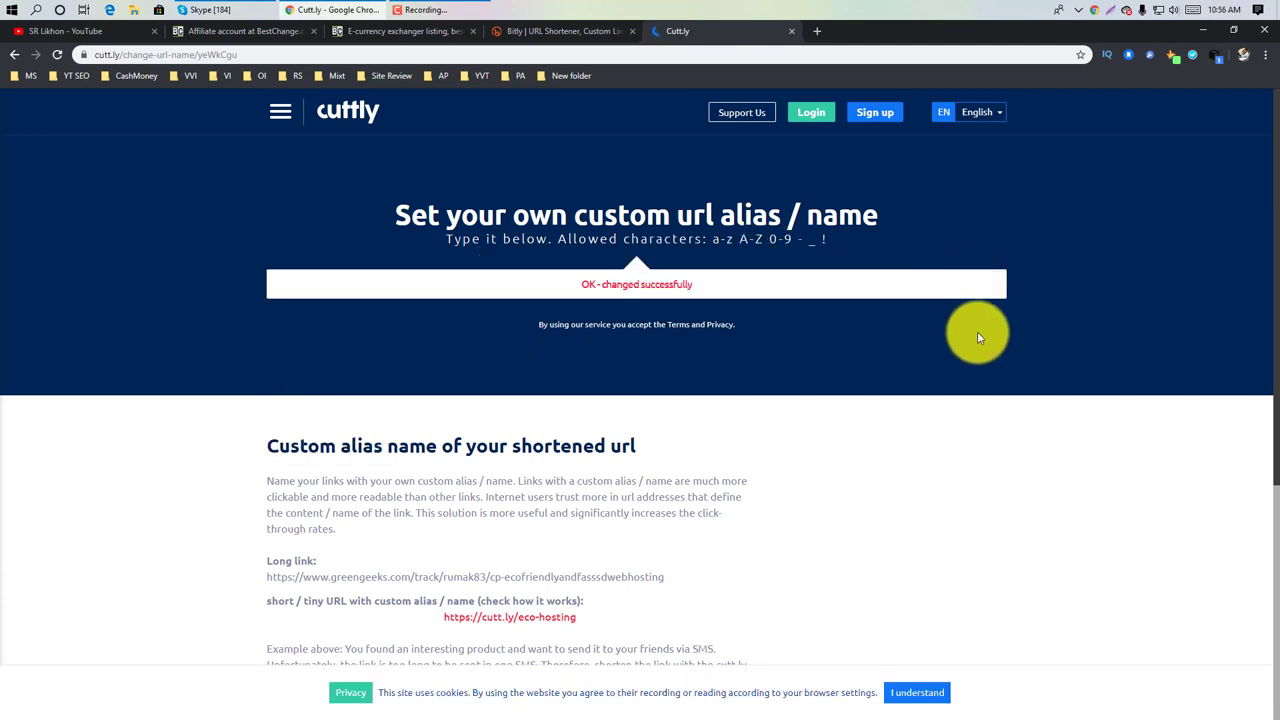
pyautogui.scroll(-1, 977, 331)
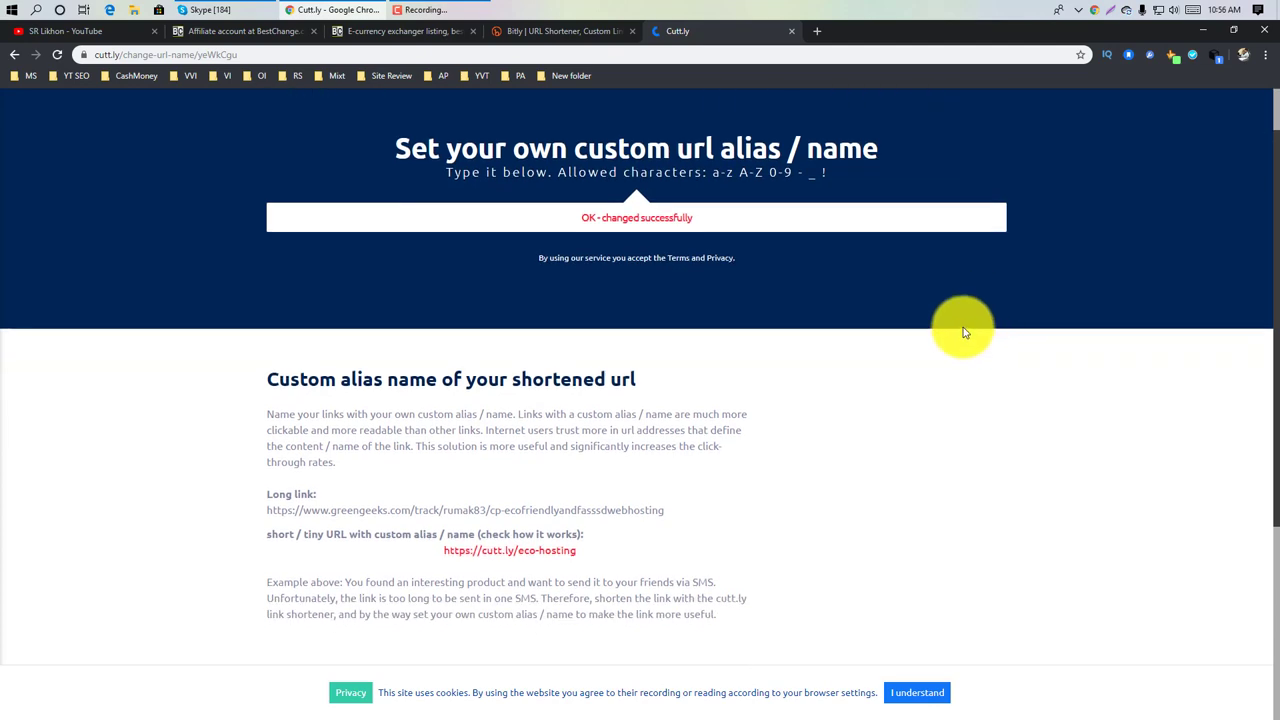
pyautogui.scroll(1, 897, 320)
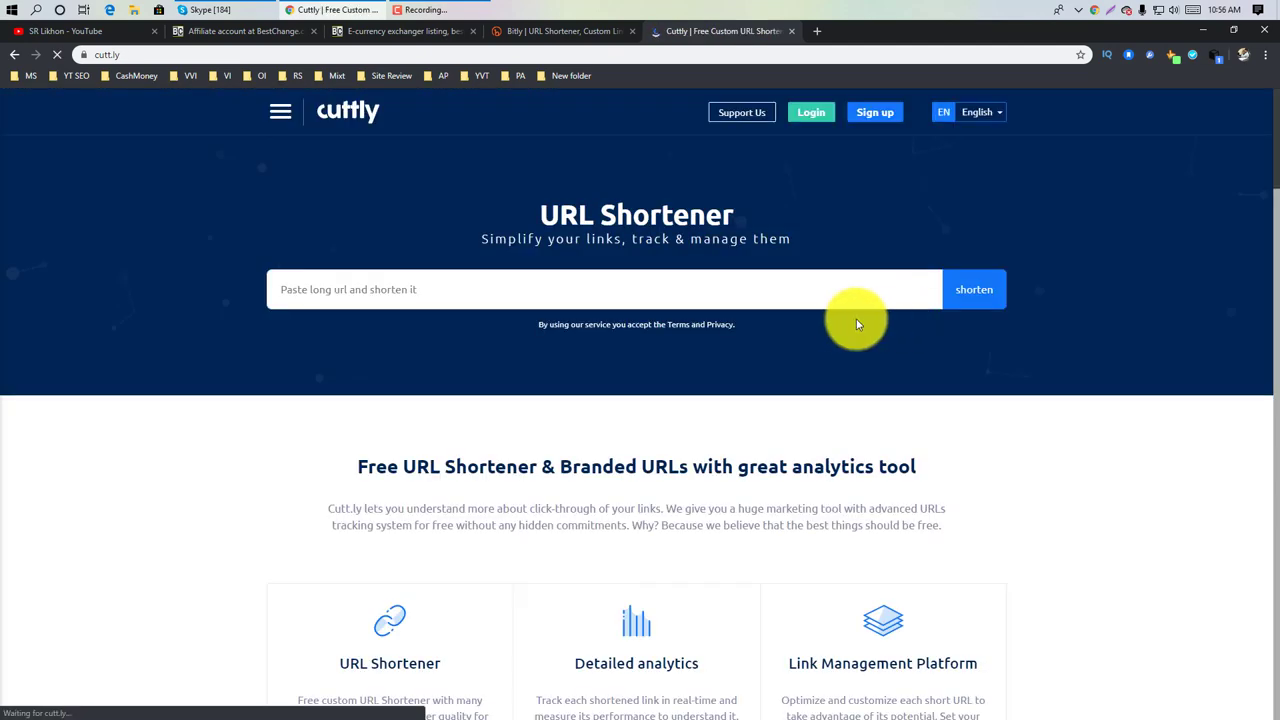
pyautogui.scroll(2, 780, 323)
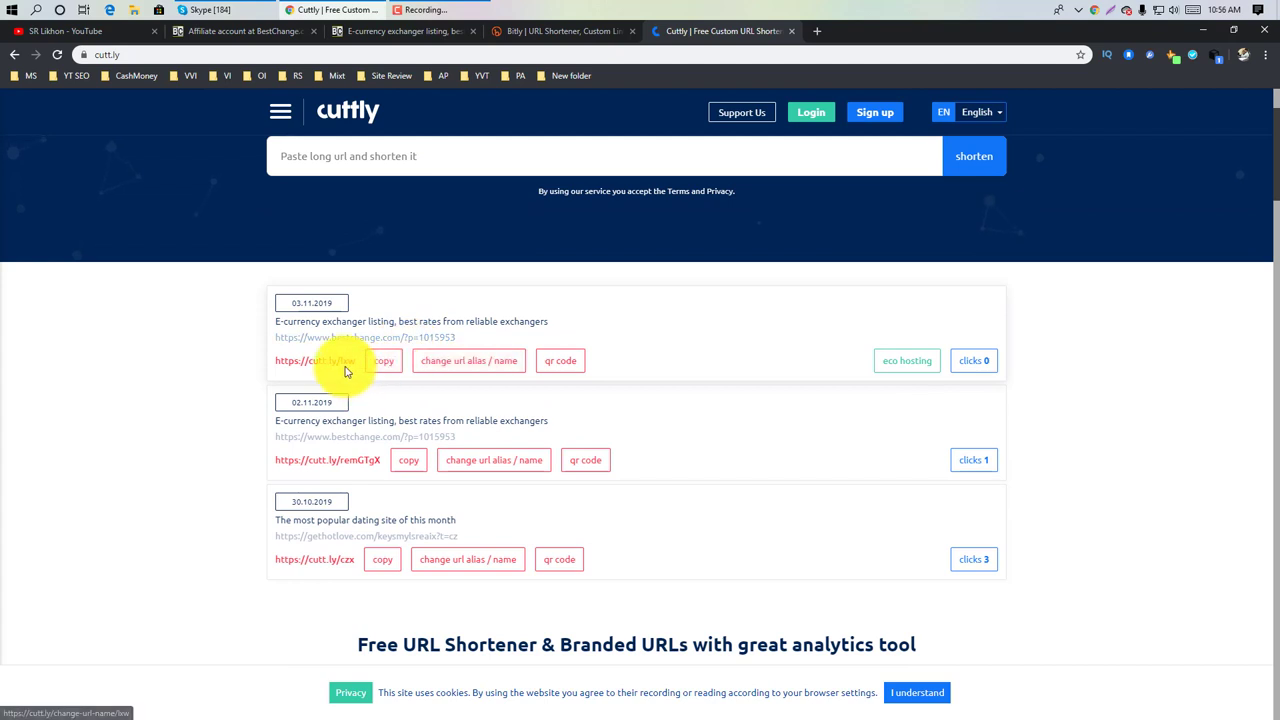
pyautogui.click(377, 368)
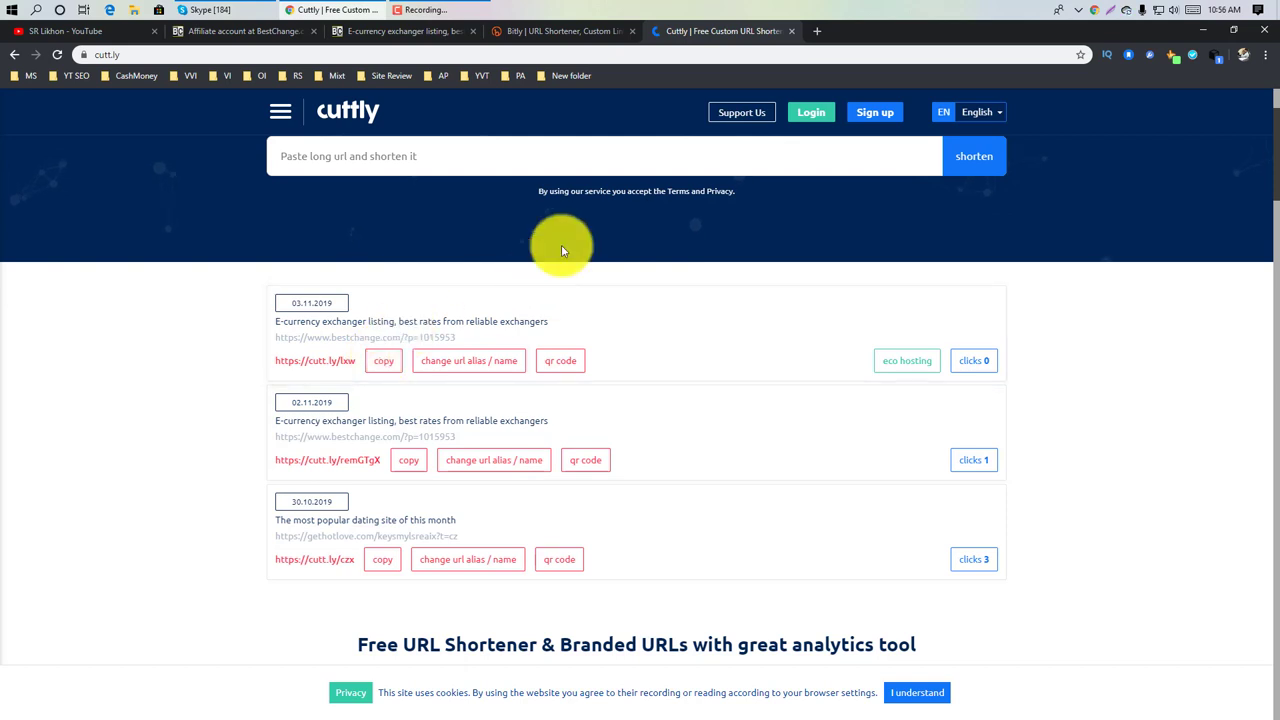
pyautogui.click(820, 31)
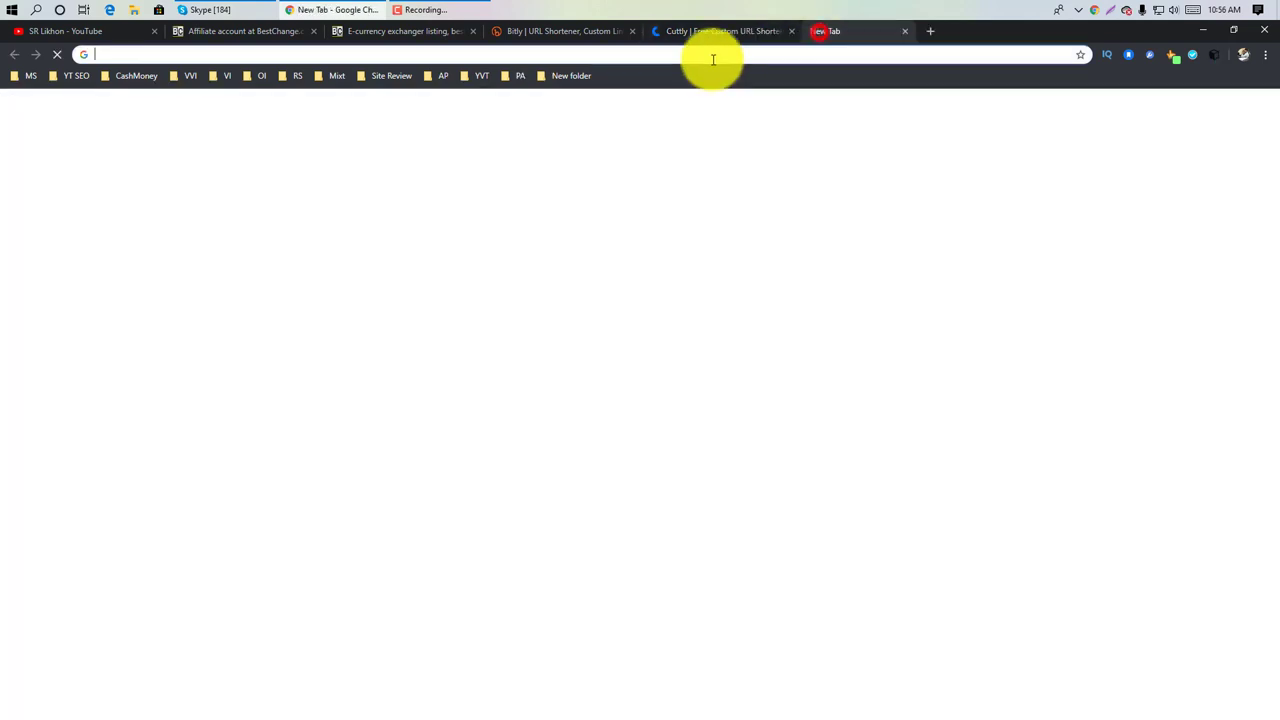
pyautogui.rightClick(699, 58)
pyautogui.click(725, 143)
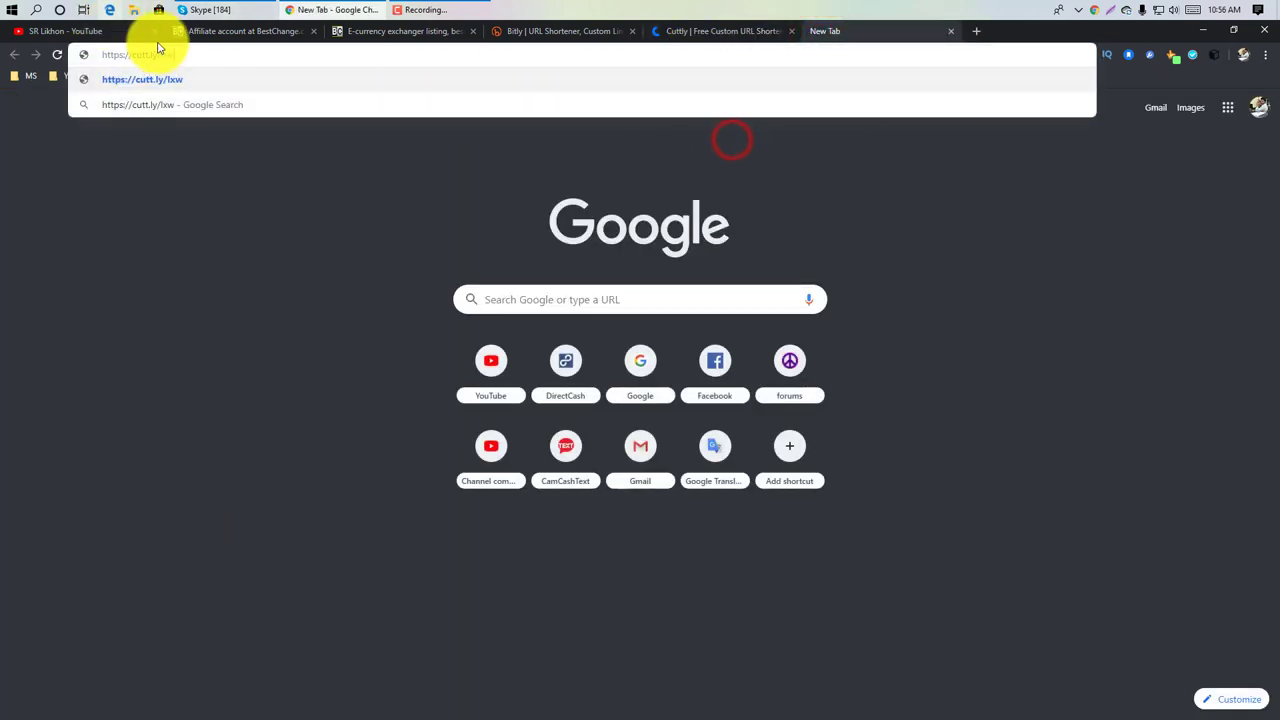
pyautogui.moveTo(133, 55); pyautogui.dragTo(104, 55)
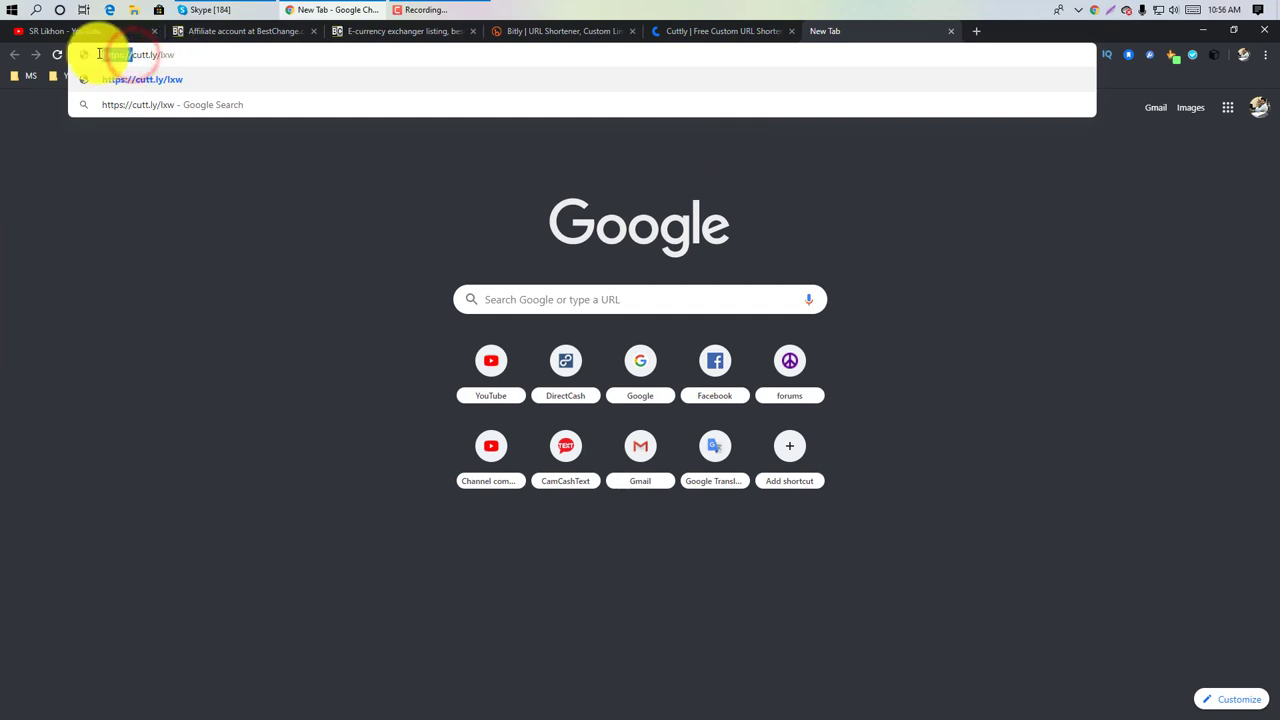
pyautogui.press('BackSpace')
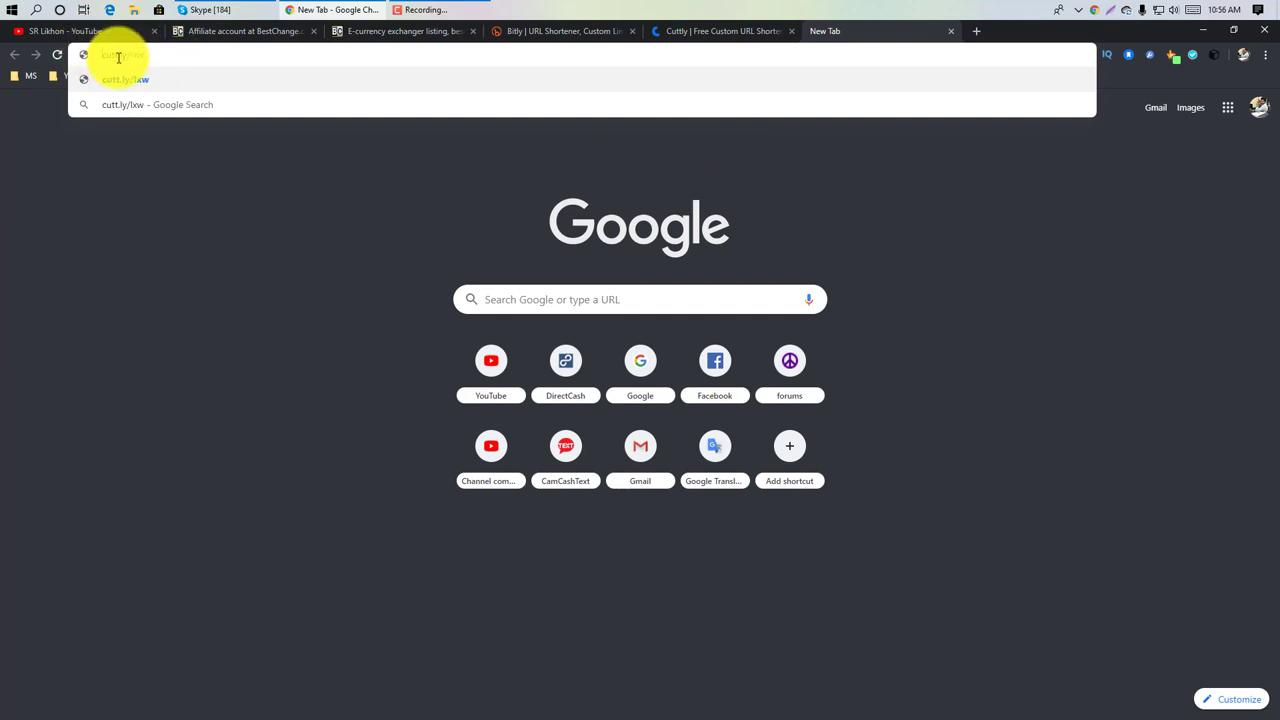
pyautogui.click(118, 55)
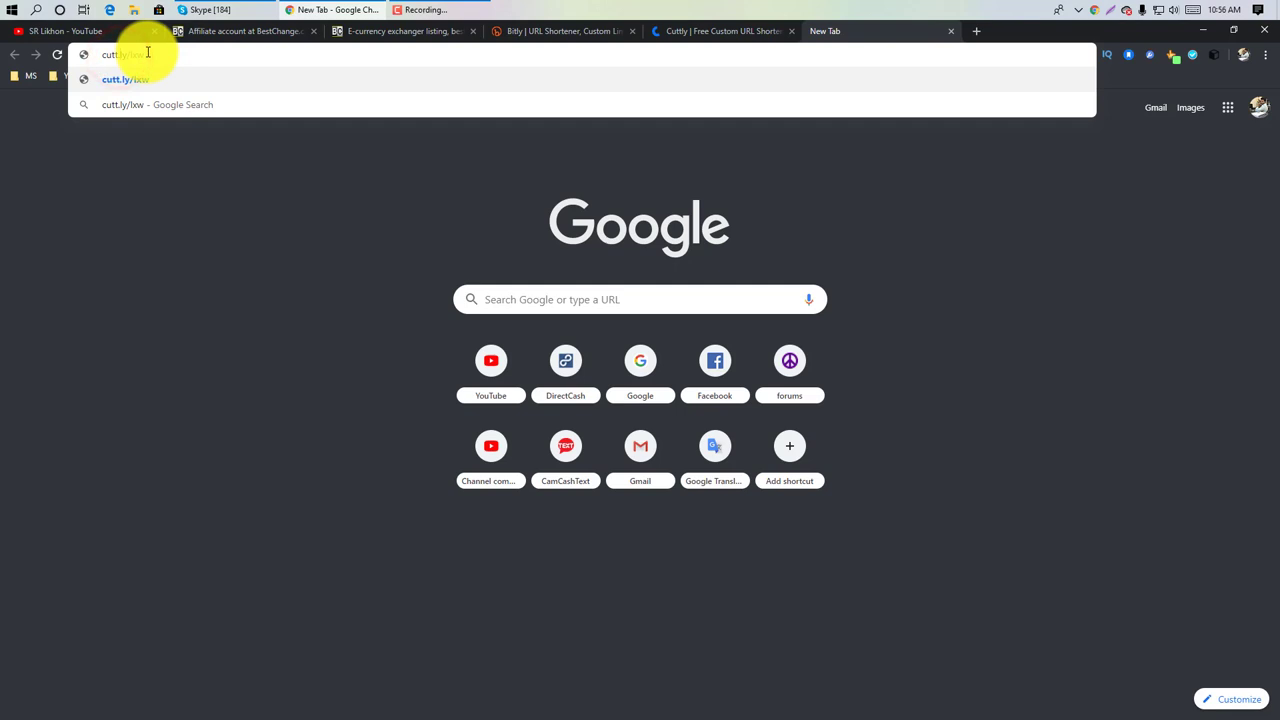
pyautogui.write("'")
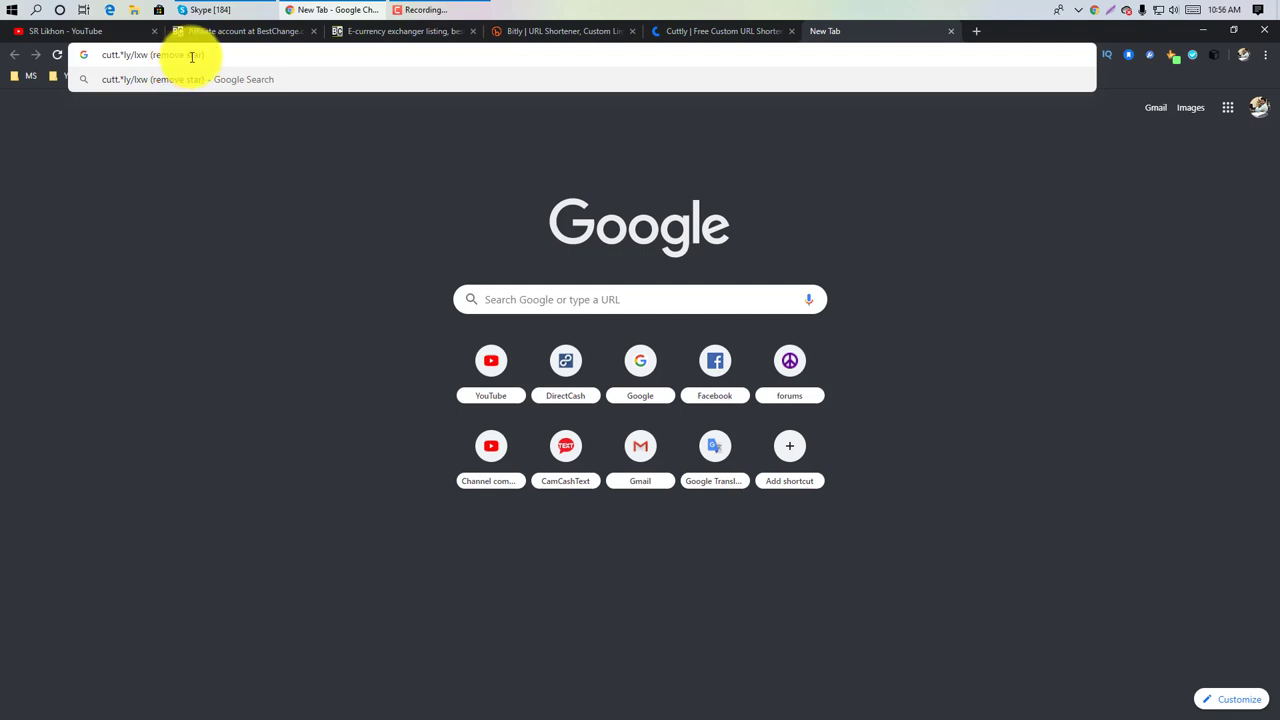
# Copy the disguised link text cutt.*ly/lxw
pyautogui.moveTo(225, 53); pyautogui.dragTo(105, 58)
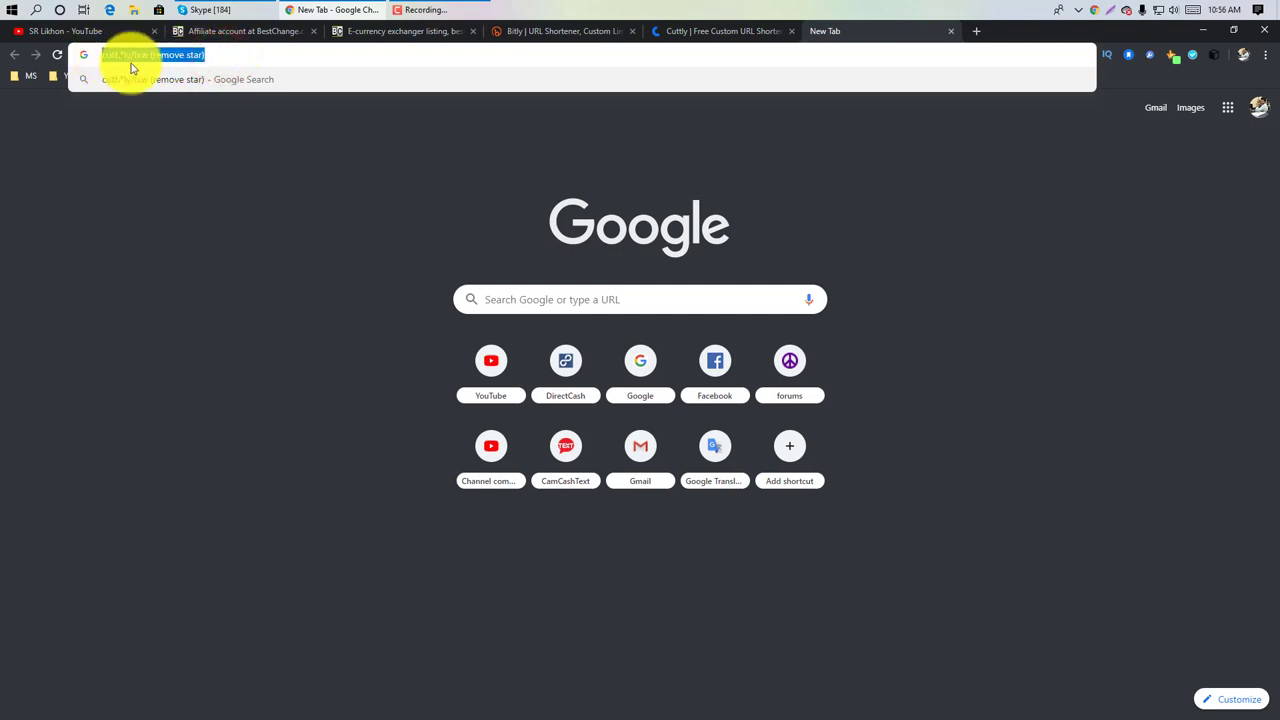
pyautogui.rightClick(151, 62)
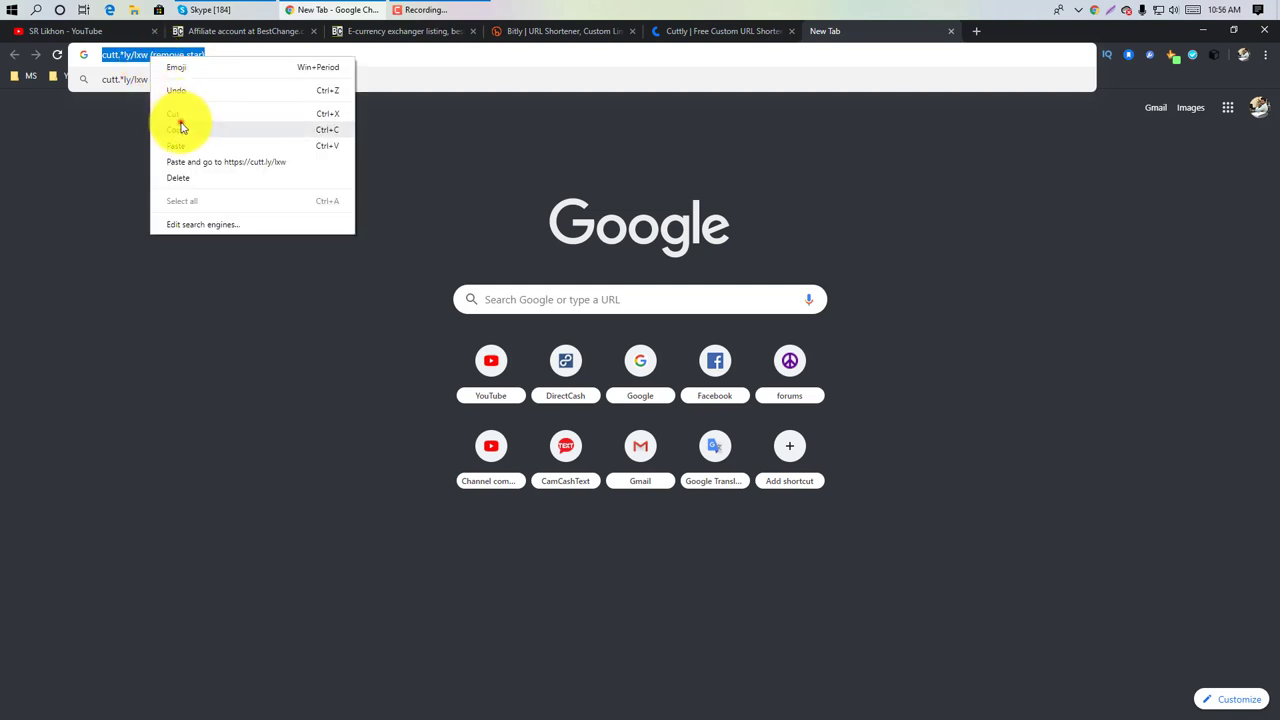
pyautogui.click(180, 122)
pyautogui.click(213, 54)
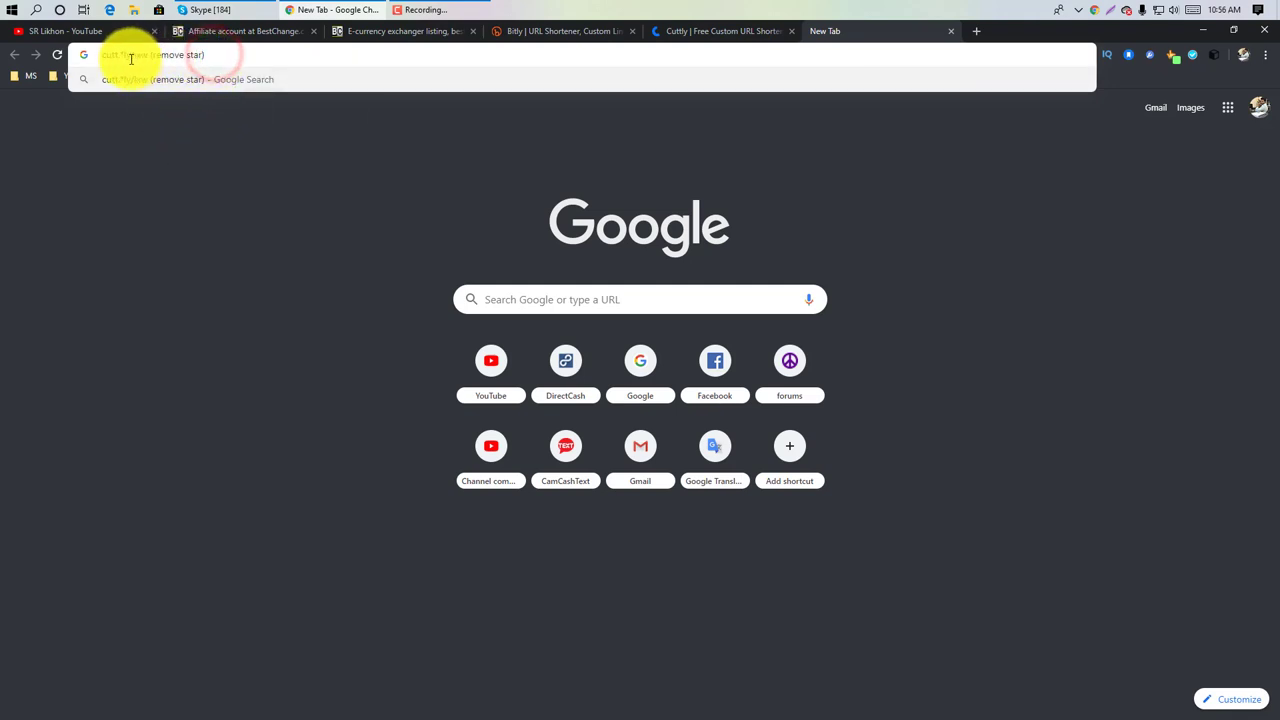
pyautogui.moveTo(148, 54); pyautogui.dragTo(101, 54)
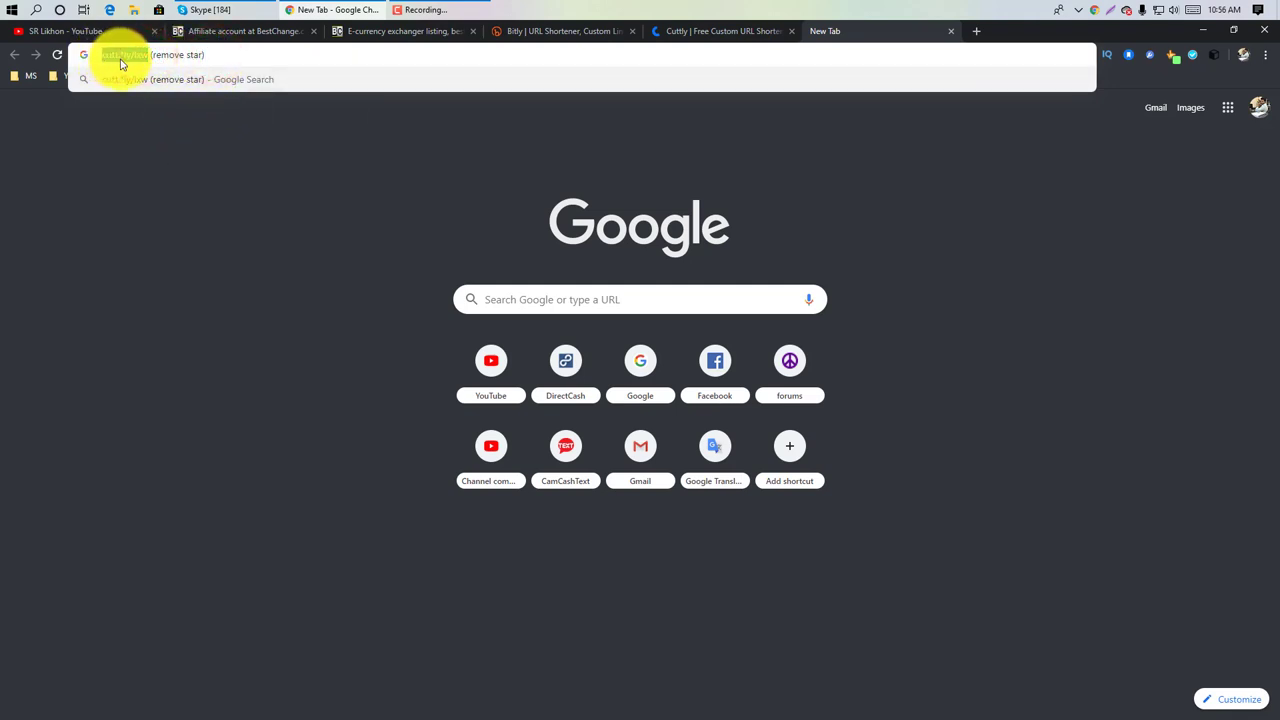
pyautogui.rightClick(125, 61)
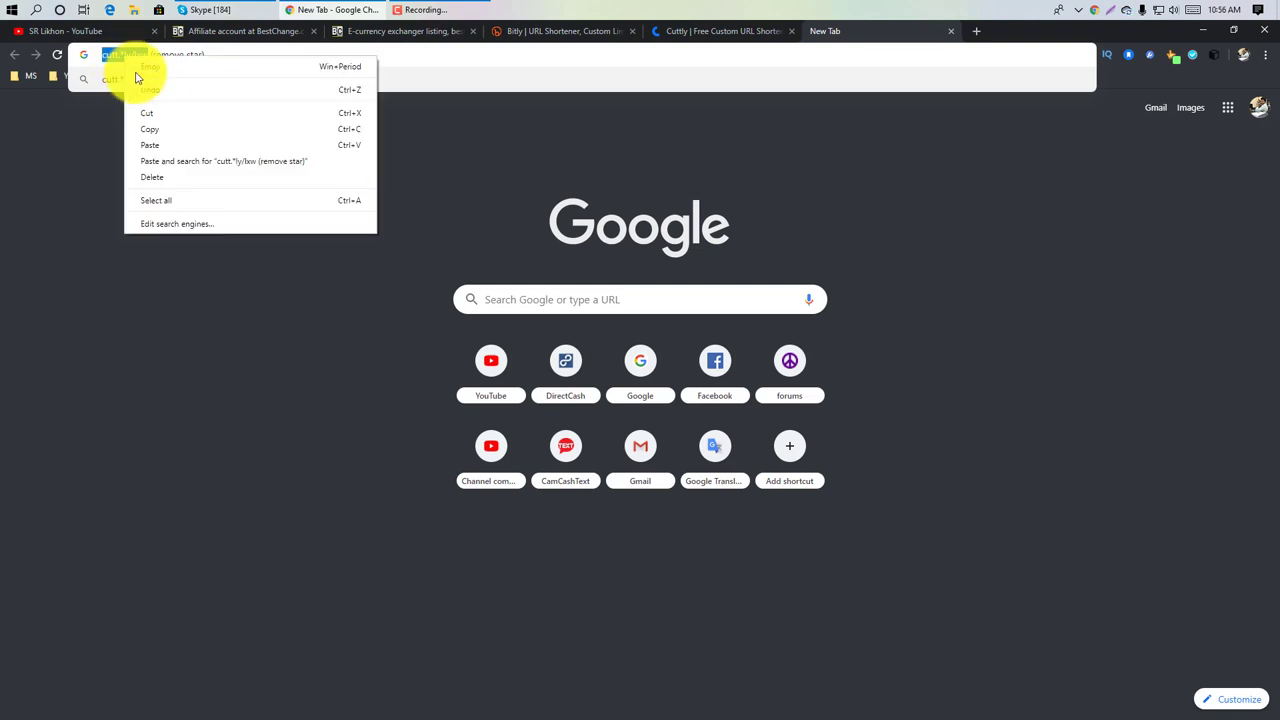
pyautogui.click(166, 129)
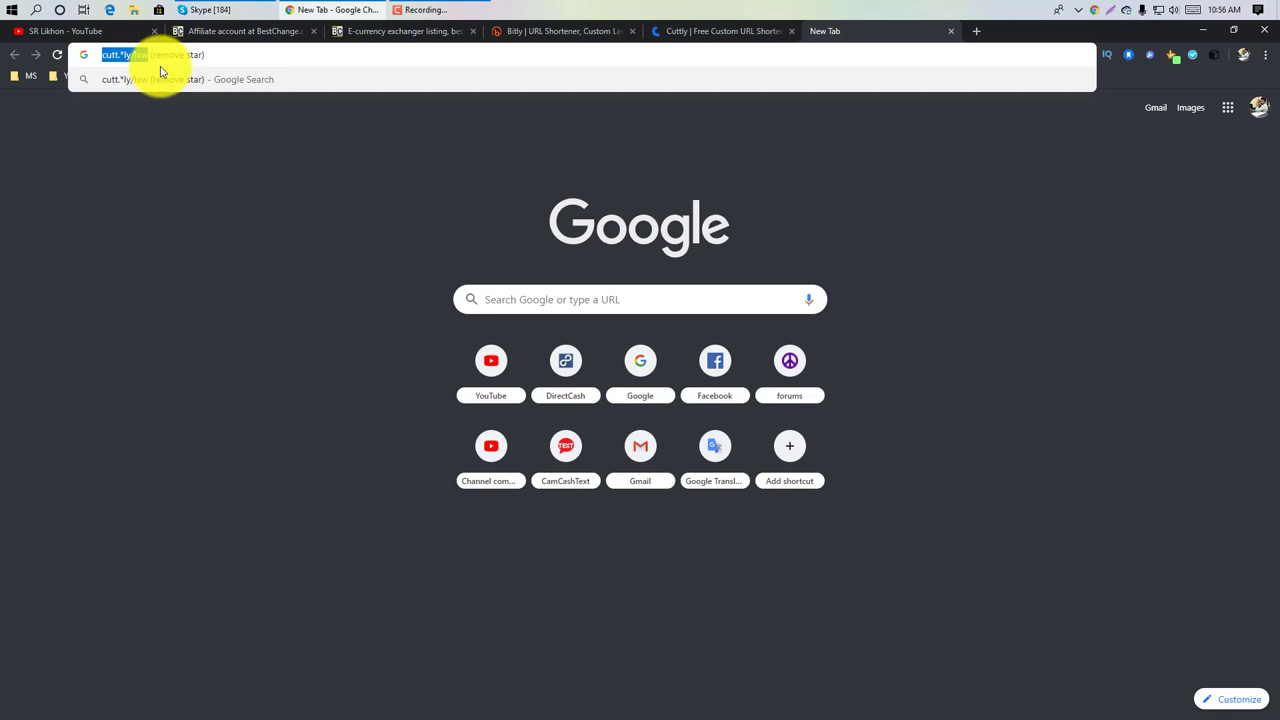
pyautogui.rightClick(125, 61)
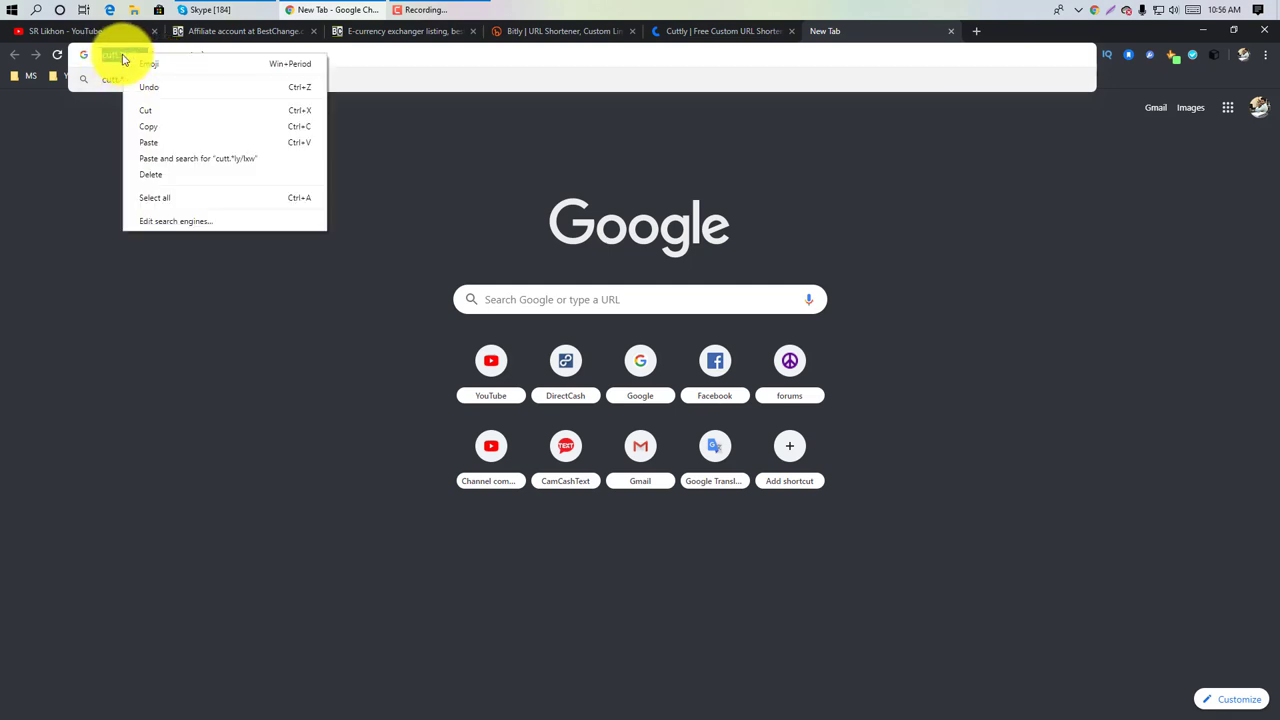
pyautogui.click(163, 122)
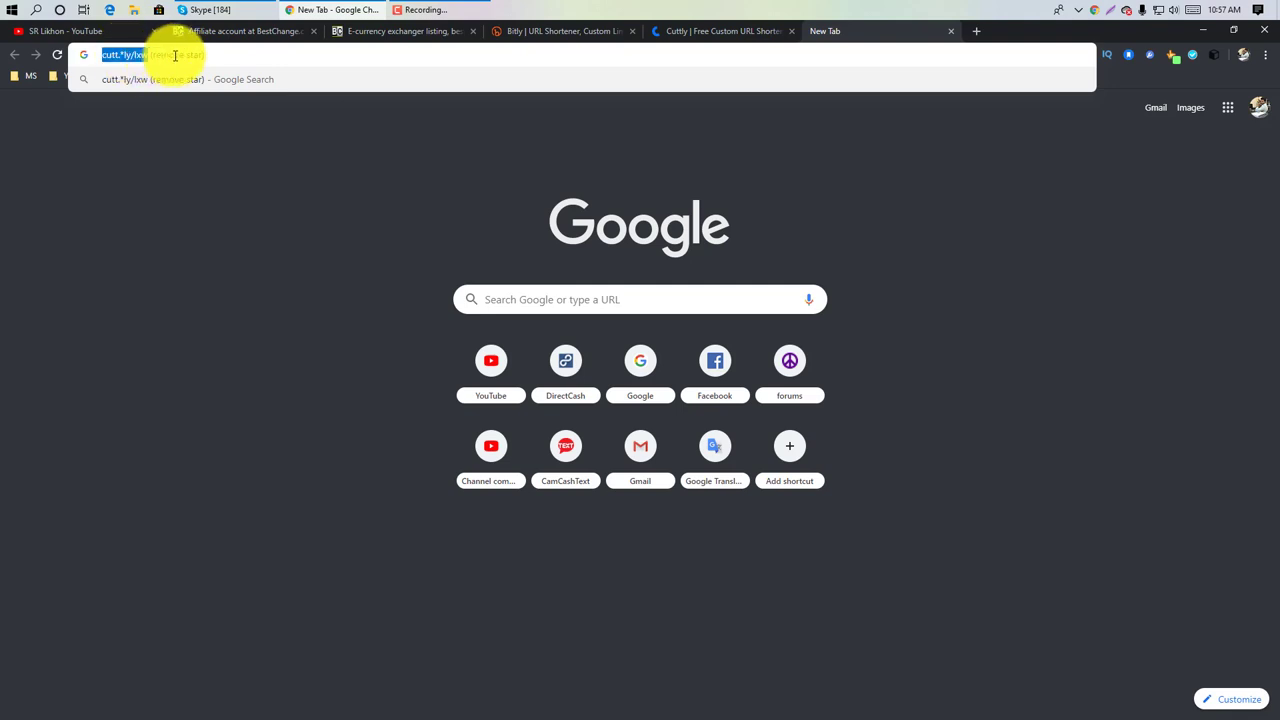
pyautogui.rightClick(133, 56)
pyautogui.click(170, 122)
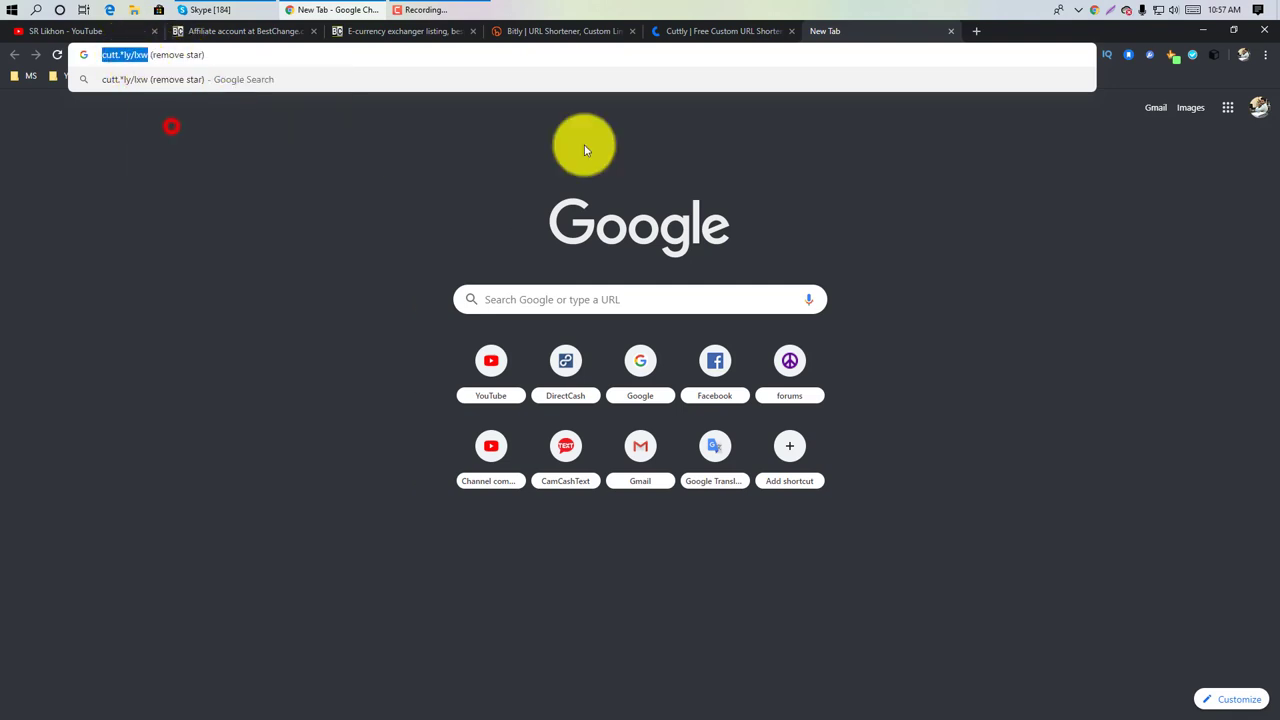
pyautogui.click(976, 31)
# Paste the cutt.ly/lxw short link into a new tab and load BestChange's exchanger monitor
pyautogui.rightClick(826, 58)
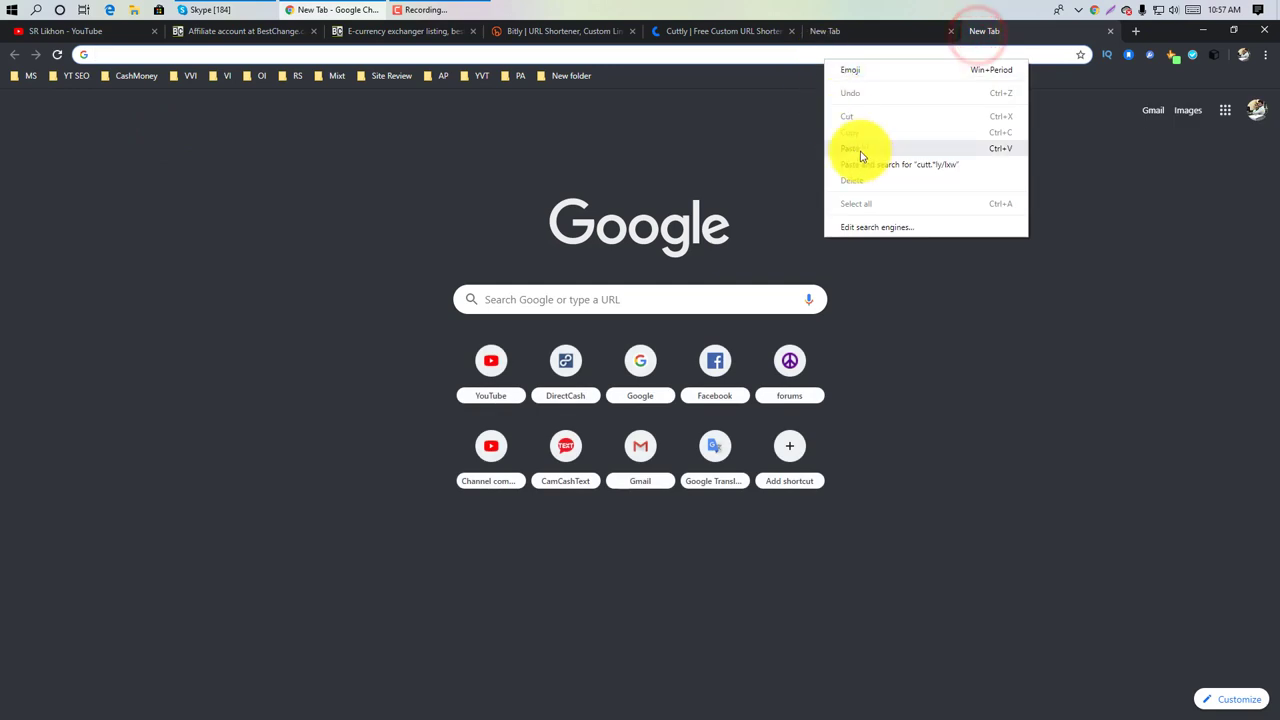
pyautogui.click(856, 148)
pyautogui.click(125, 54)
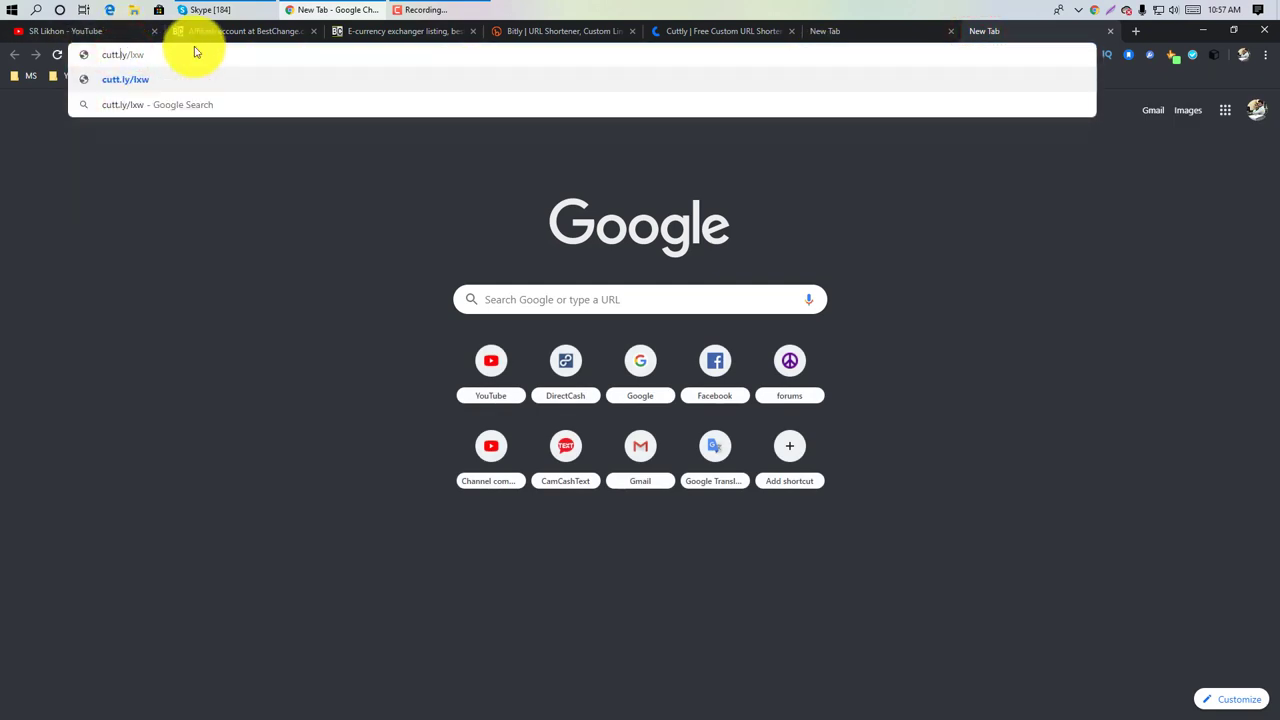
pyautogui.press('Return')
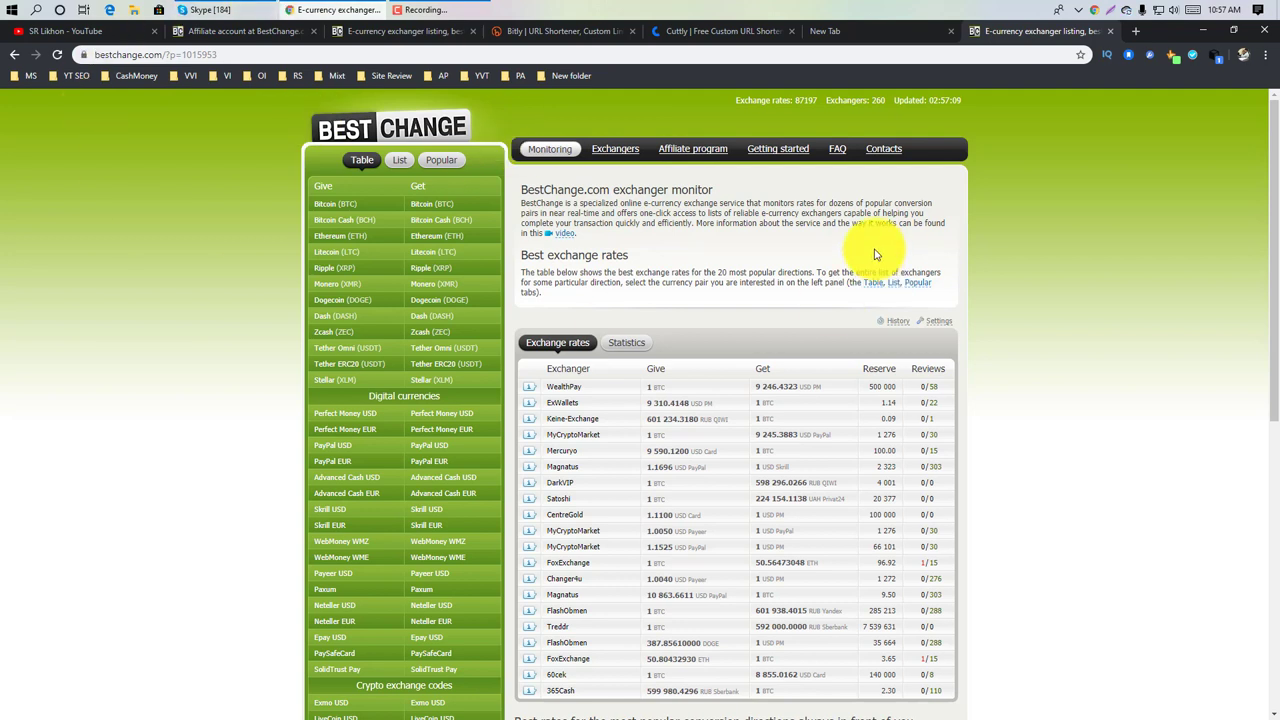
# Reload the affiliate account and highlight the updated direct clicks count of 23
pyautogui.click(262, 31)
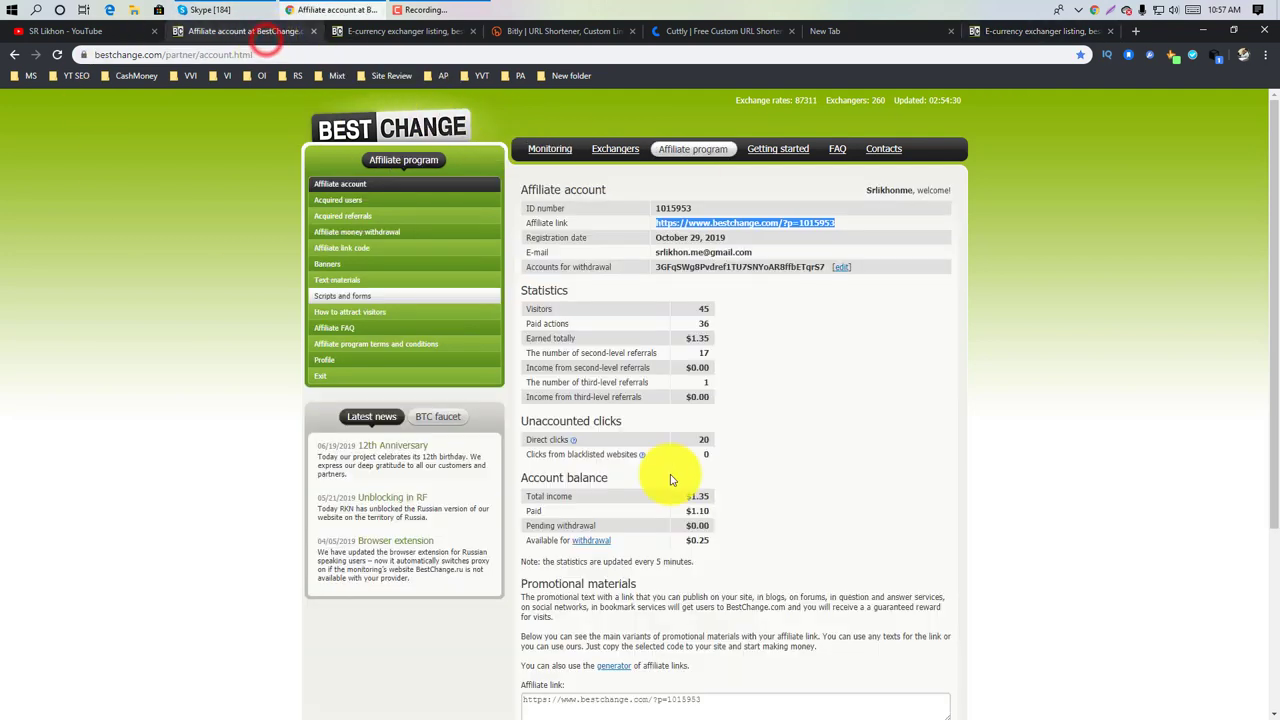
pyautogui.click(57, 55)
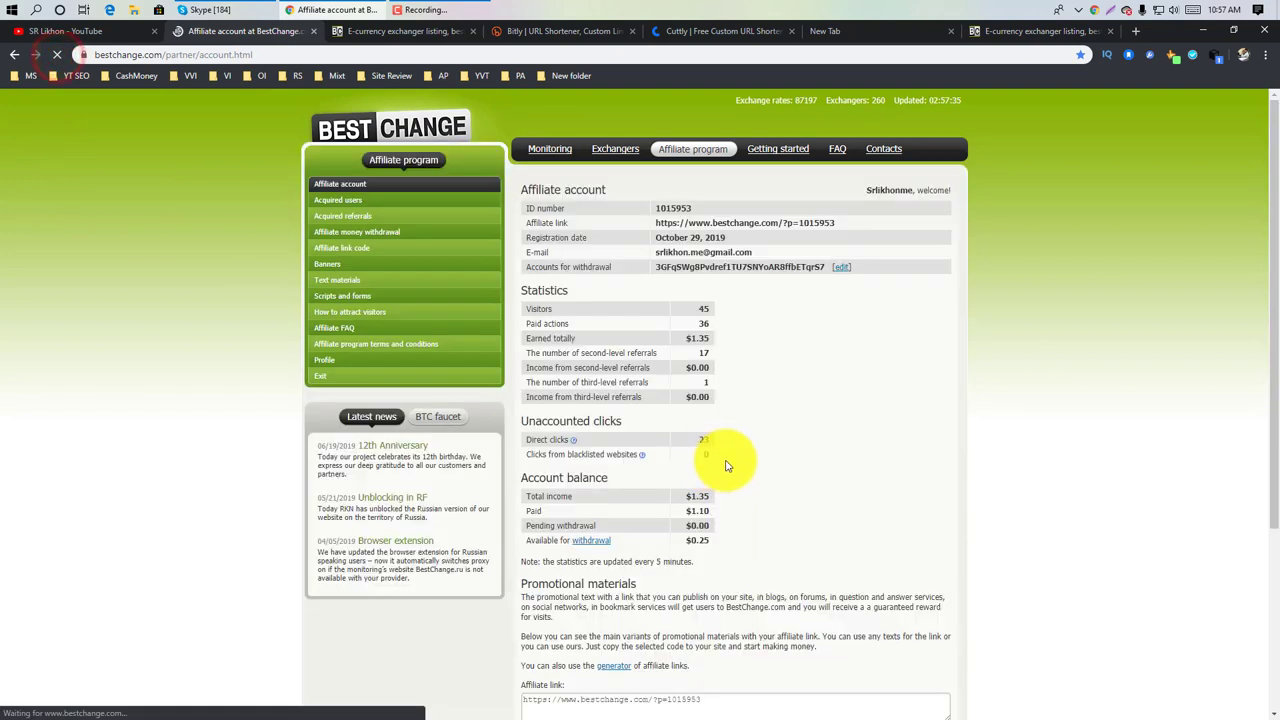
pyautogui.moveTo(700, 441); pyautogui.dragTo(708, 456)
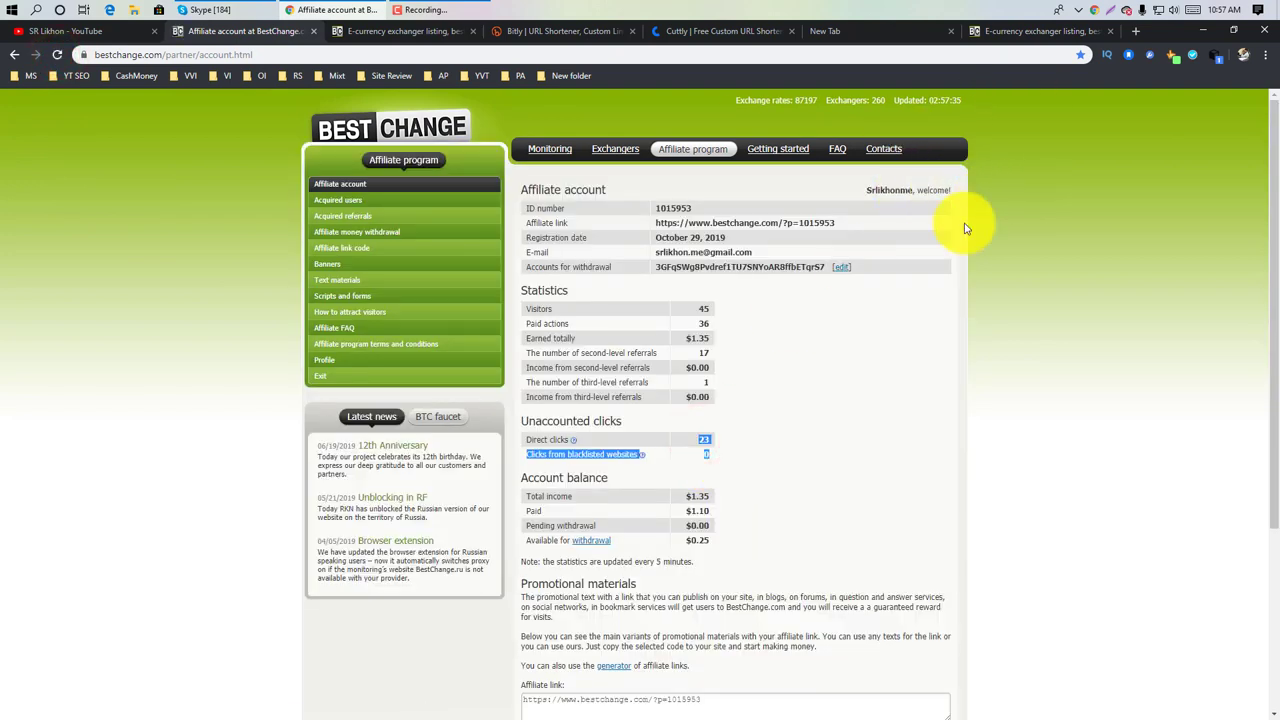
pyautogui.doubleClick(706, 440)
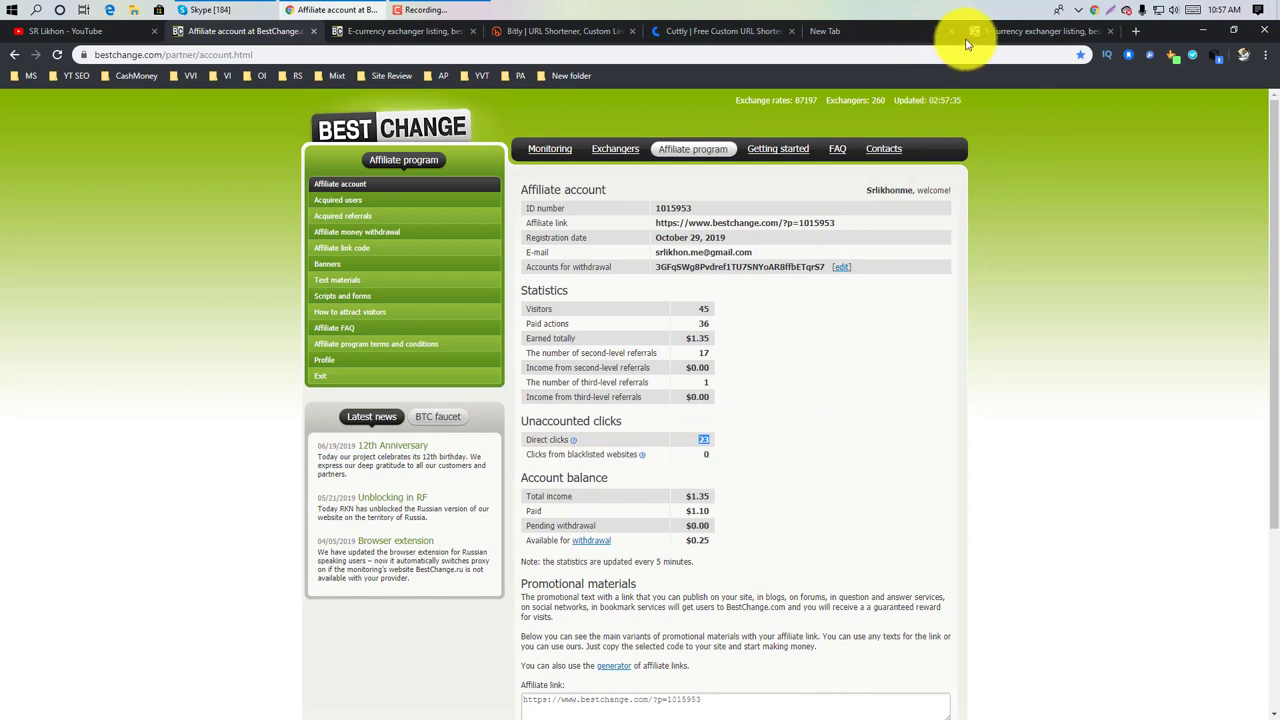
# Check the exchanger monitor and Cuttly pages, then move on to the YouTube channel
pyautogui.click(1010, 33)
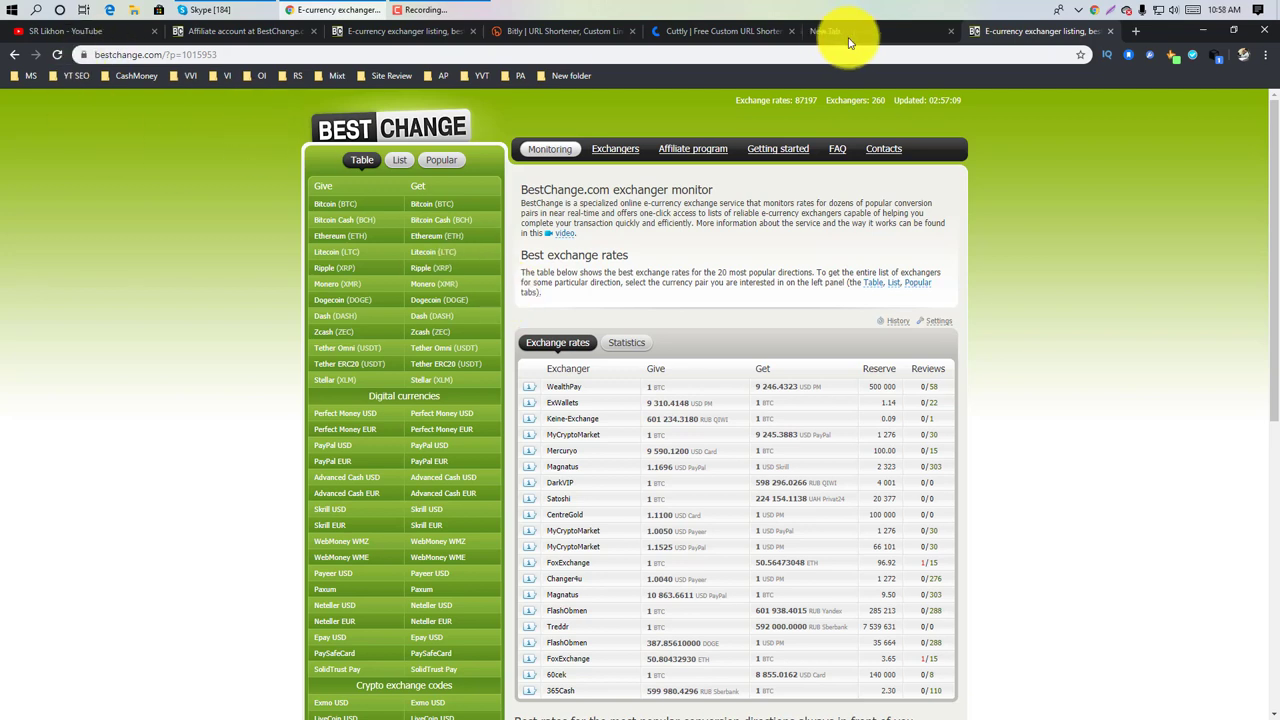
pyautogui.click(737, 30)
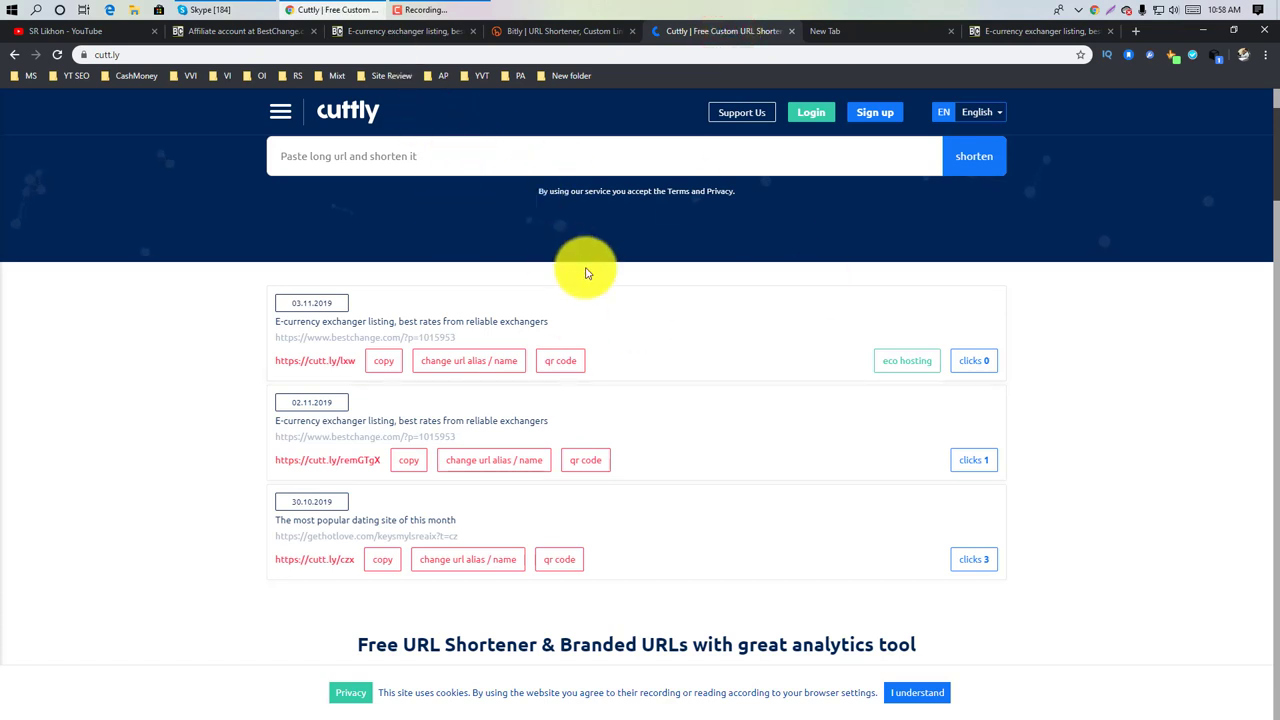
pyautogui.click(245, 33)
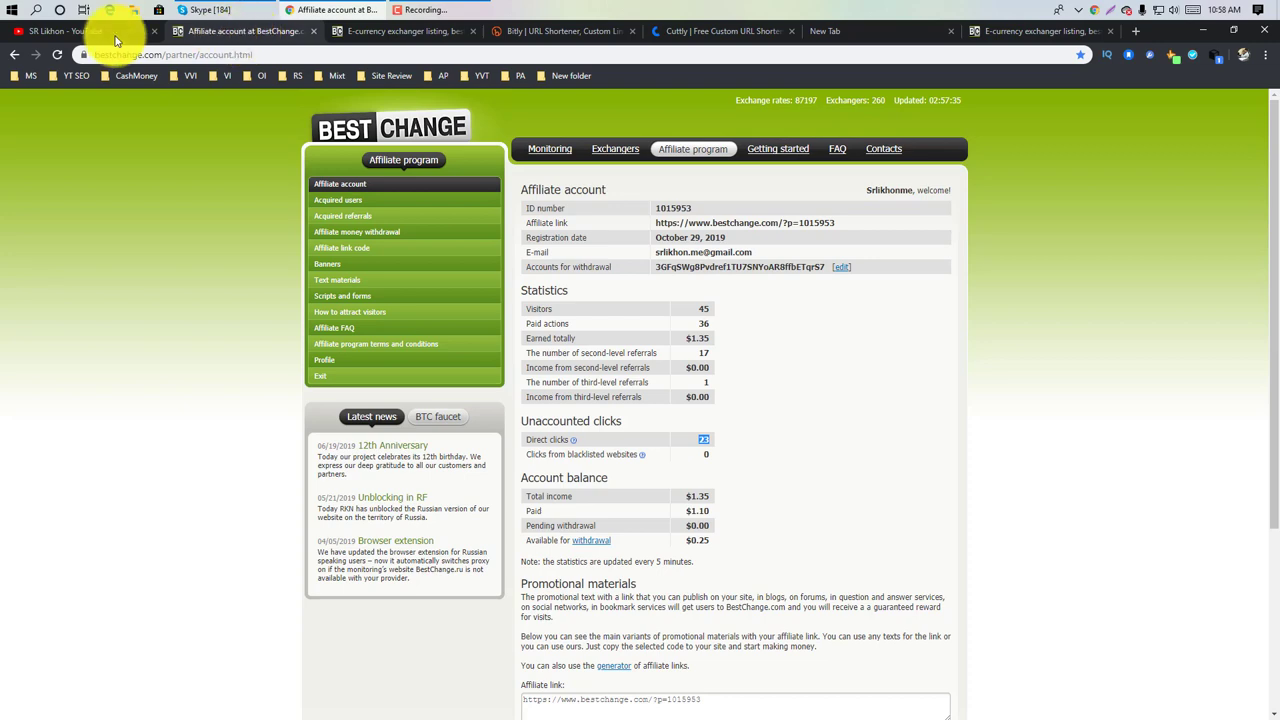
pyautogui.click(35, 31)
# Scroll through the channel's Videos grid, then go back to the BestChange affiliate account
pyautogui.scroll(-5, 575, 355)
pyautogui.scroll(2, 585, 350)
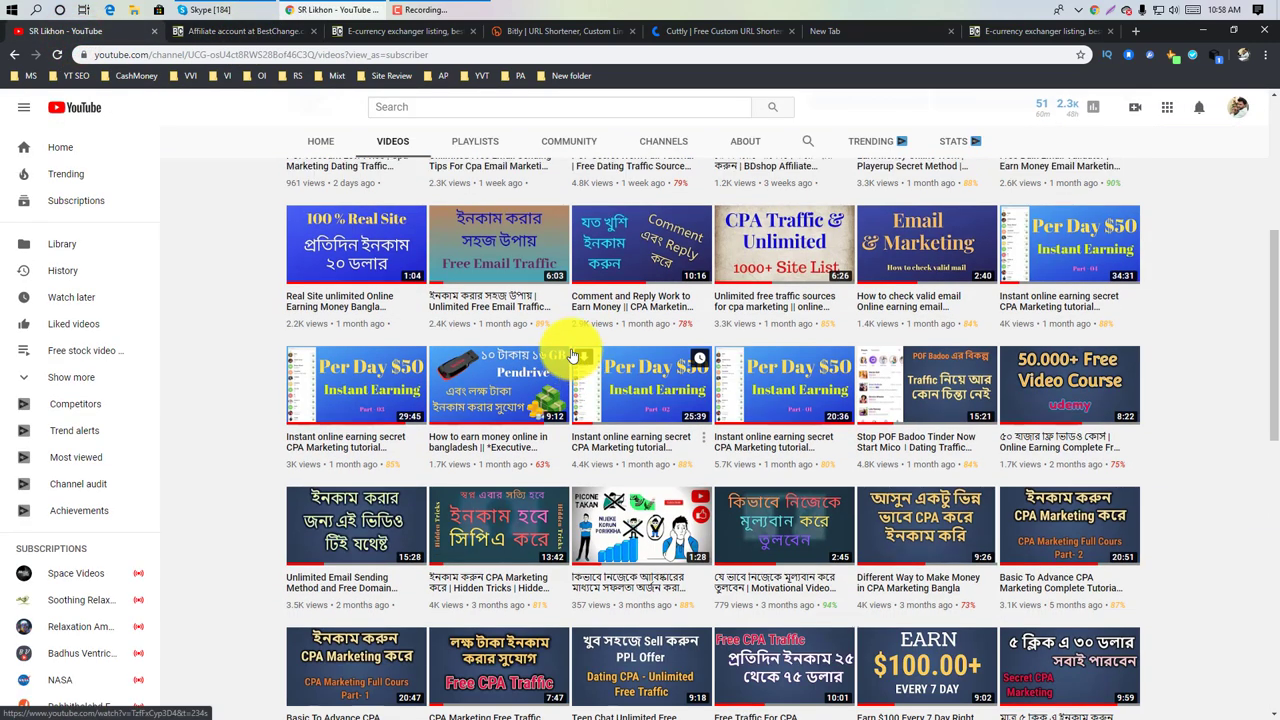
pyautogui.moveTo(1068, 508)
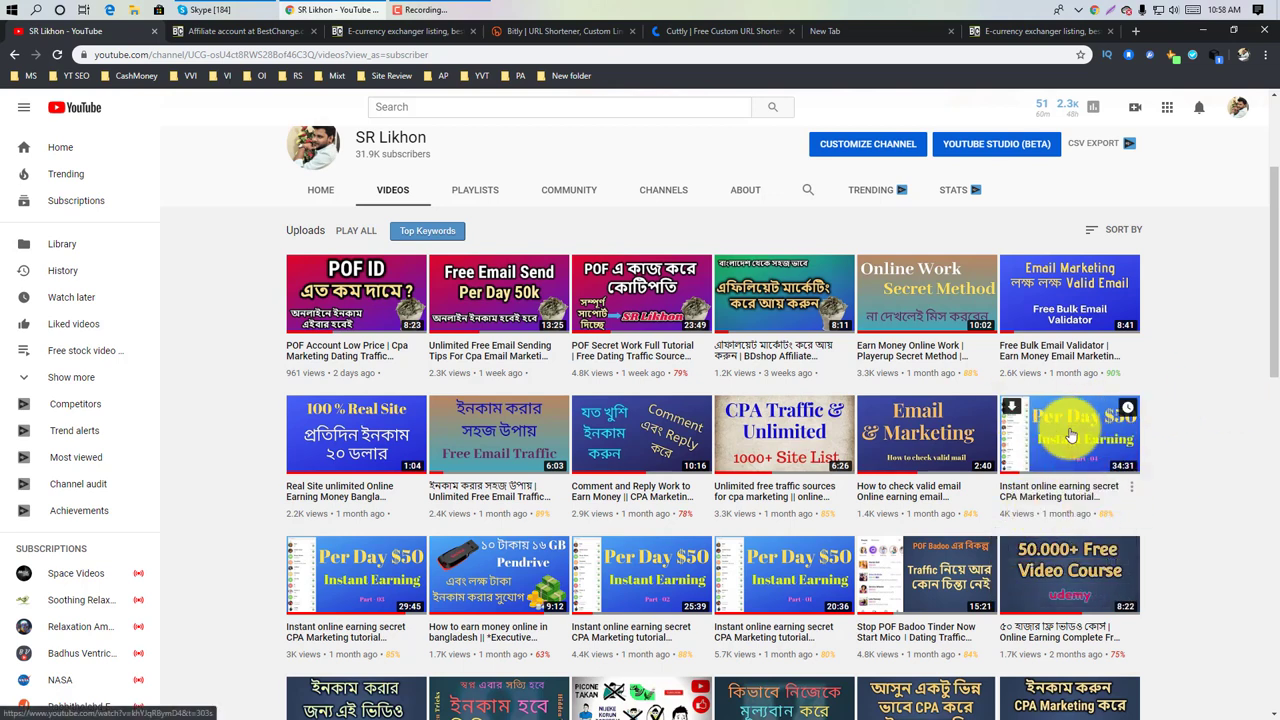
pyautogui.scroll(-2, 1120, 420)
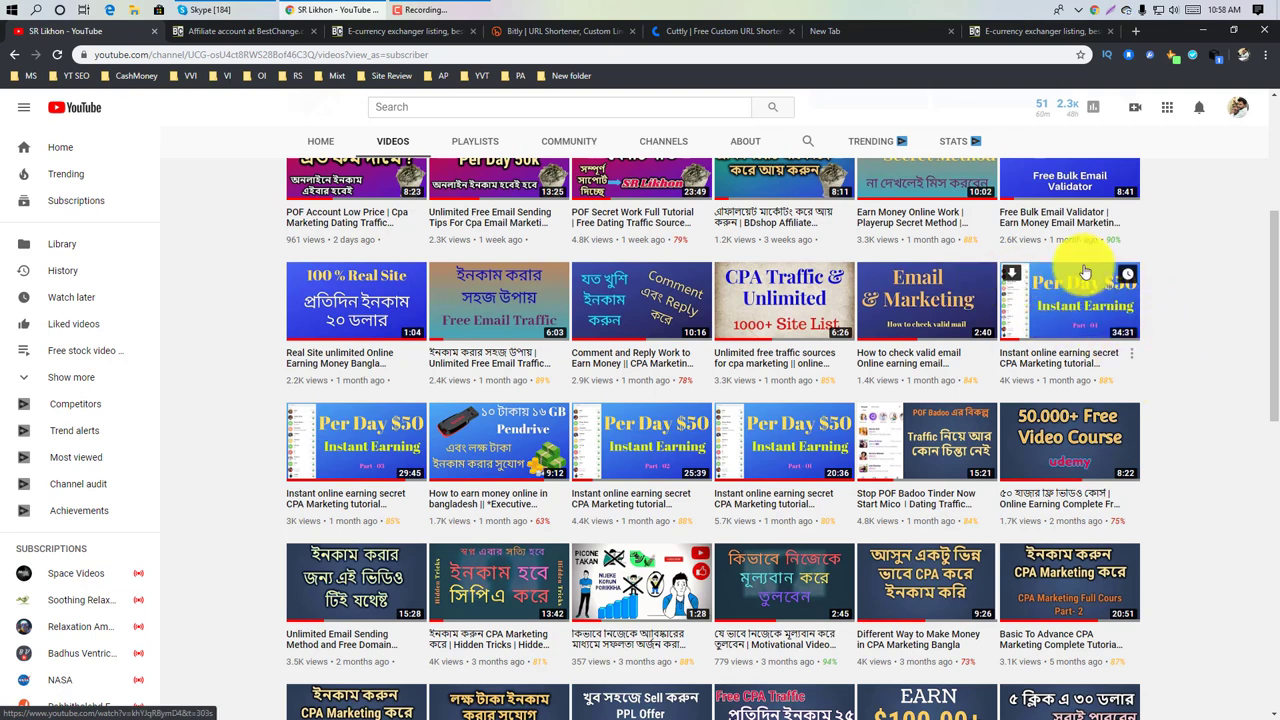
pyautogui.click(212, 28)
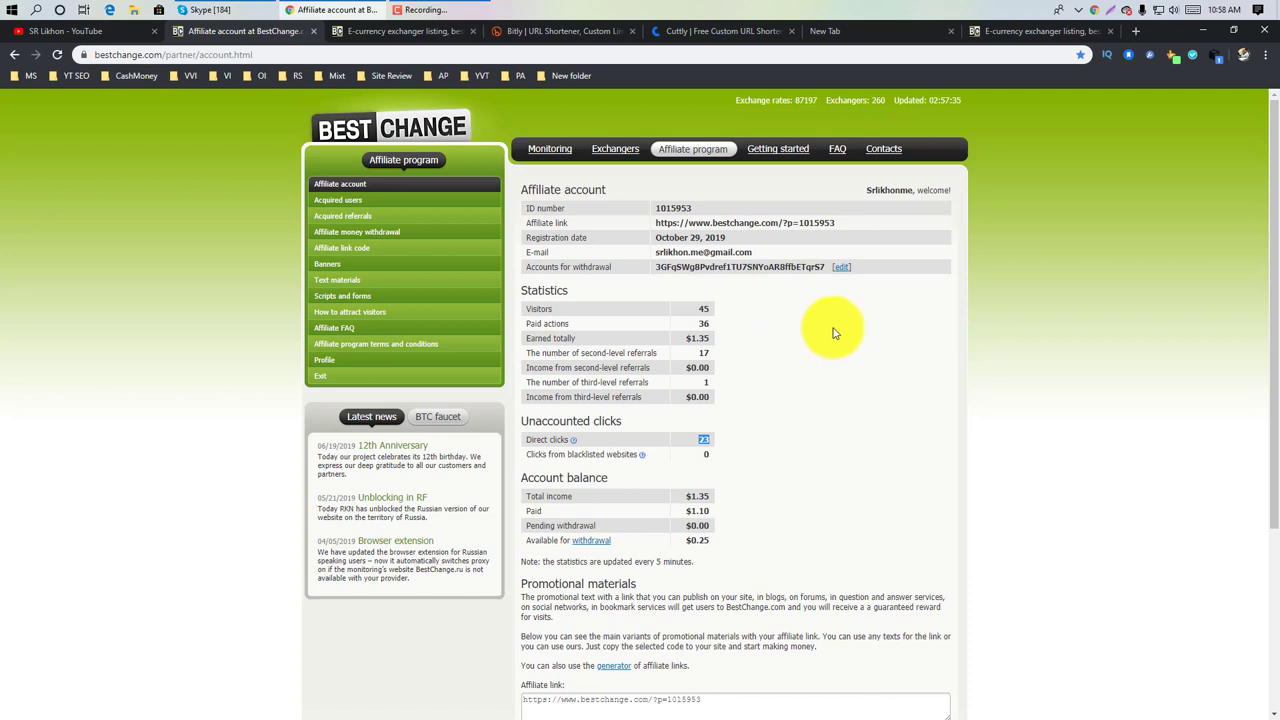
# Highlight the direct and blacklisted click rows, check their info note, and select the affiliate link
pyautogui.click(710, 382)
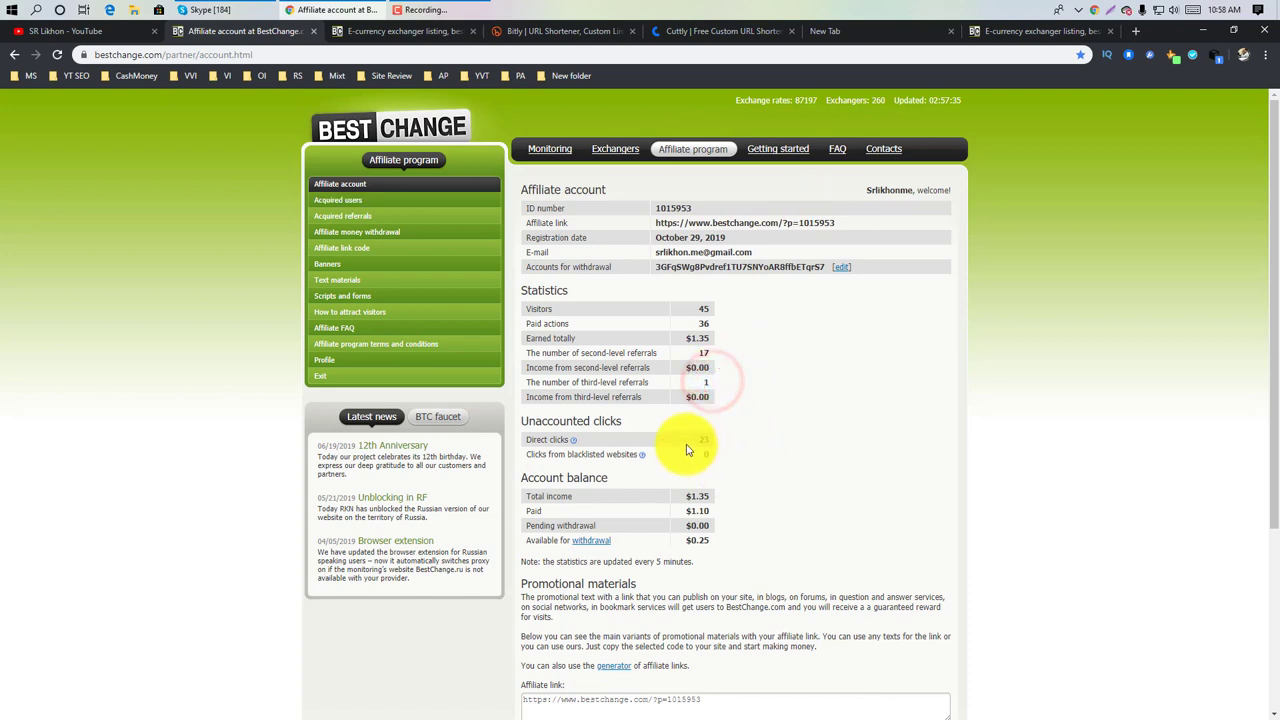
pyautogui.moveTo(697, 440)
pyautogui.mouseDown()
pyautogui.moveTo(730, 443)
pyautogui.moveTo(692, 444)
pyautogui.mouseUp()
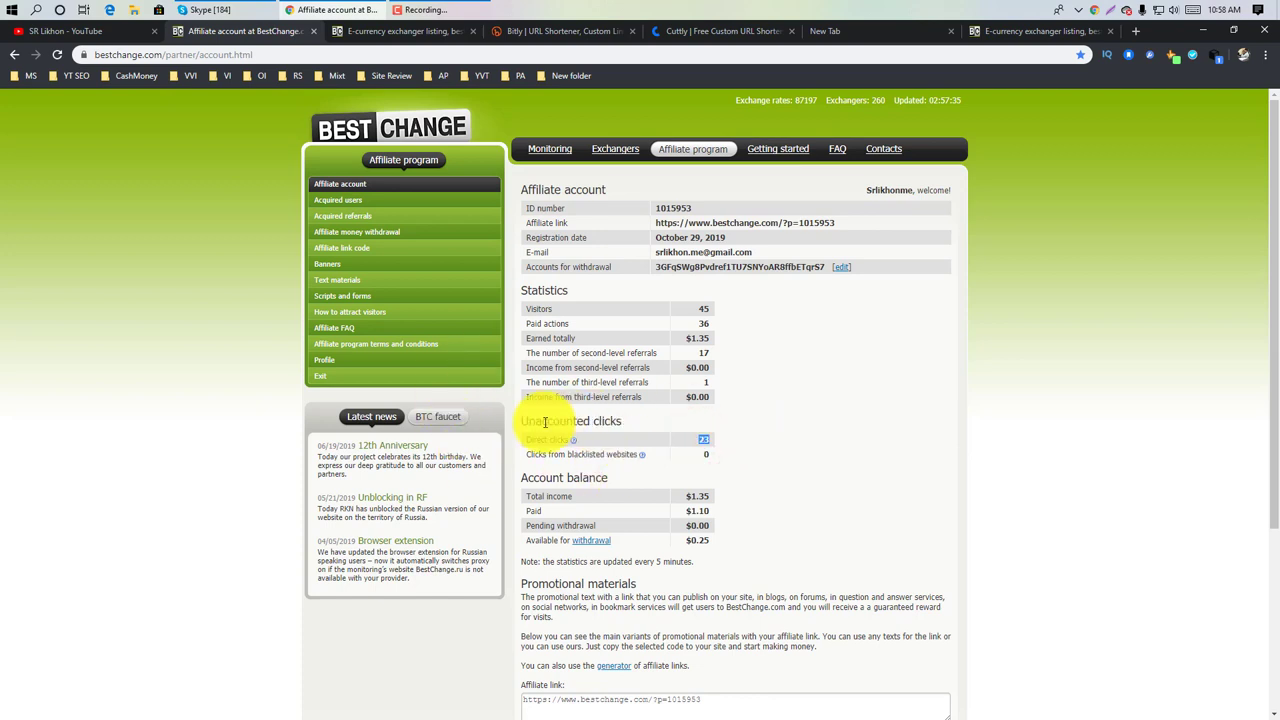
pyautogui.moveTo(589, 443)
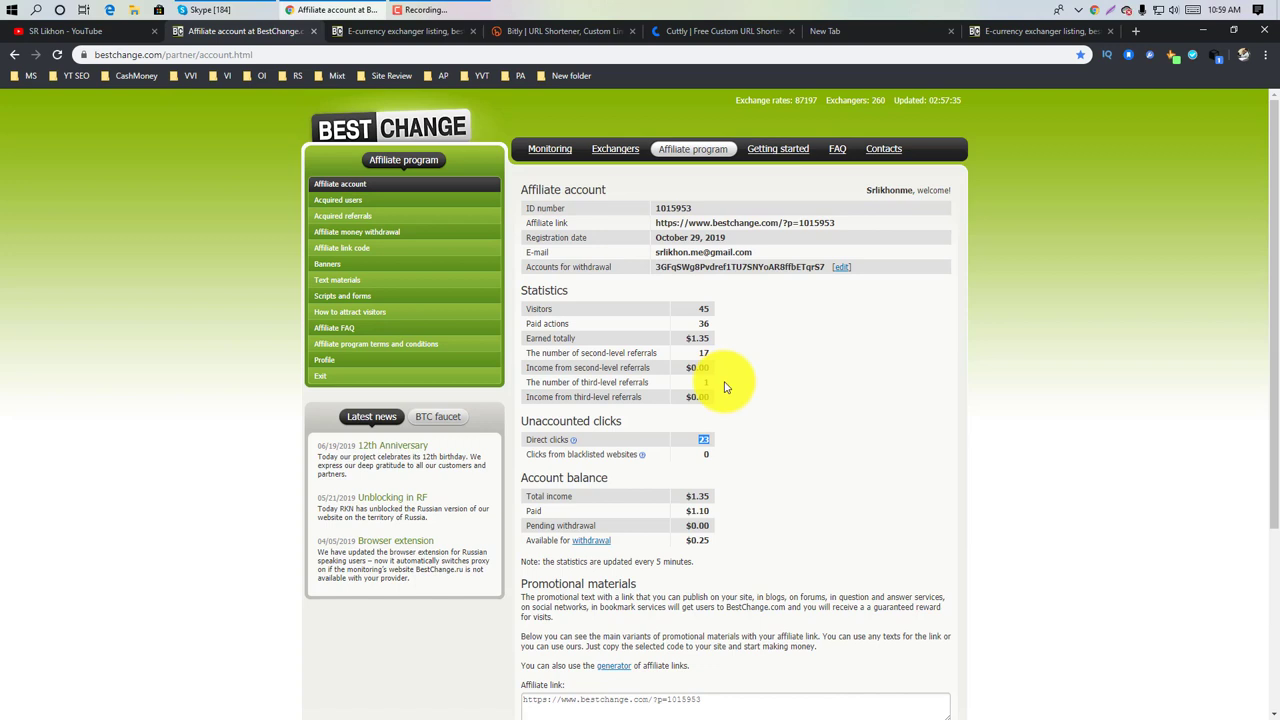
pyautogui.tripleClick(745, 223)
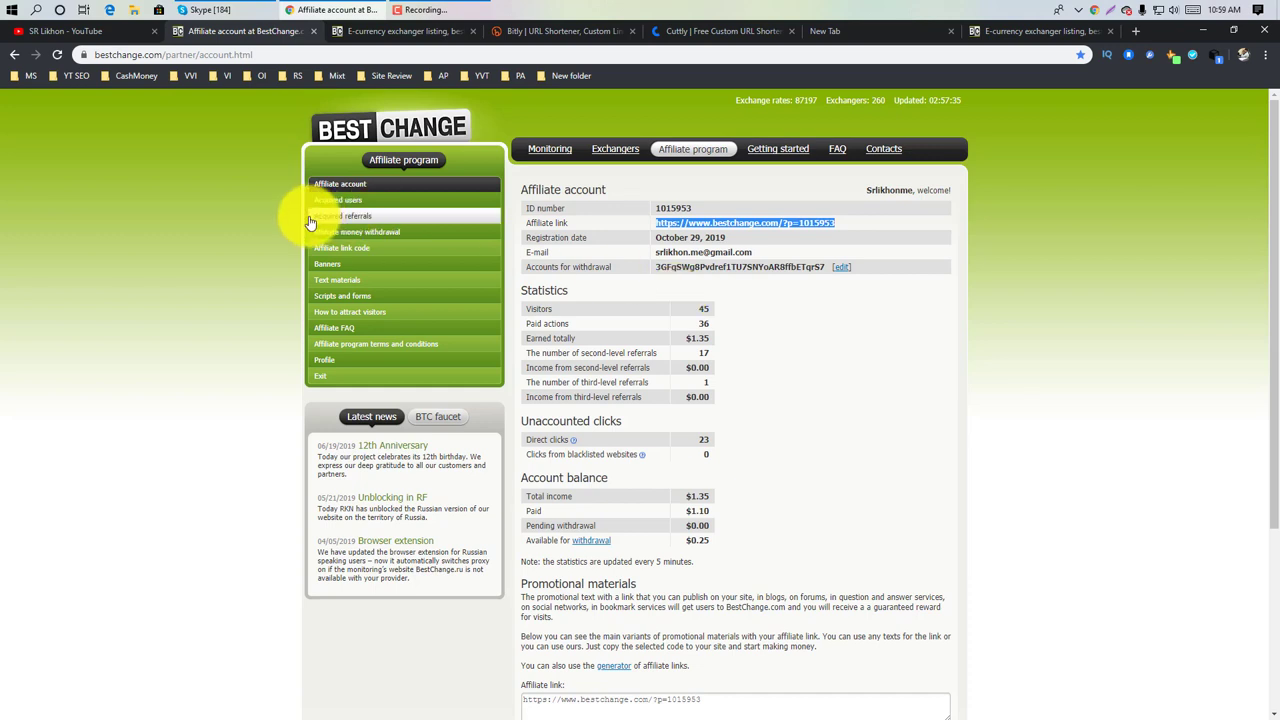
# Show the affiliate money withdrawal page and highlight the paid $1.10 Bitcoin withdrawal amount
pyautogui.click(337, 236)
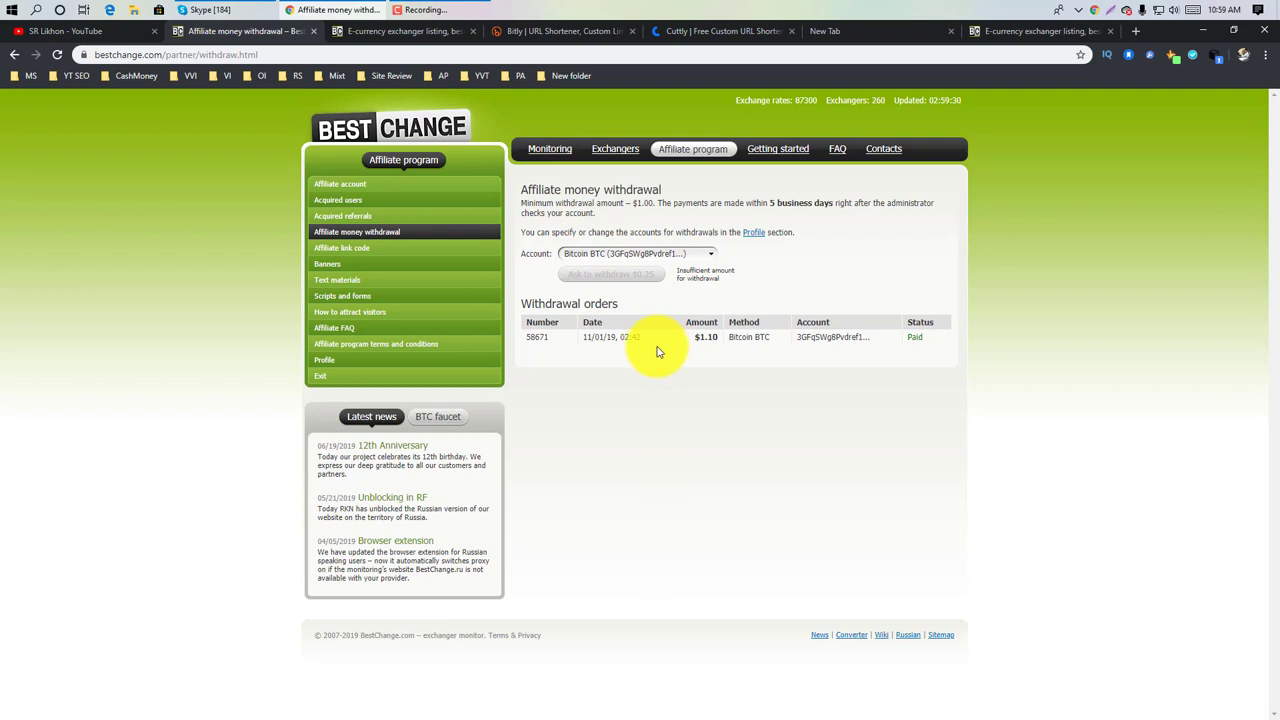
pyautogui.moveTo(695, 337); pyautogui.dragTo(720, 340)
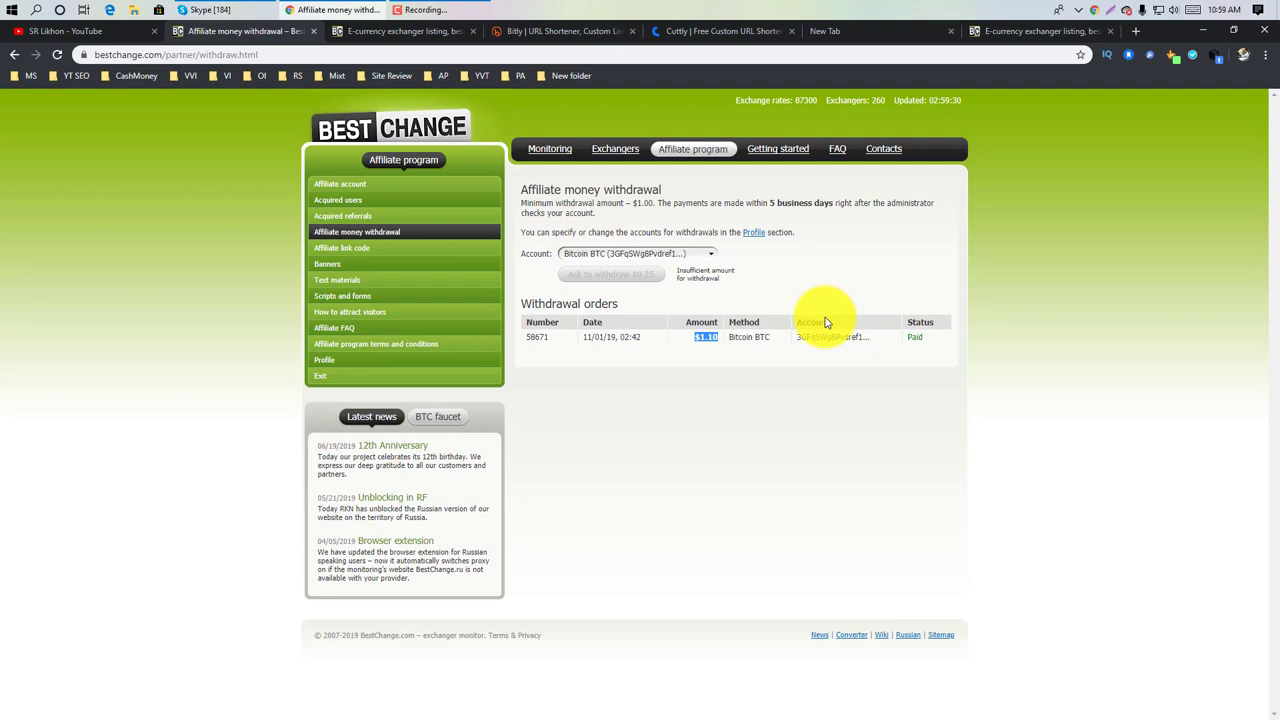
# Open Coinbase accounts and view the Nov 01 received 0.00011993 BTC transaction, then return to BestChange
pyautogui.click(1127, 34)
pyautogui.write('c')
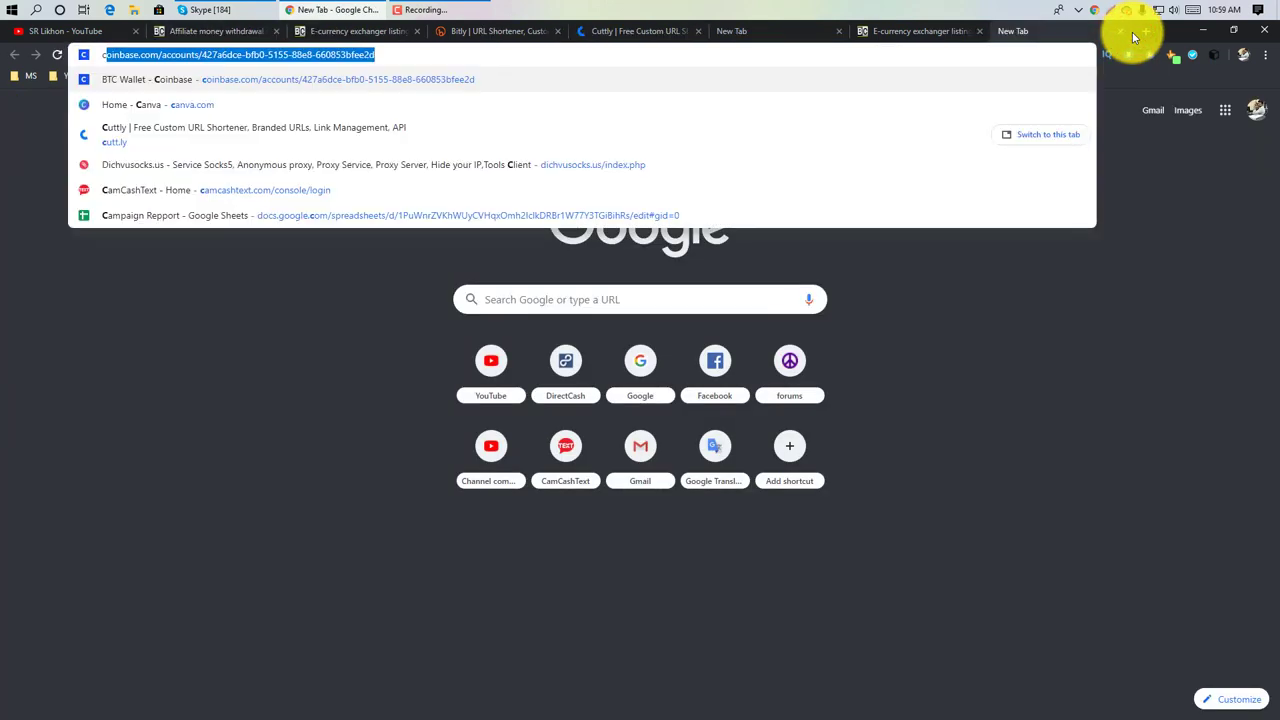
pyautogui.press('Return')
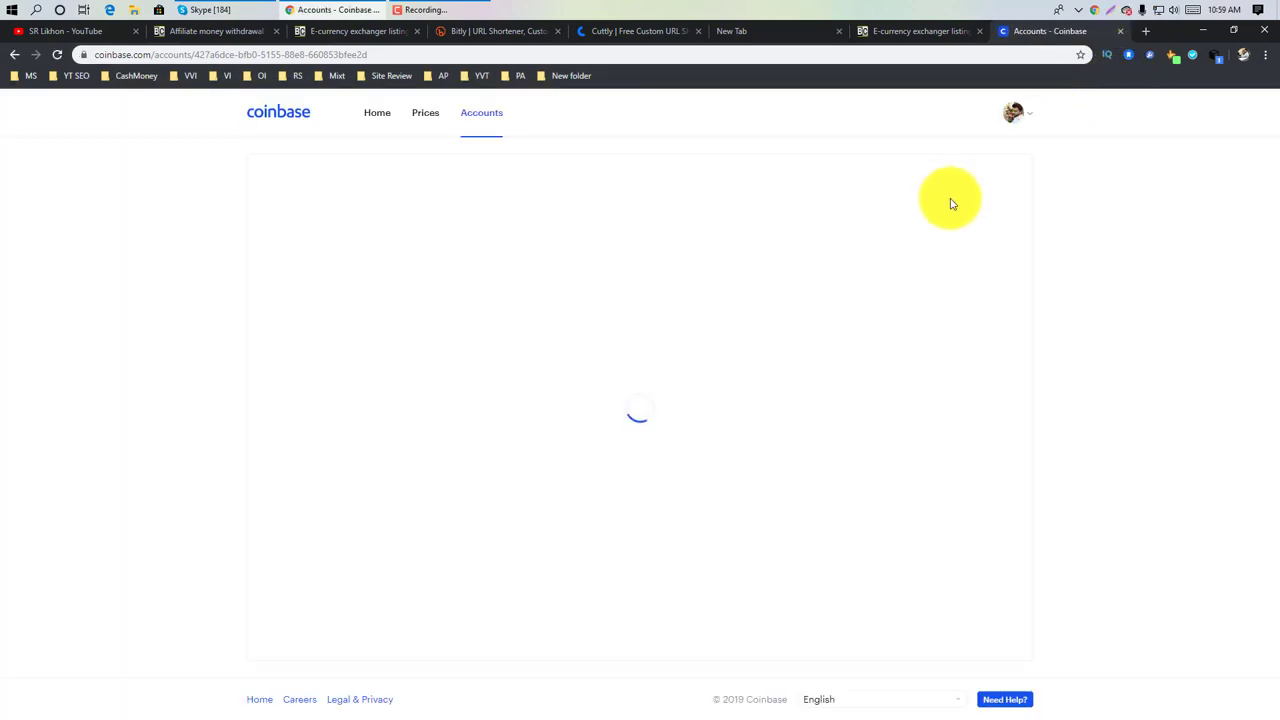
pyautogui.scroll(-5, 1194, 291)
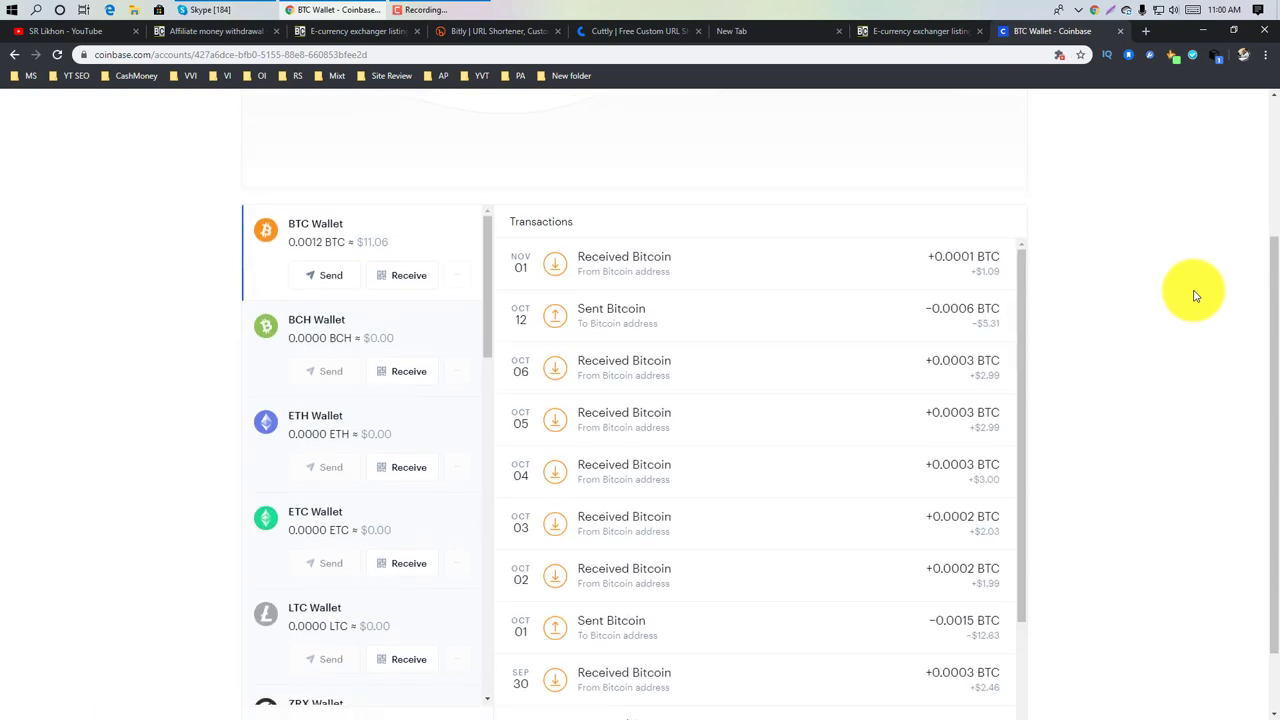
pyautogui.click(750, 254)
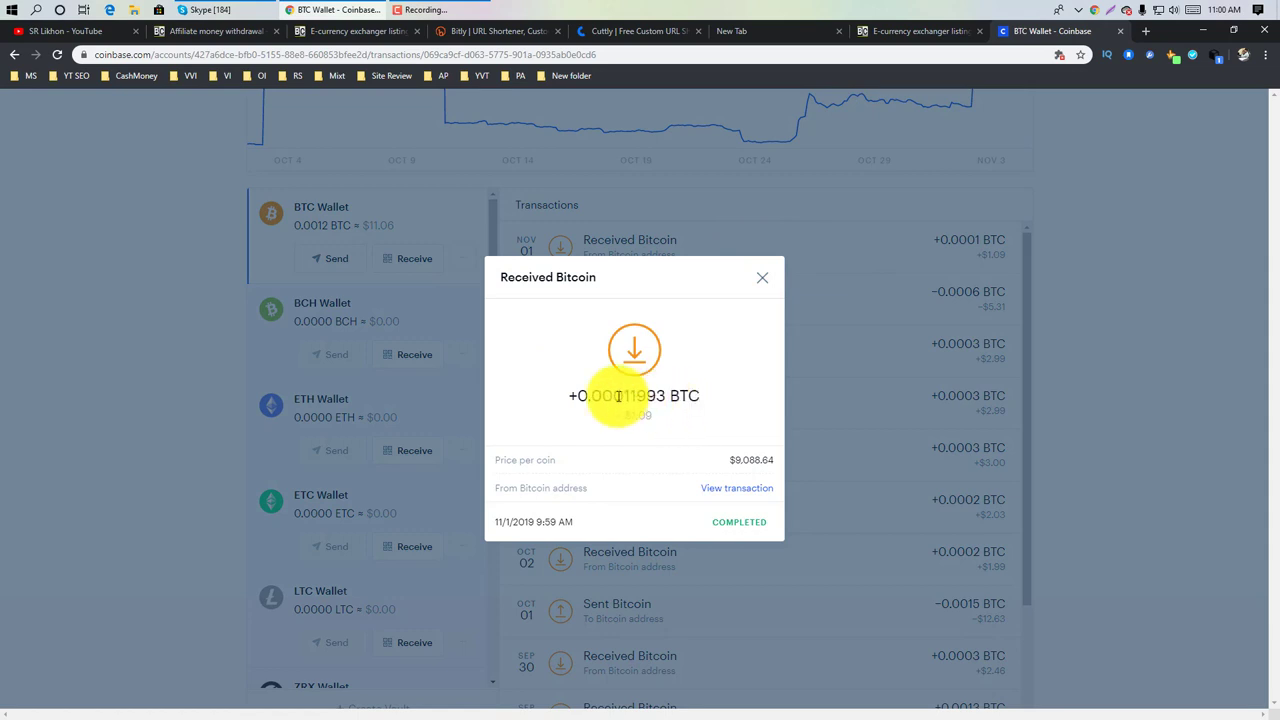
pyautogui.click(888, 31)
# Get back to the affiliate account overview via the monitor and withdrawal pages
pyautogui.click(350, 31)
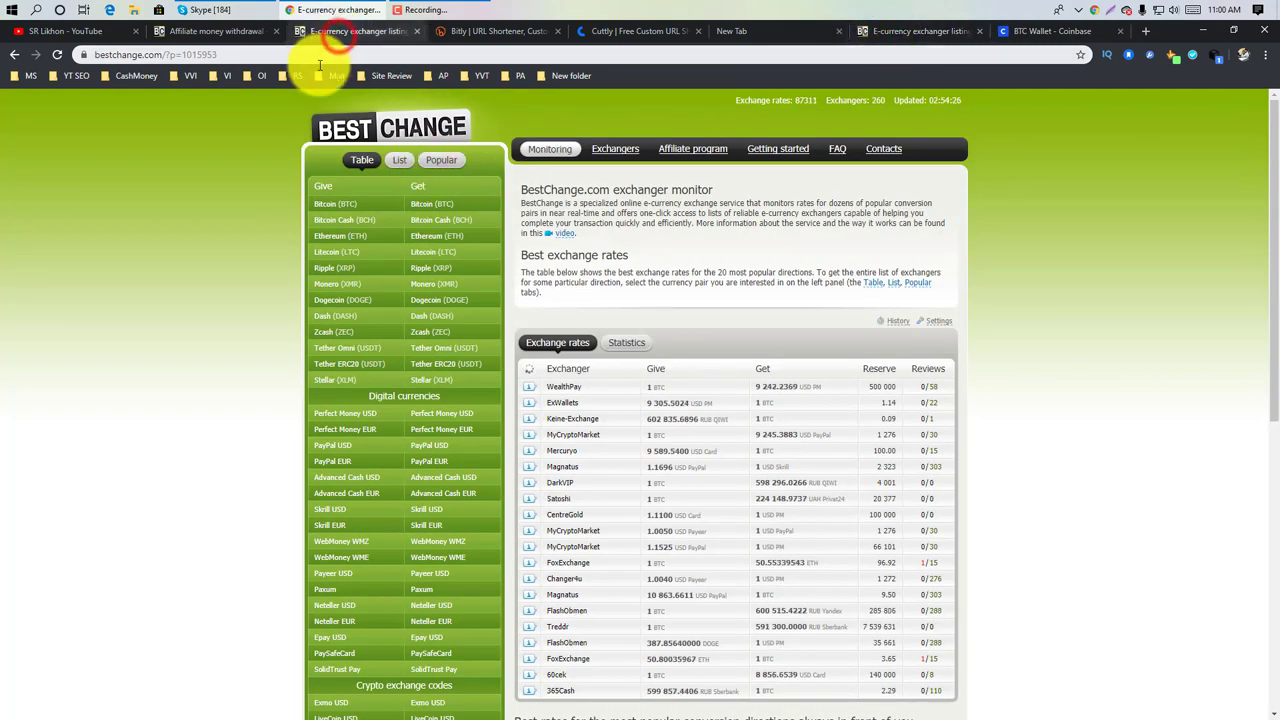
pyautogui.click(226, 31)
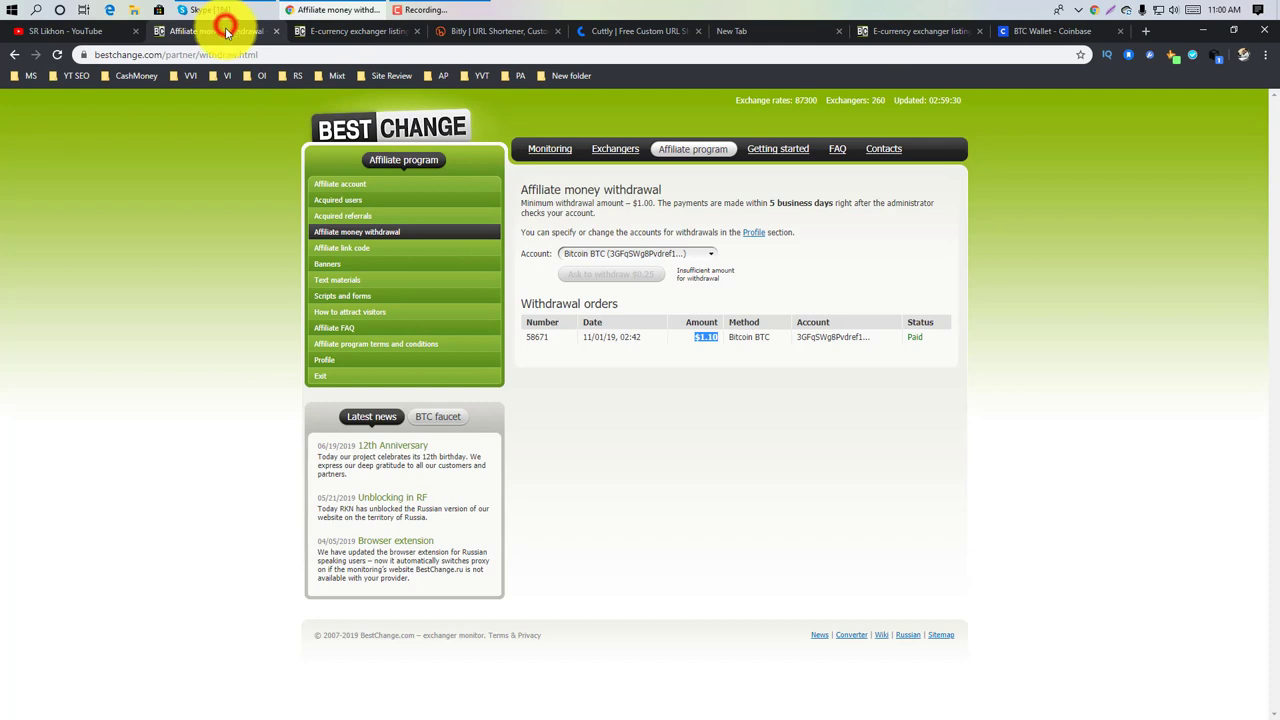
pyautogui.click(357, 187)
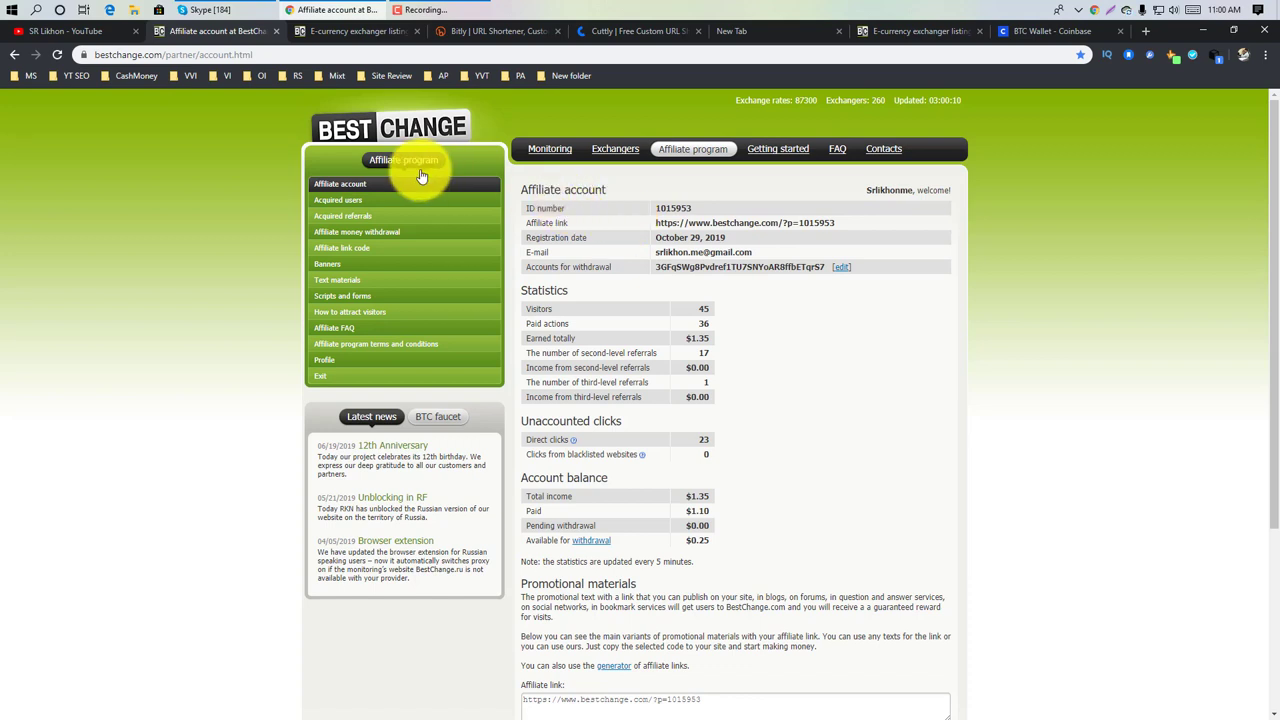
# Highlight the paid actions and 17 second-level referrals figures, then open the acquired users click statistics
pyautogui.click(362, 200)
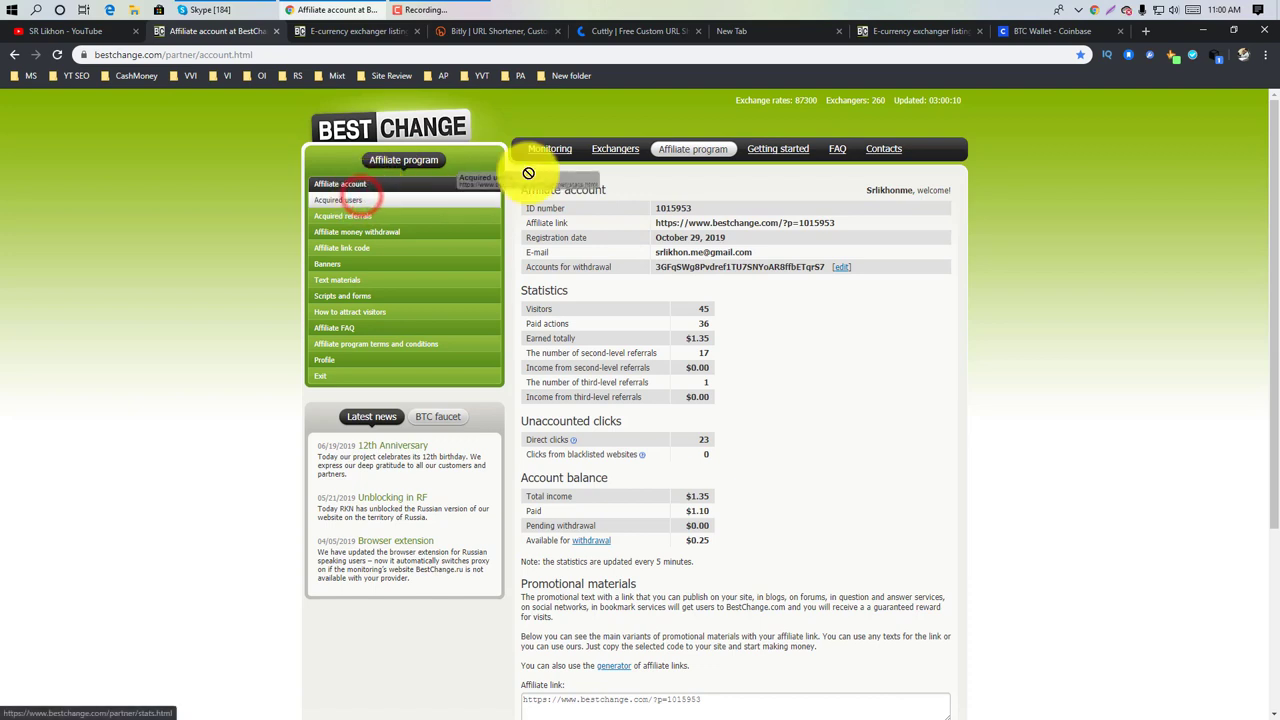
pyautogui.moveTo(548, 322); pyautogui.dragTo(728, 330)
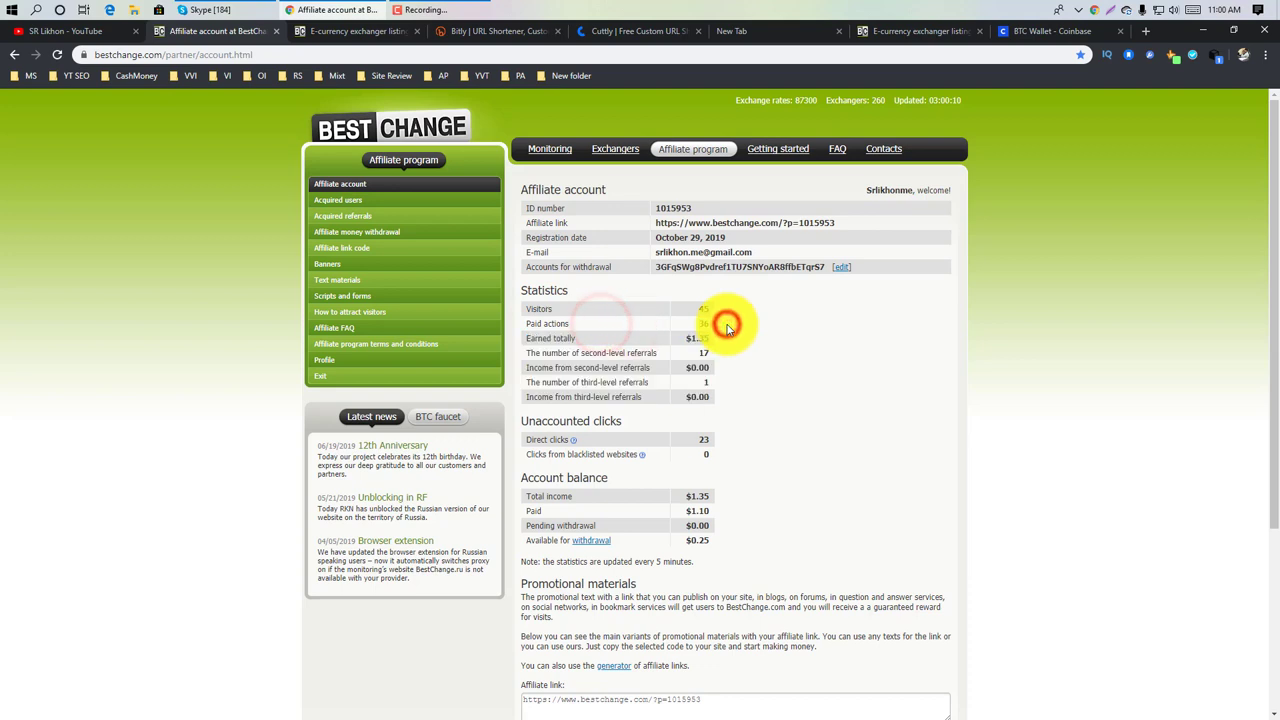
pyautogui.click(557, 352)
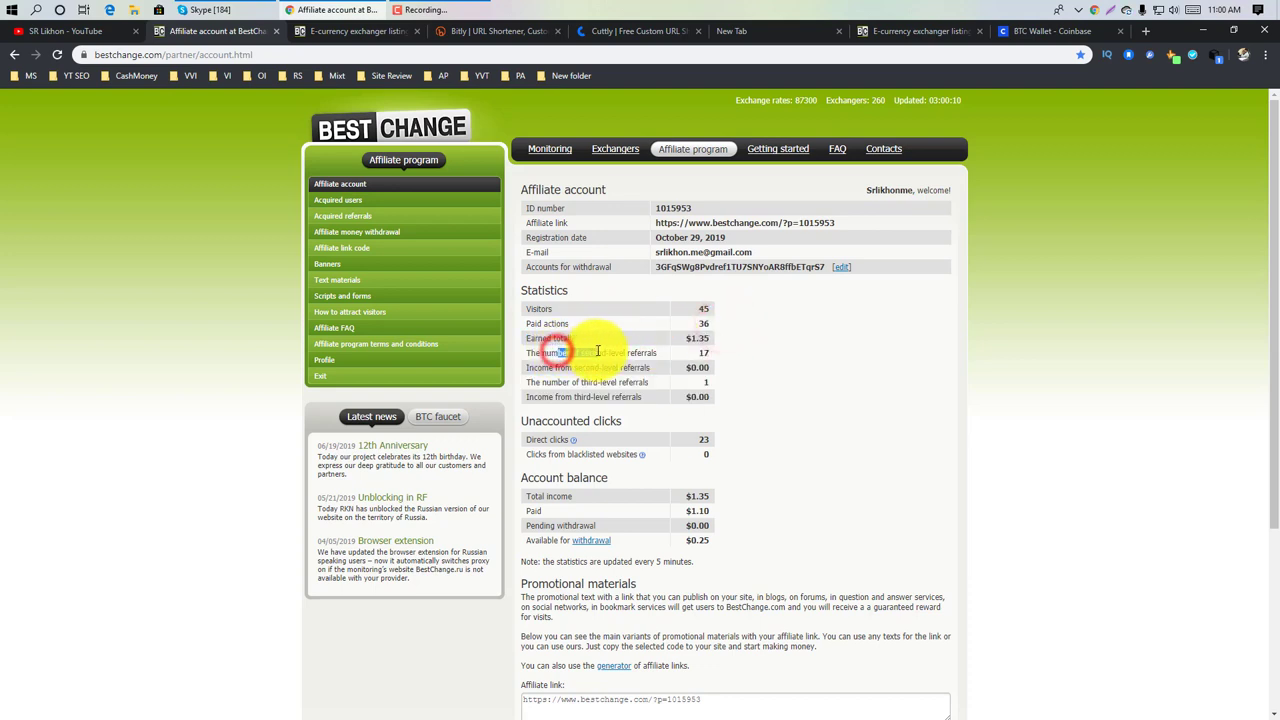
pyautogui.doubleClick(698, 353)
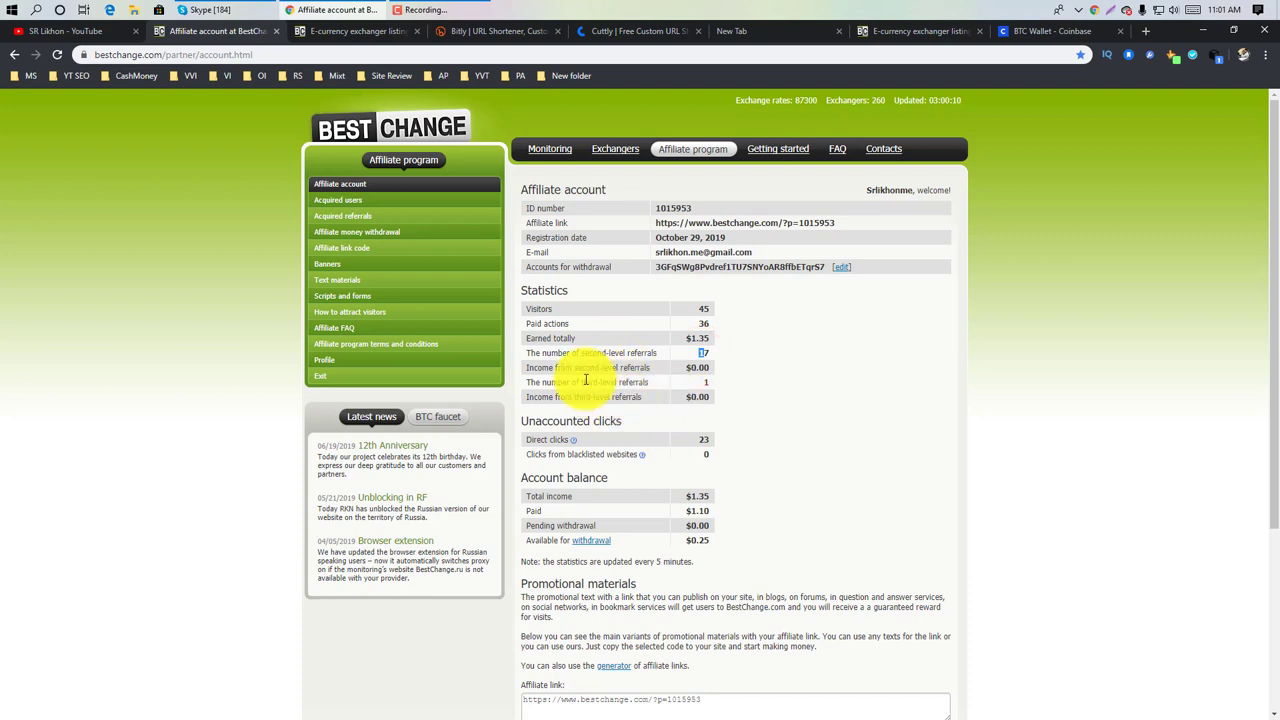
pyautogui.moveTo(645, 353); pyautogui.dragTo(706, 355)
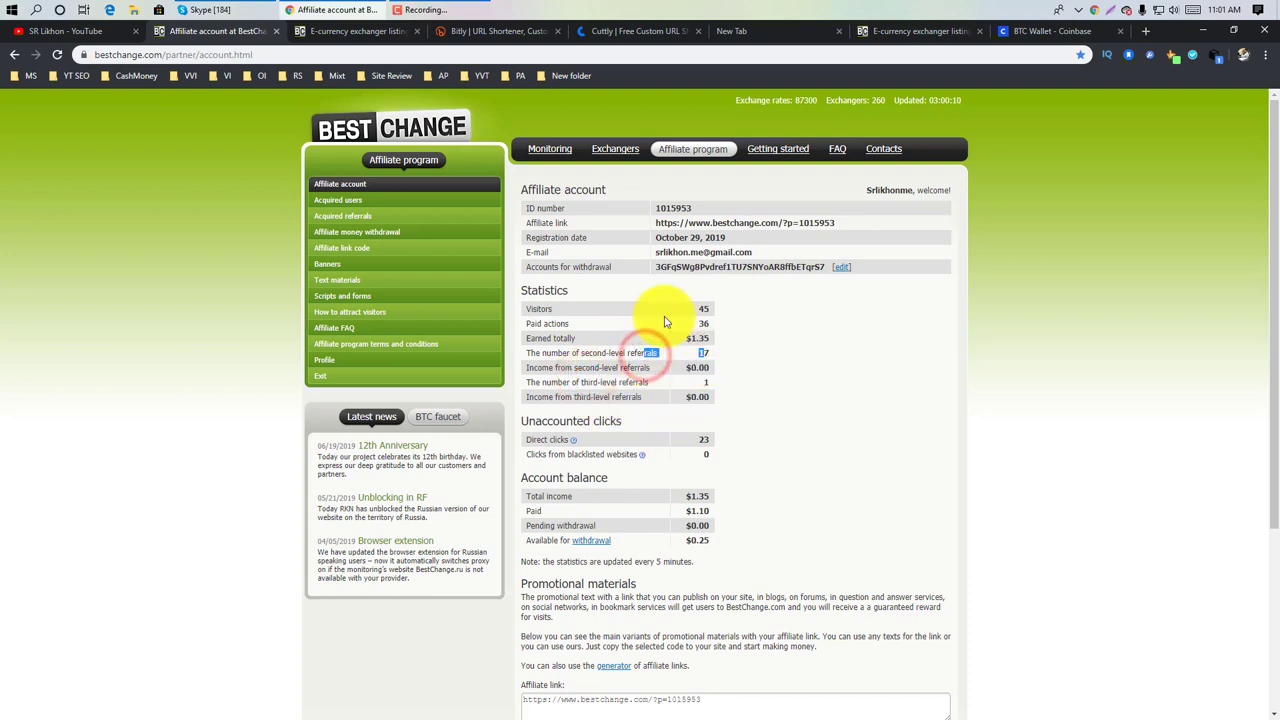
pyautogui.click(352, 205)
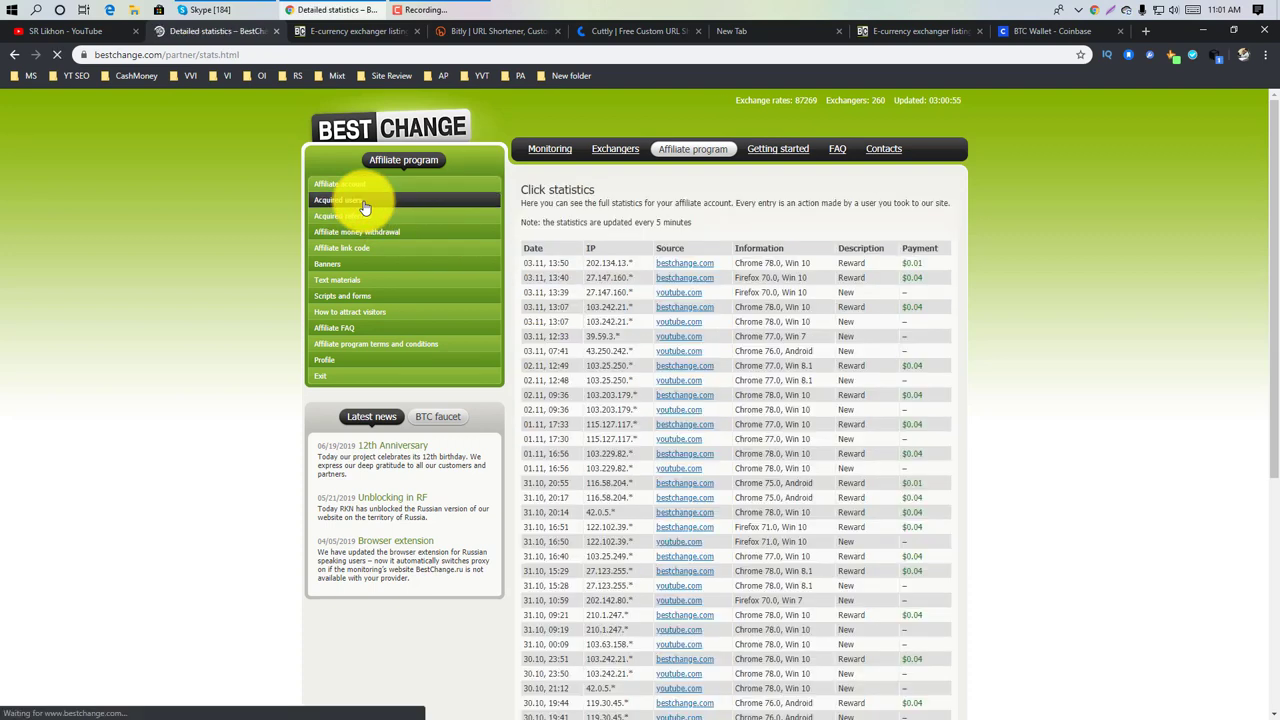
# Go to page 2 of the click statistics and highlight its later rows from 21:23 down
pyautogui.scroll(-1, 983, 310)
pyautogui.scroll(-4, 983, 310)
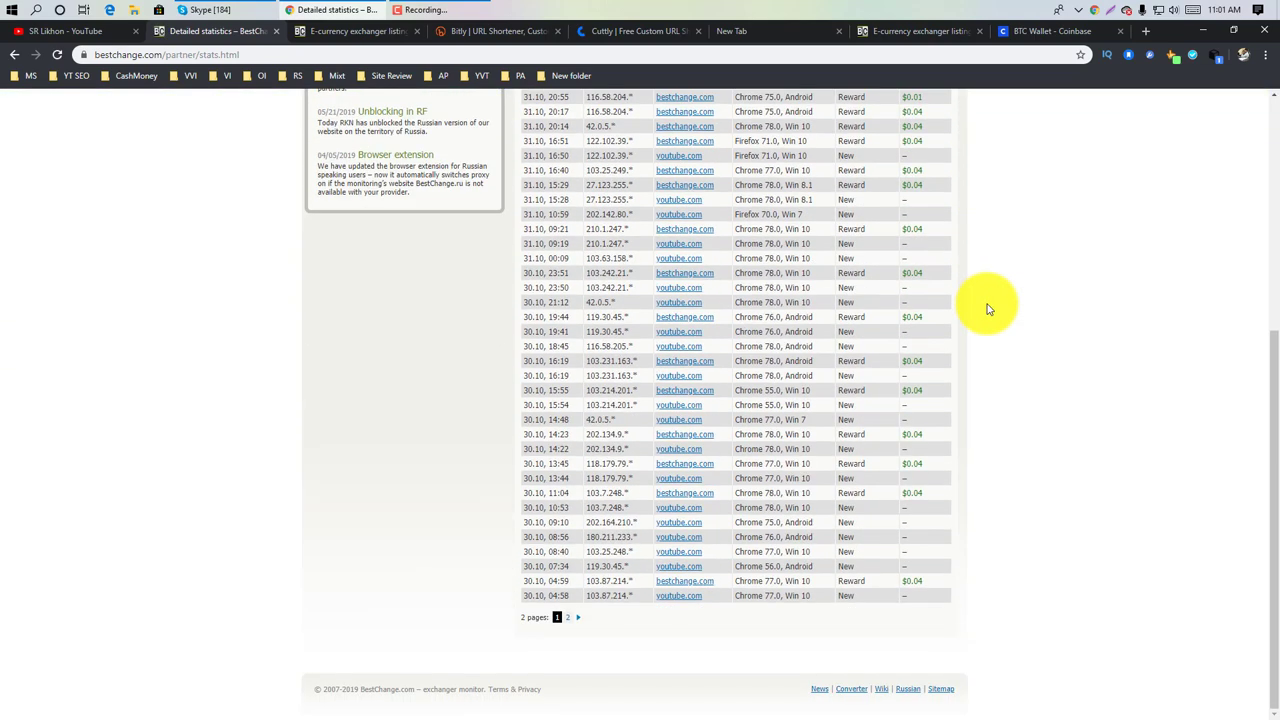
pyautogui.click(565, 616)
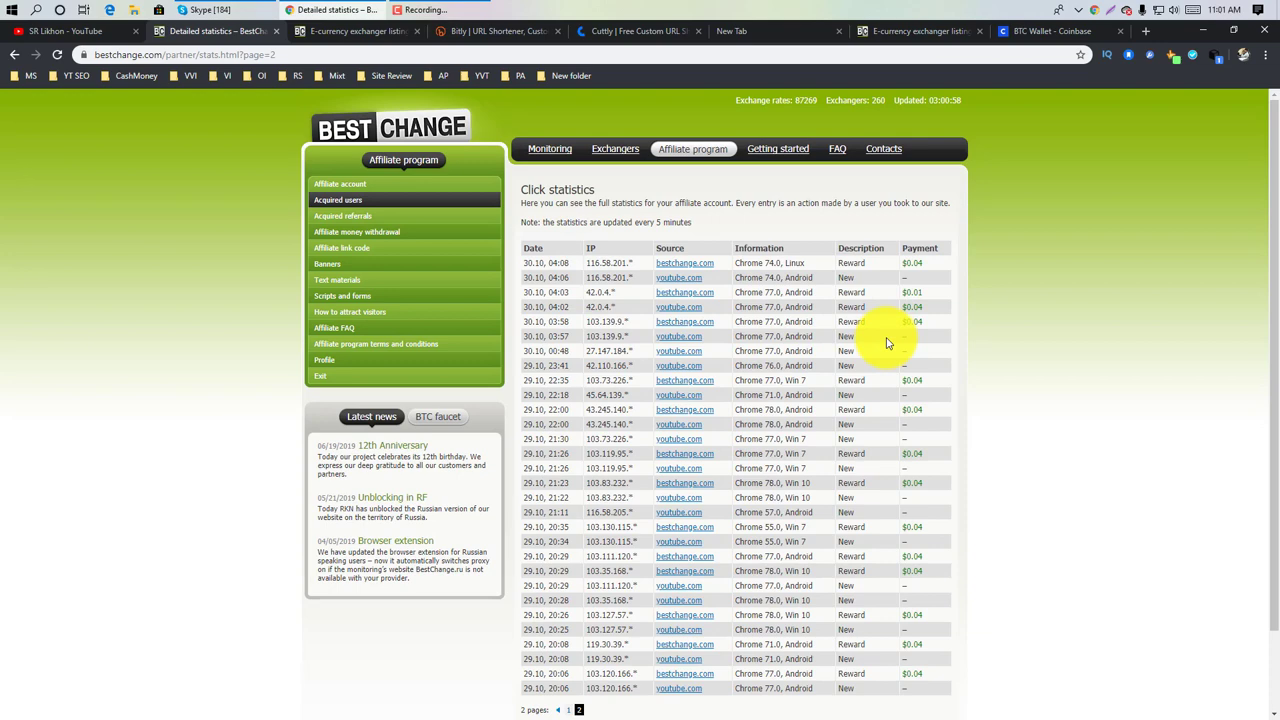
pyautogui.click(866, 403)
pyautogui.moveTo(873, 463); pyautogui.dragTo(930, 568)
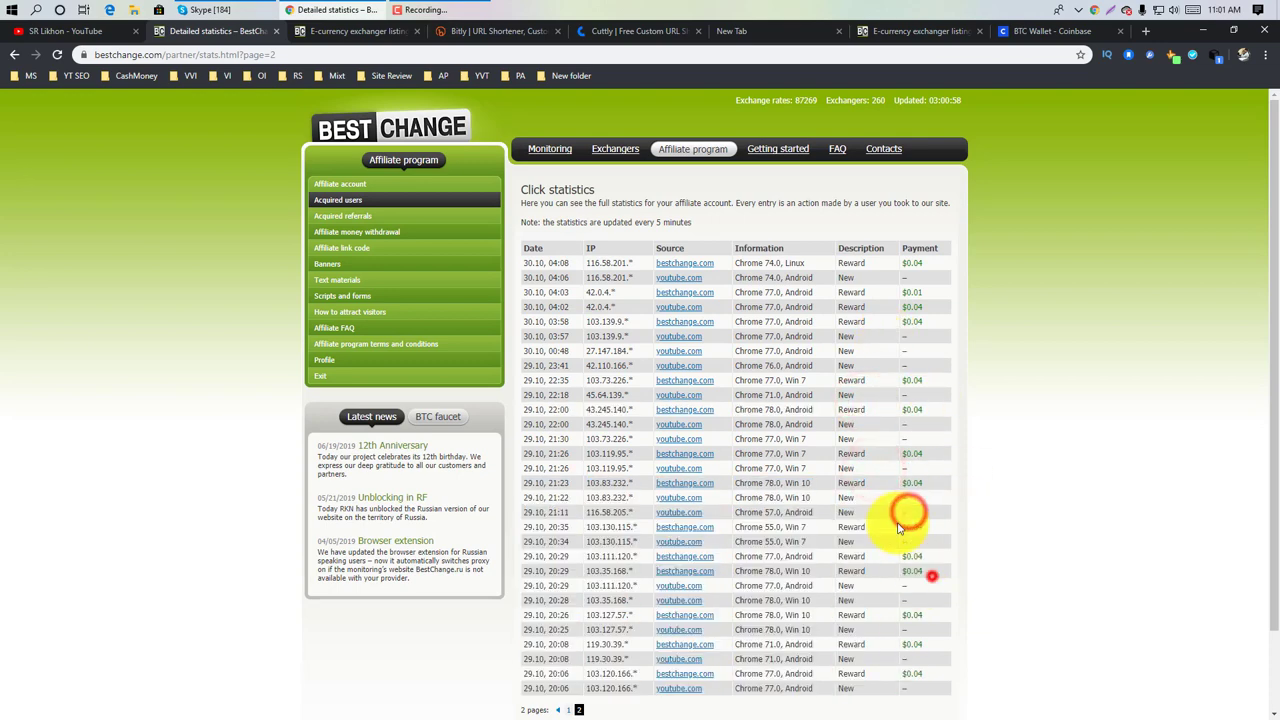
pyautogui.click(815, 428)
pyautogui.scroll(-1, 909, 294)
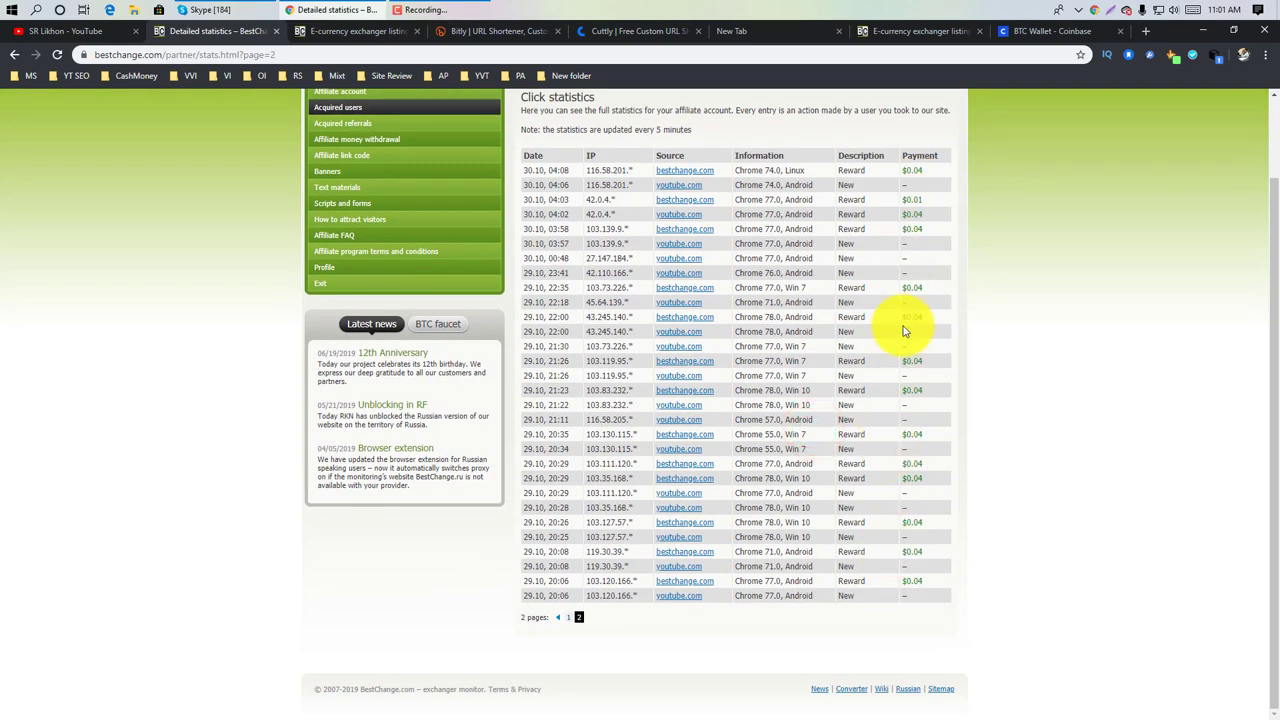
pyautogui.scroll(1, 906, 330)
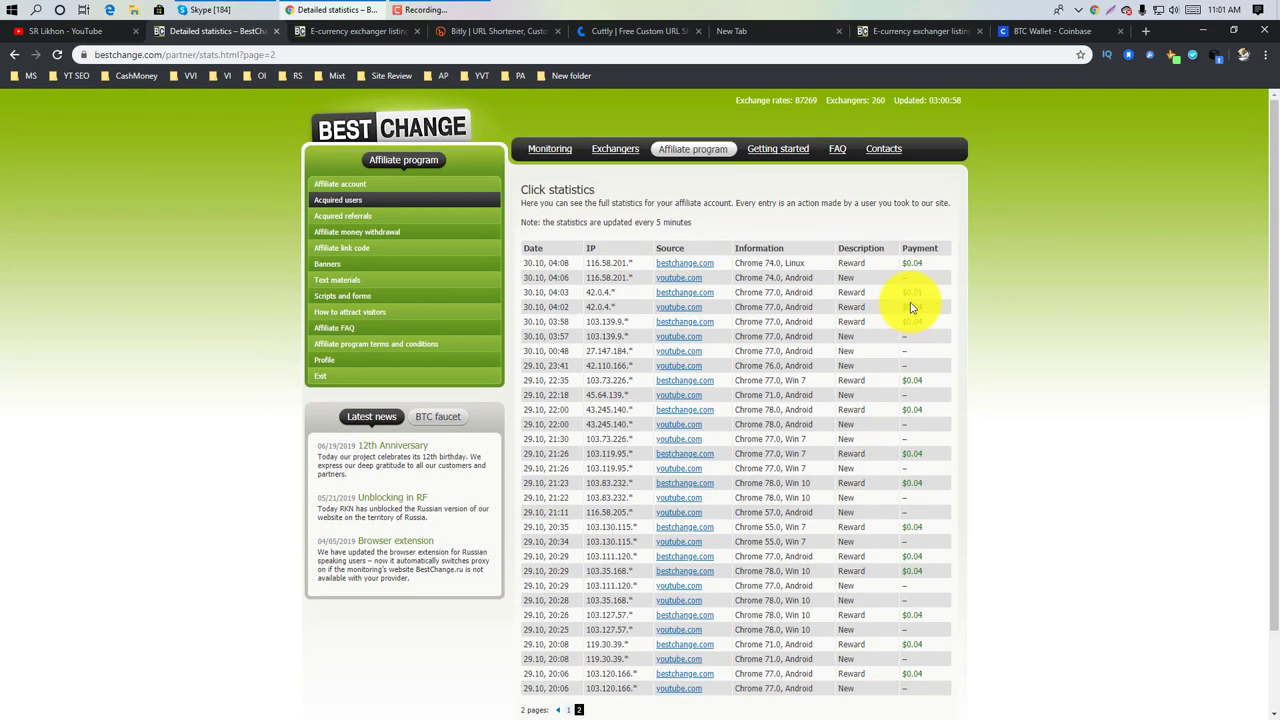
# Review the engaged referrals table of 17 referrals at $0.00, then return to the account overview
pyautogui.click(386, 220)
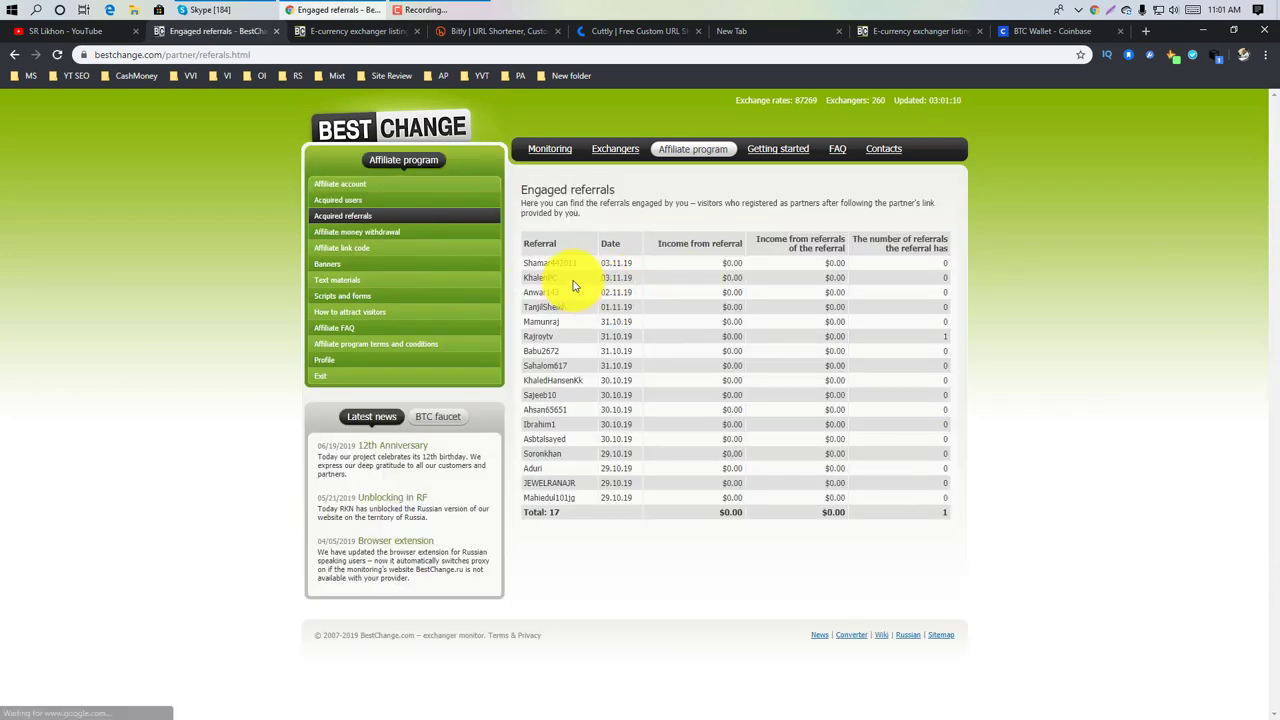
pyautogui.moveTo(534, 262); pyautogui.dragTo(903, 516)
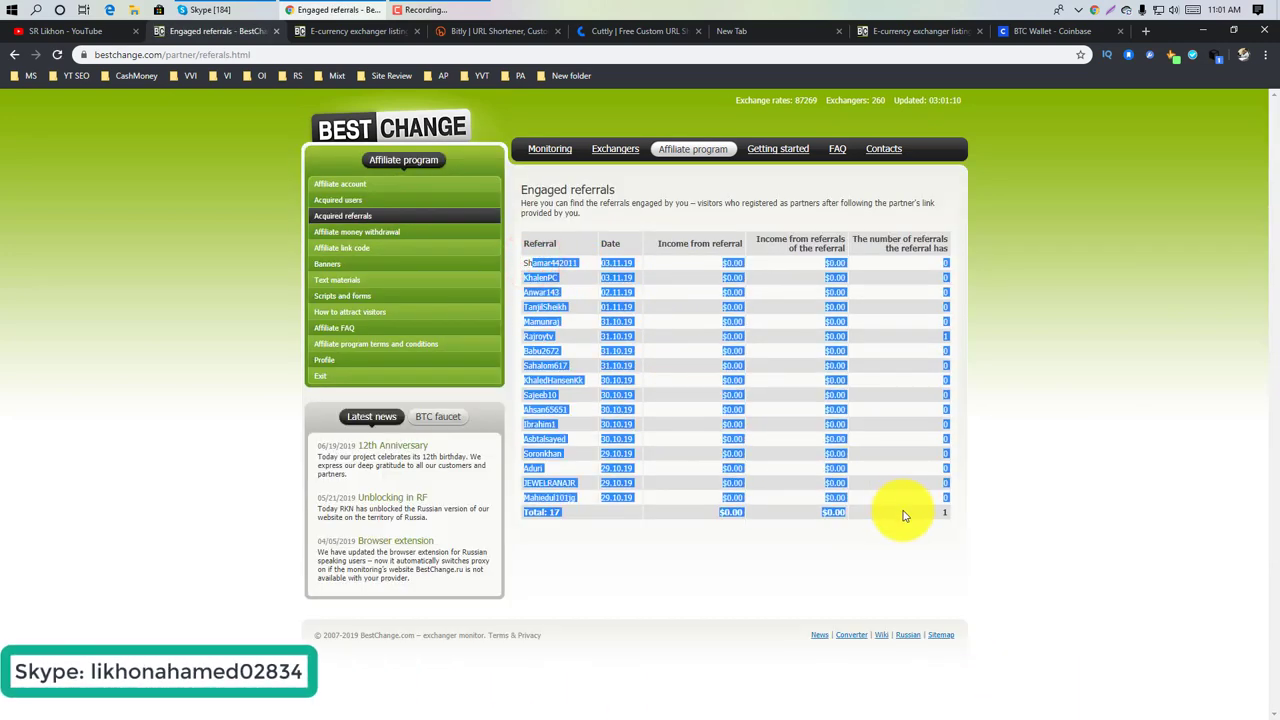
pyautogui.click(904, 437)
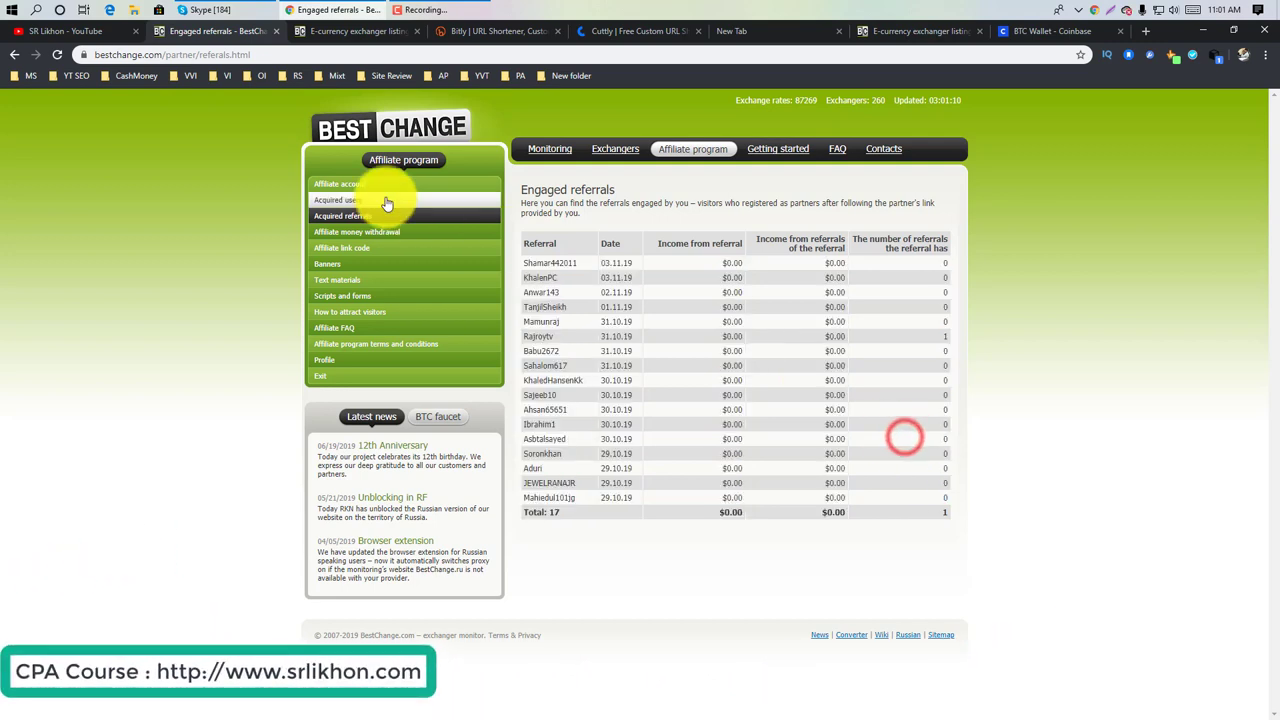
pyautogui.click(375, 187)
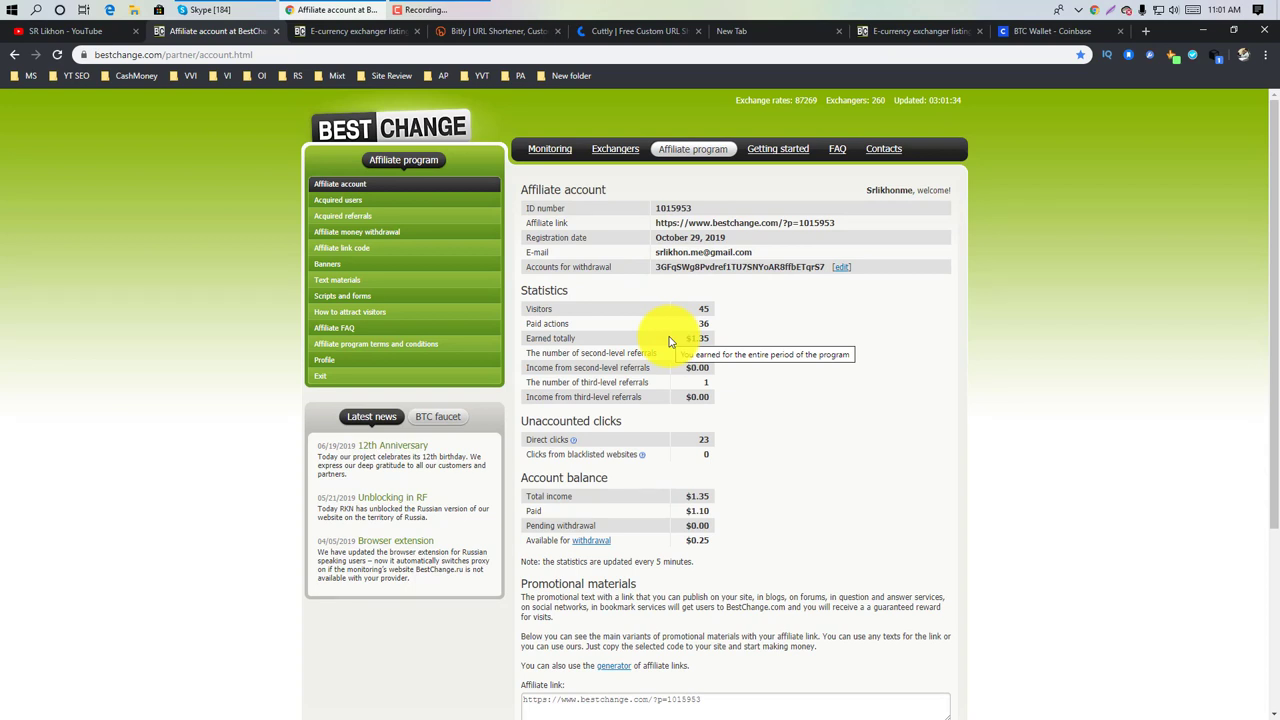
pyautogui.tripleClick(748, 223)
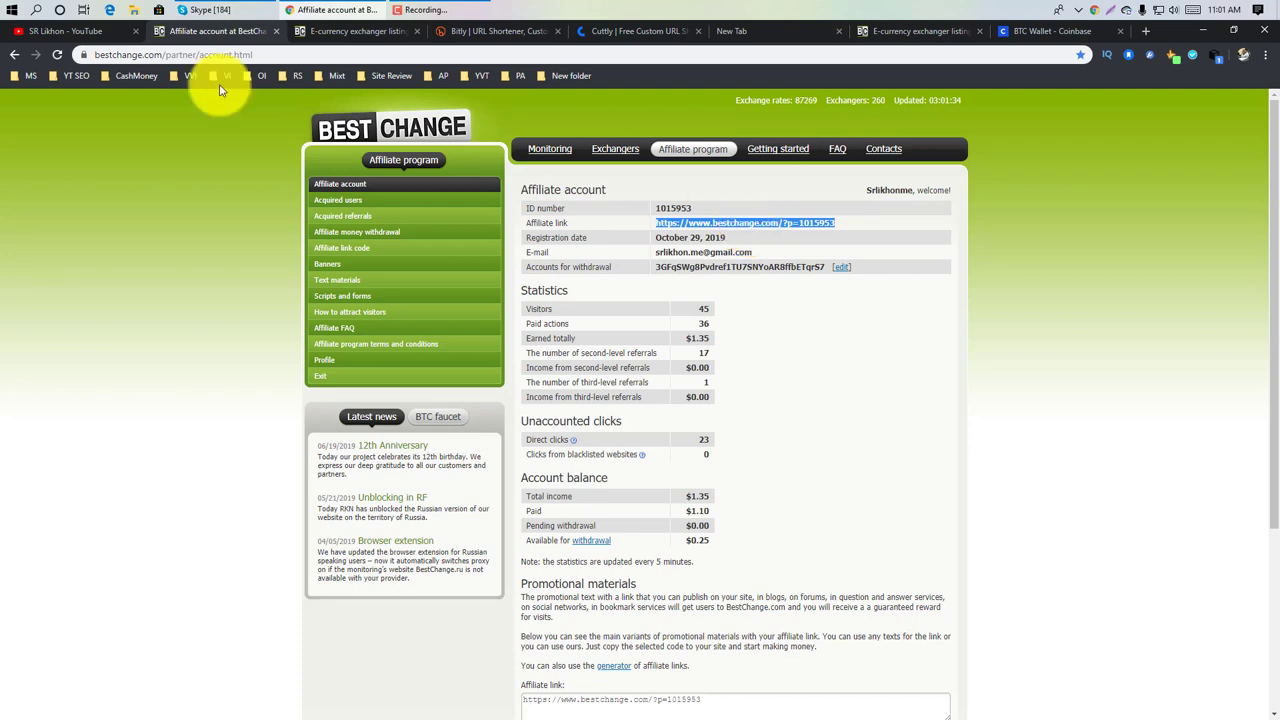
pyautogui.click(89, 29)
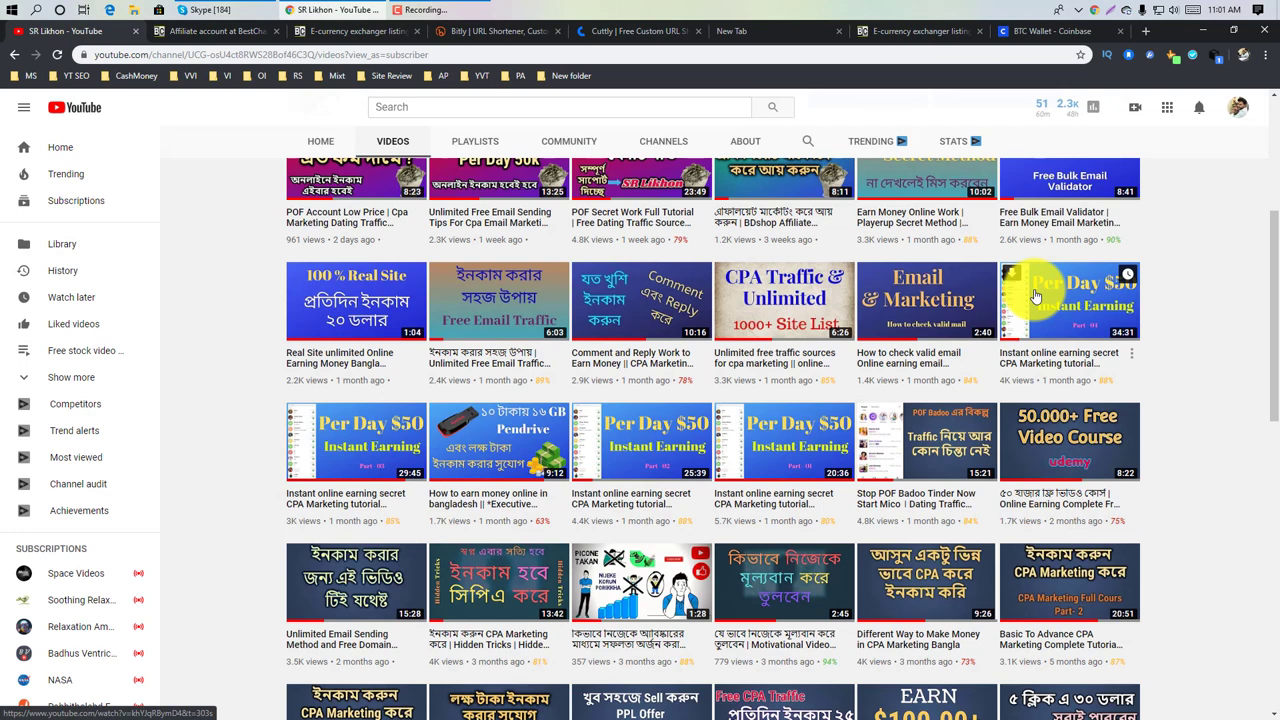
# Switch from YouTube to the Cuttly shortener showing the cutt.ly/lxw BestChange link
pyautogui.moveTo(1071, 277)
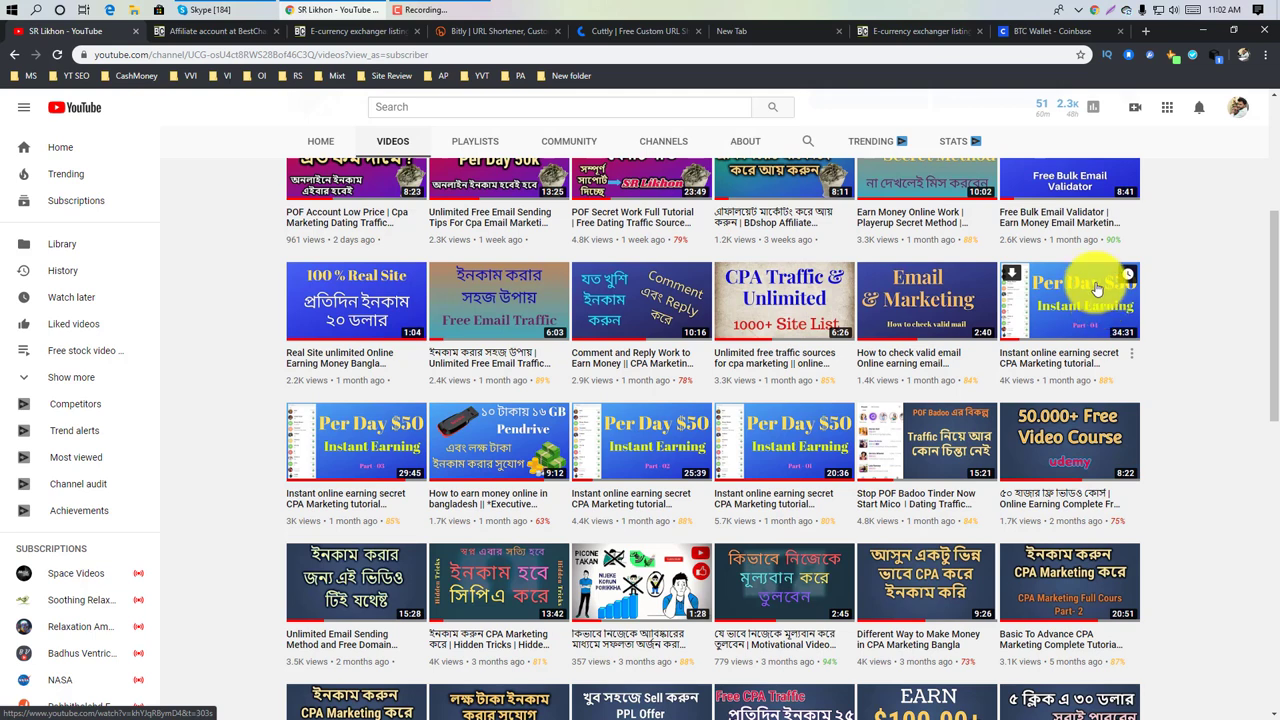
pyautogui.click(633, 30)
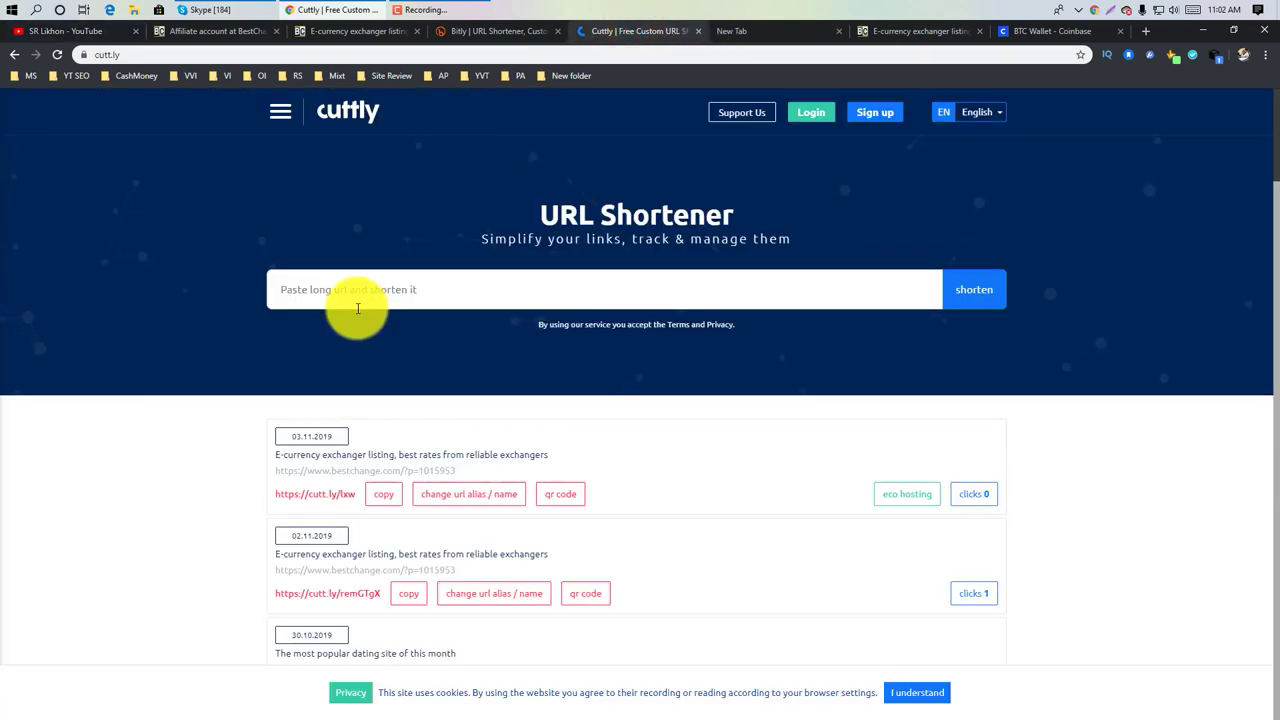
# Copy the noted short link cutt.*ly/lxw from the new tab's address bar, then return to the BestChange affiliate tab
pyautogui.click(767, 31)
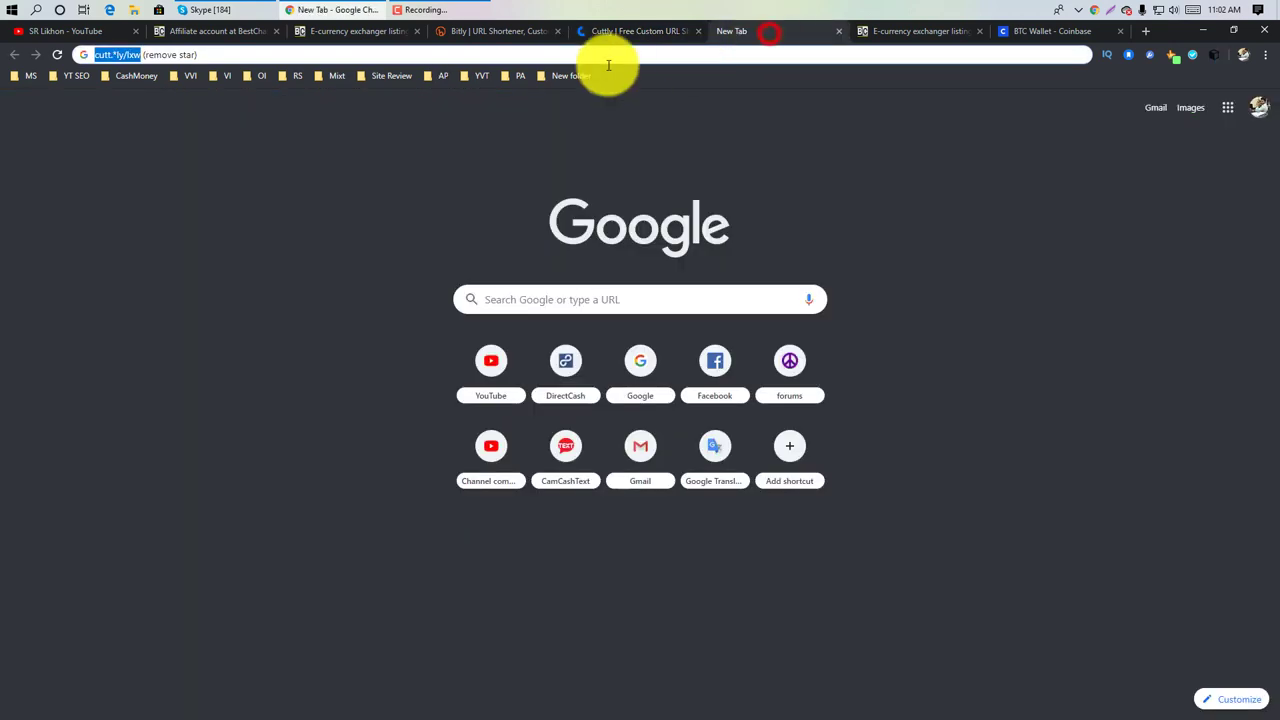
pyautogui.click(123, 54)
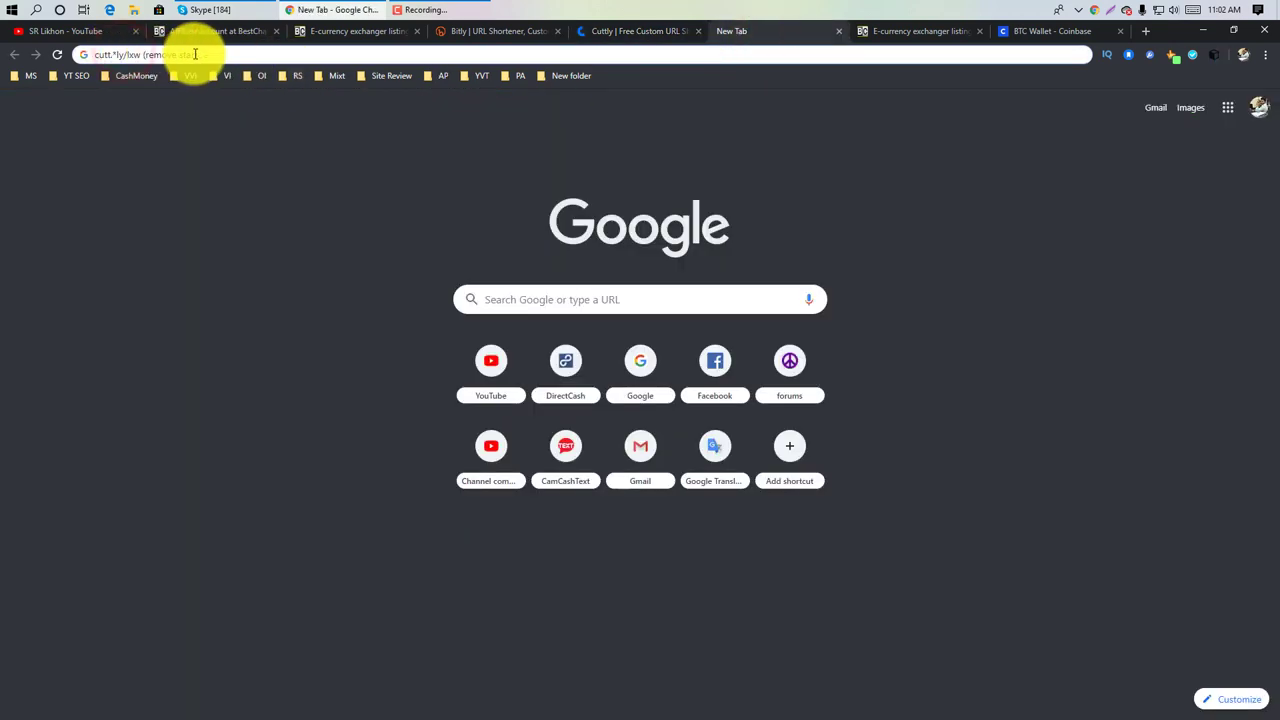
pyautogui.moveTo(205, 54); pyautogui.dragTo(80, 54)
pyautogui.rightClick(116, 55)
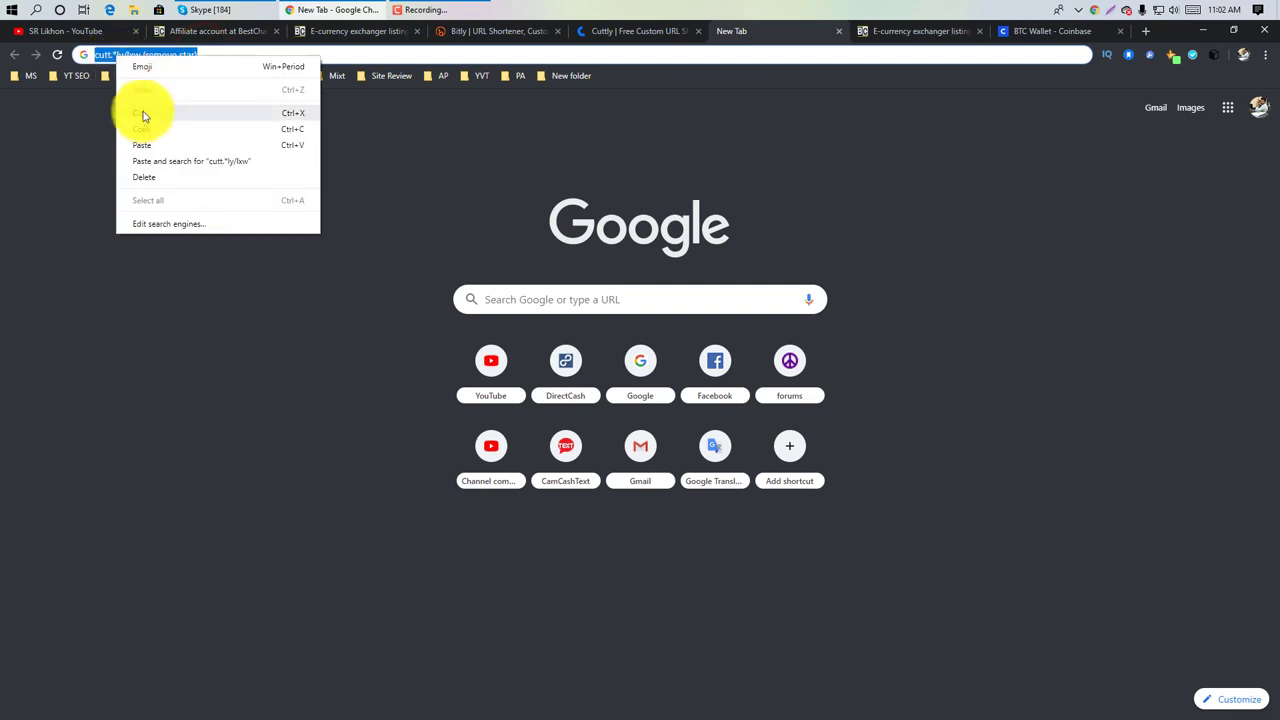
pyautogui.click(150, 125)
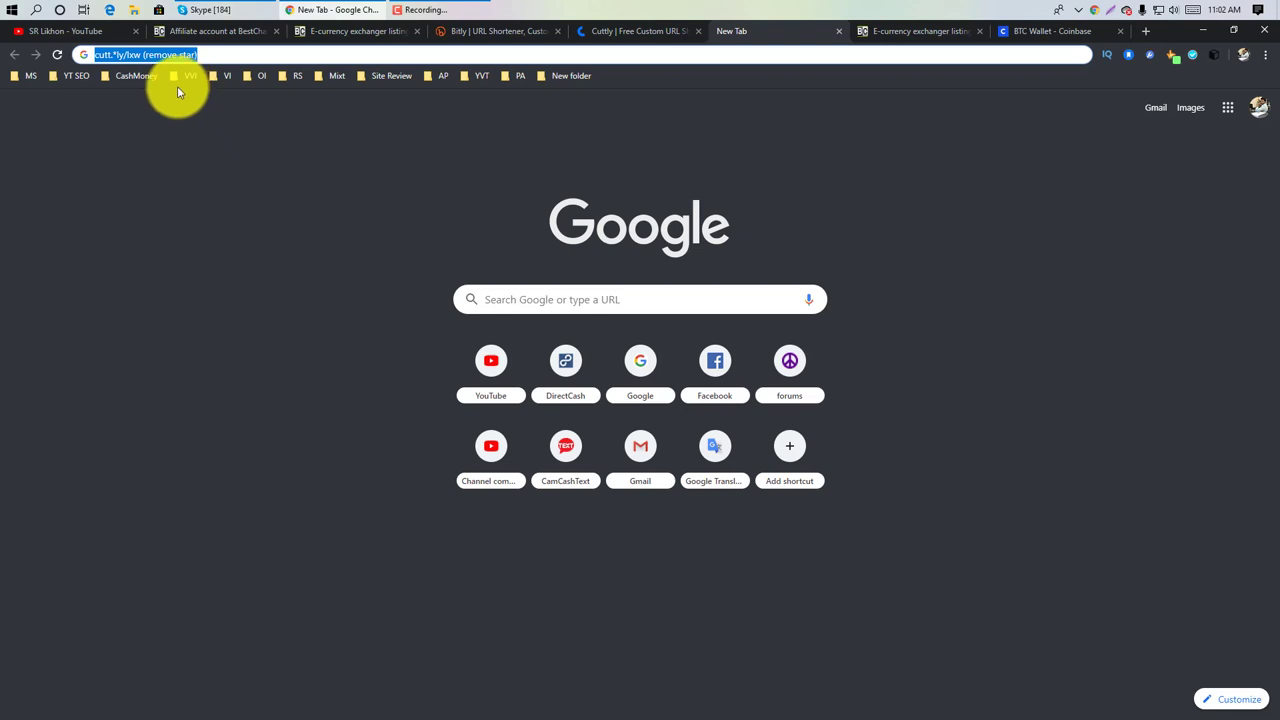
pyautogui.rightClick(115, 57)
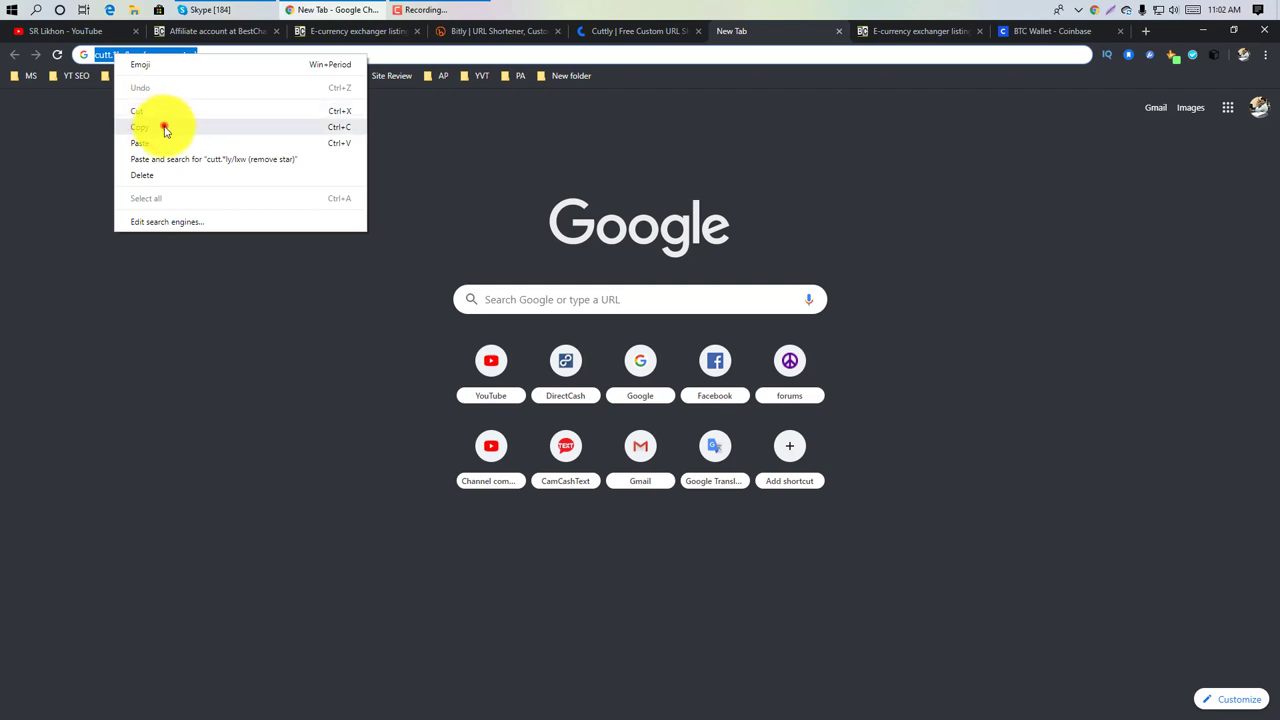
pyautogui.click(163, 124)
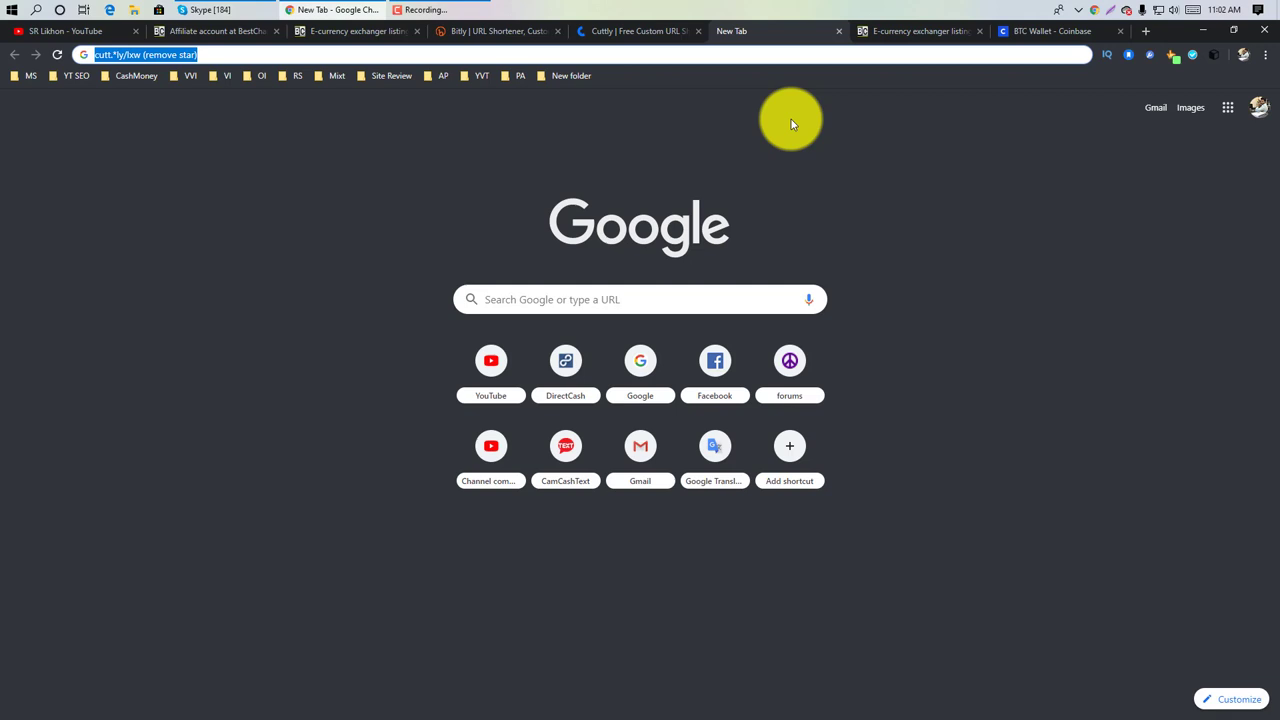
pyautogui.click(244, 30)
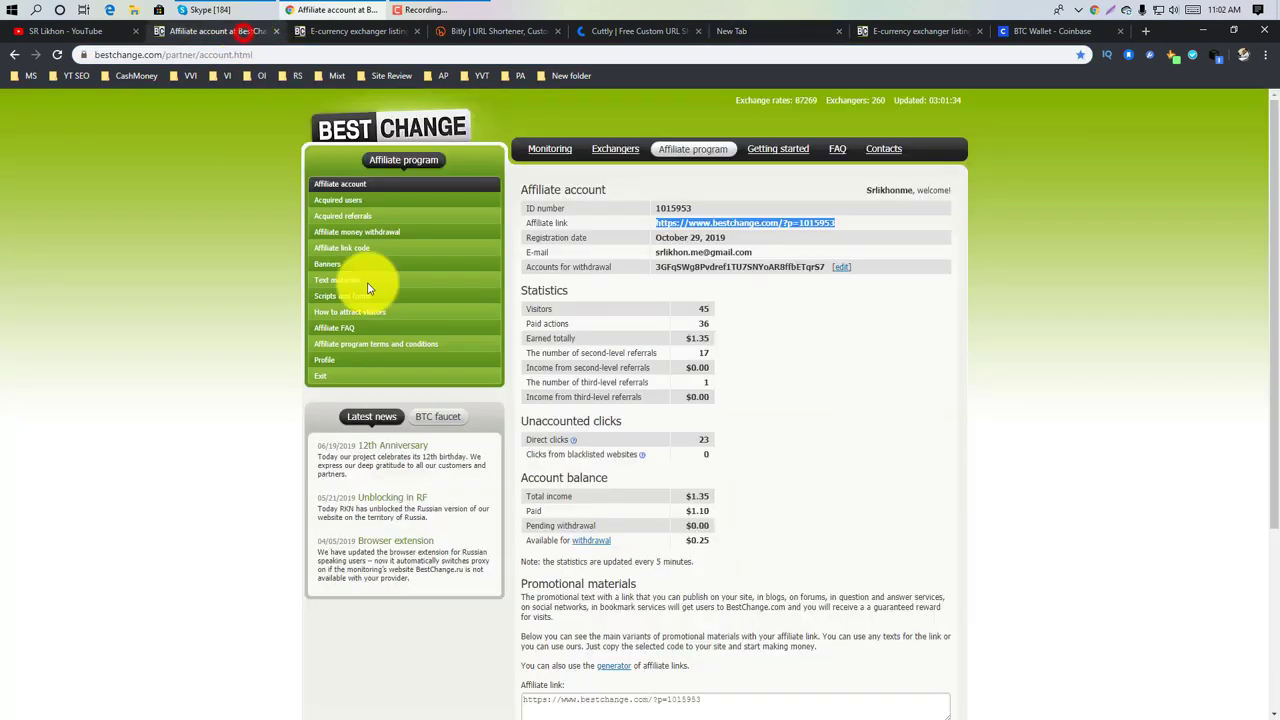